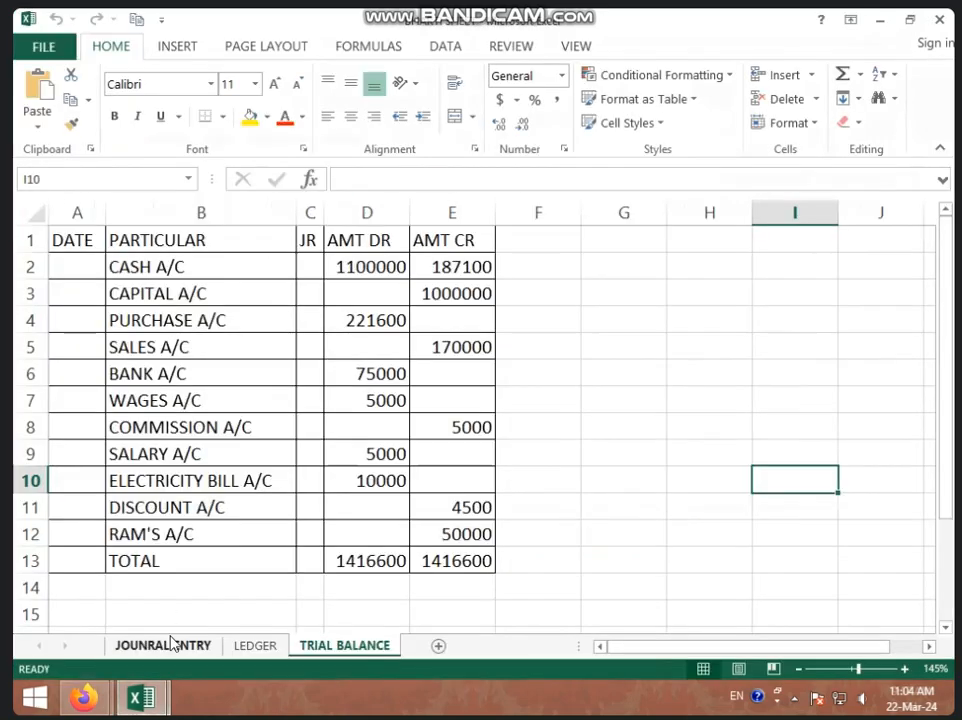
Clear the old entries below the headers in the PARTICULAR, LF, AMT DR and AMT CR columns of the JOUNRAL ENTRY sheet.
click(173, 645)
scroll(240, 300, up, 7)
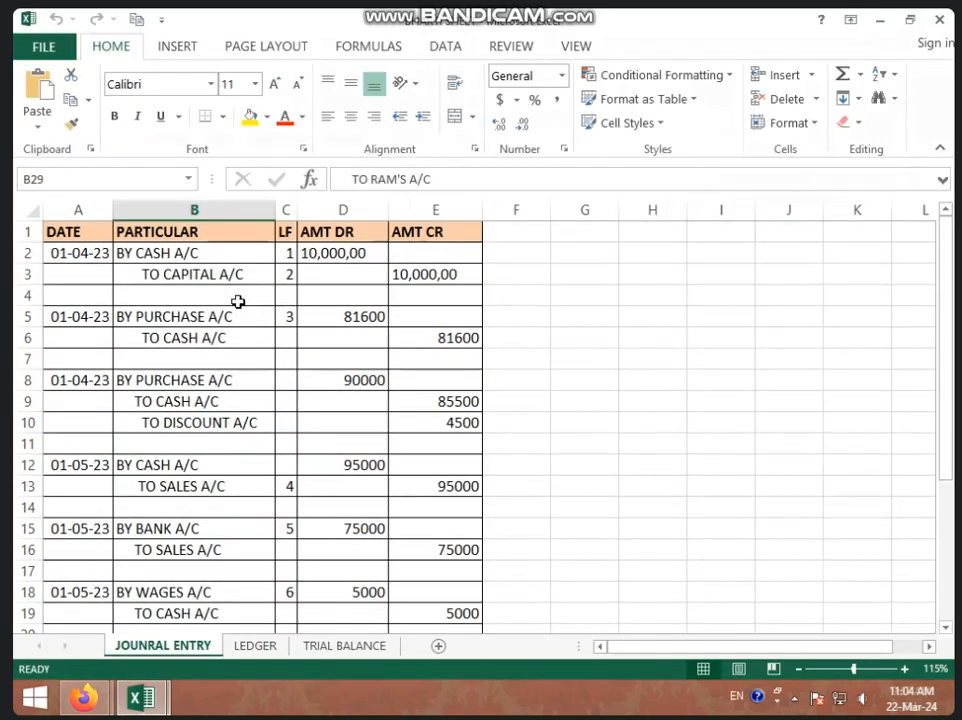
drag(198, 258, 447, 596)
key(Delete)
scroll(447, 596, up, 3)
click(249, 401)
scroll(249, 401, up, 1)
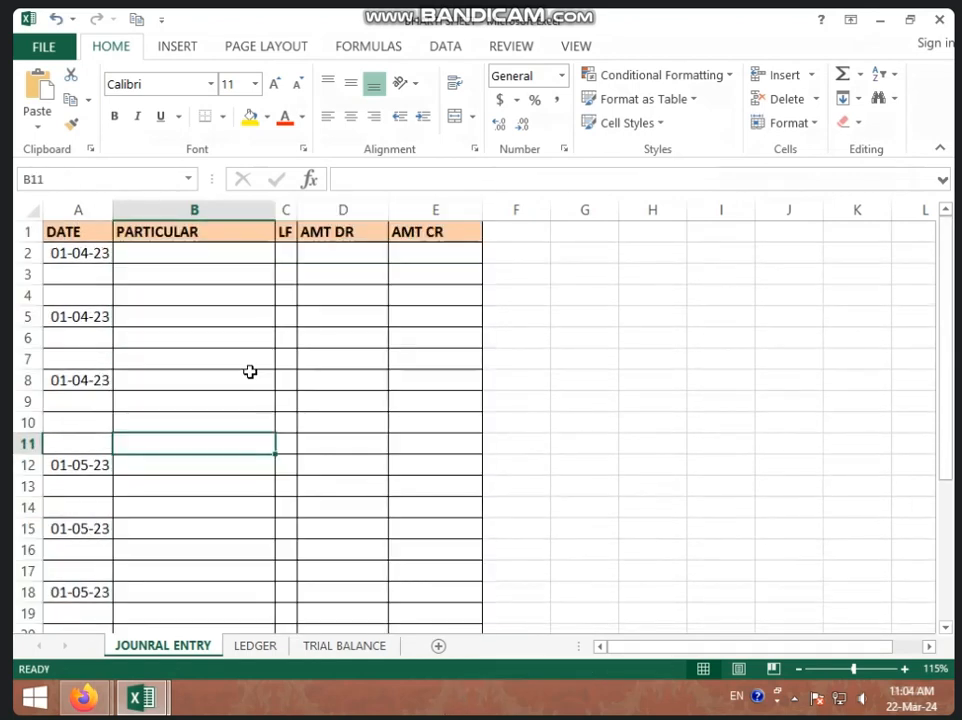
Enter BY CASH A/C in B2 and an indented TO CAPITAL A/C in B3 for the first journal entry.
click(219, 257)
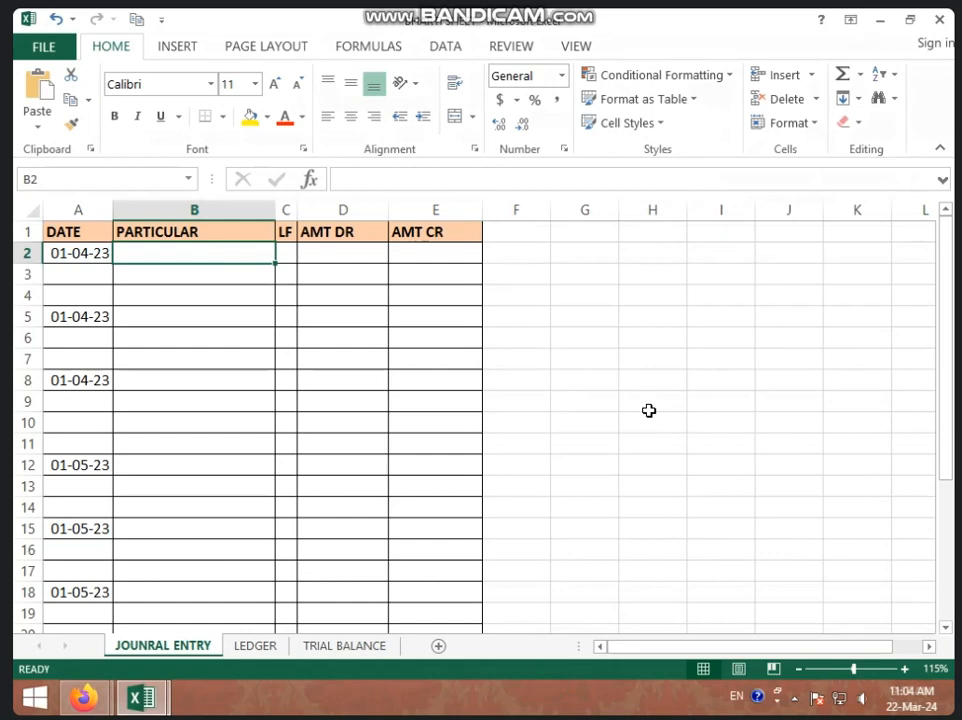
text(BY )
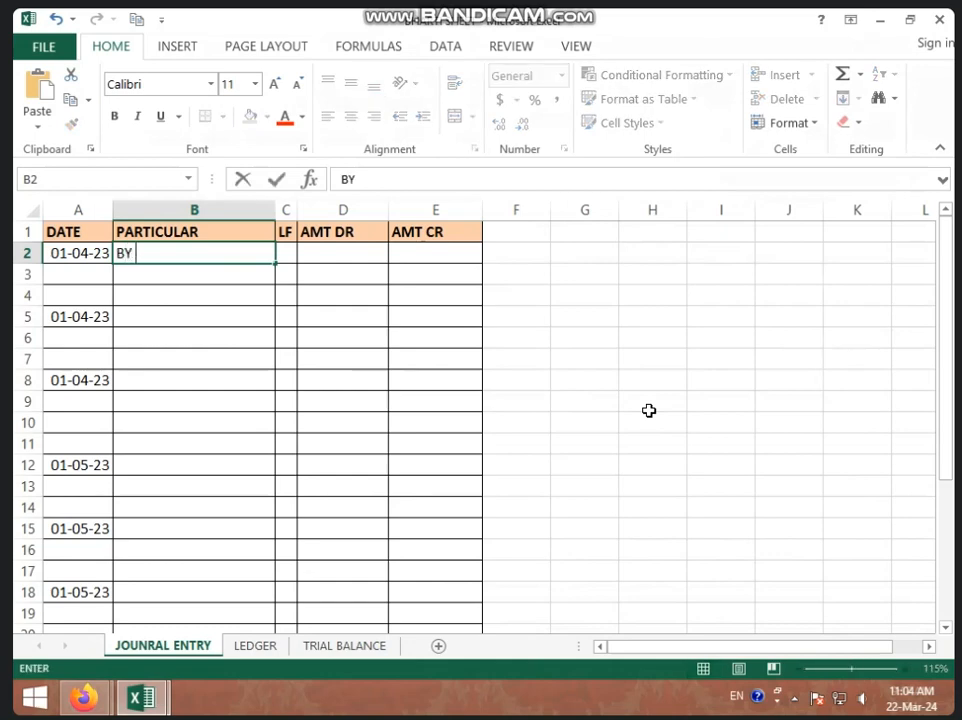
text(CASH A/)
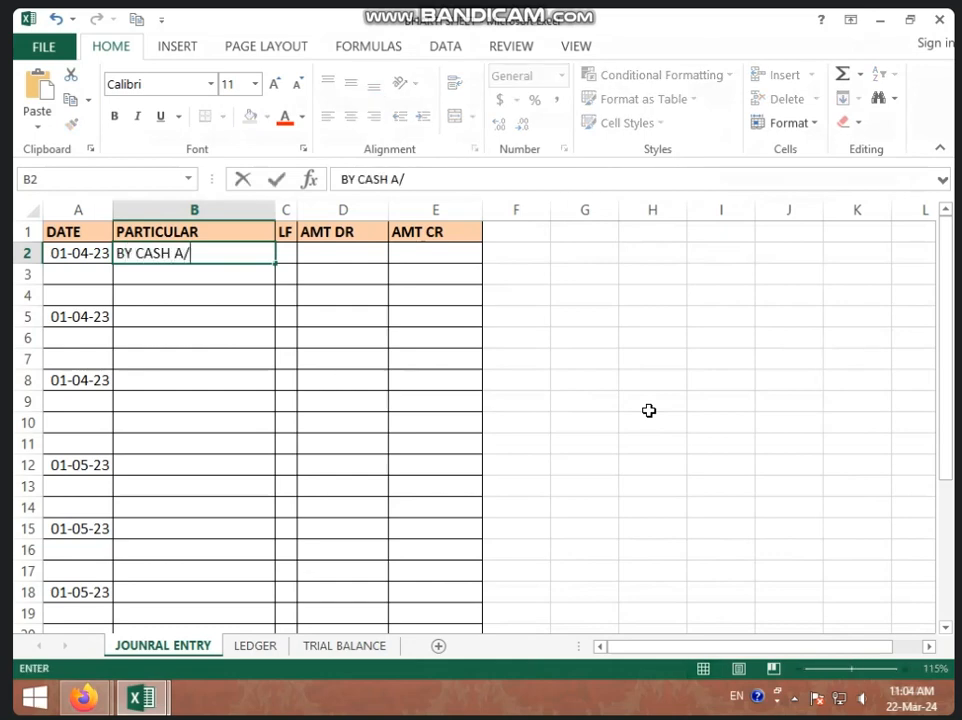
text(C)
key(Return)
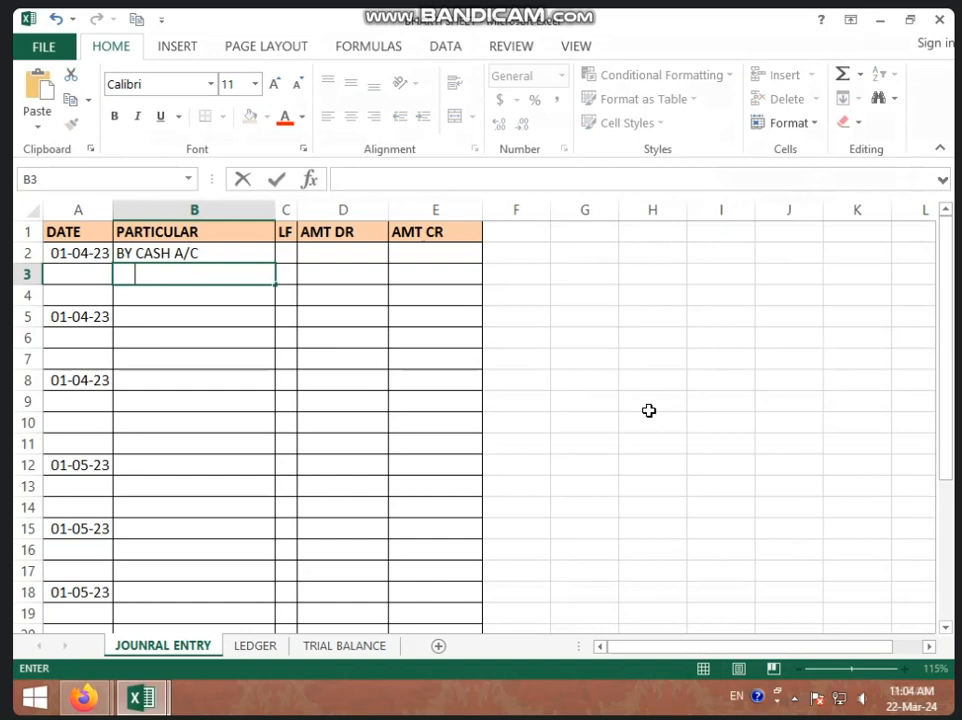
text(TO CAPIT)
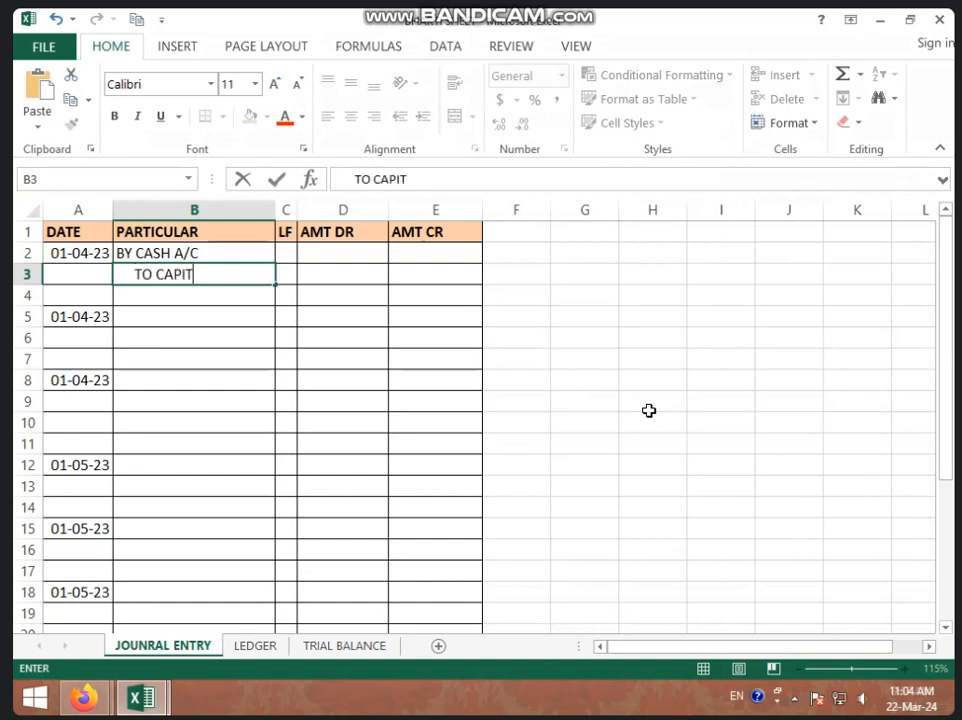
text(AL A/C)
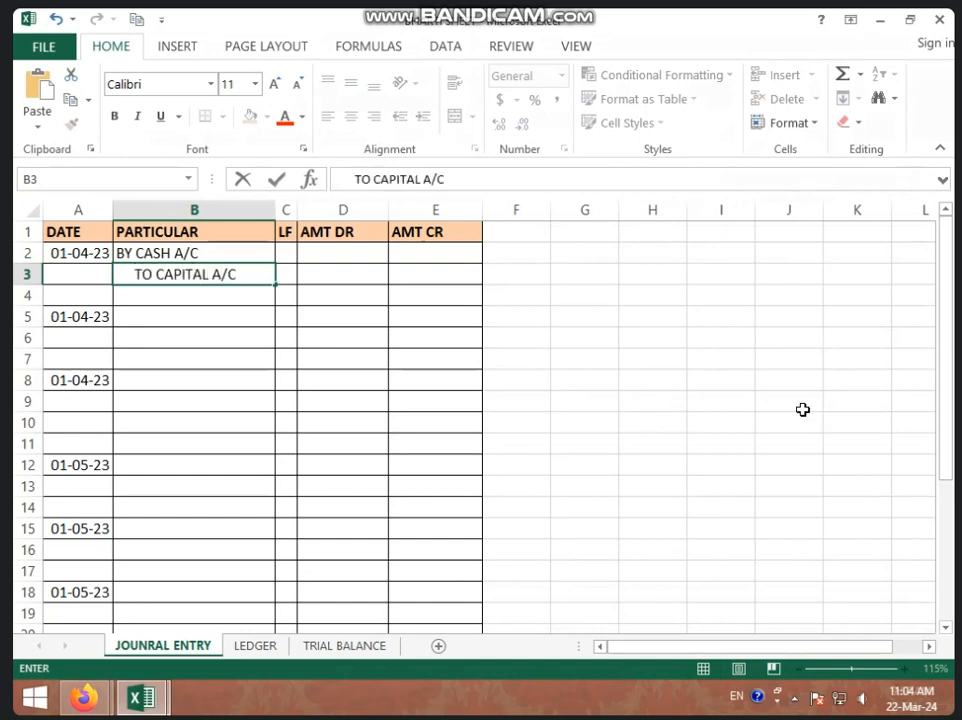
Record the capital entry's amounts: 600000 debit in D2 and 600000 credit in E3.
click(346, 250)
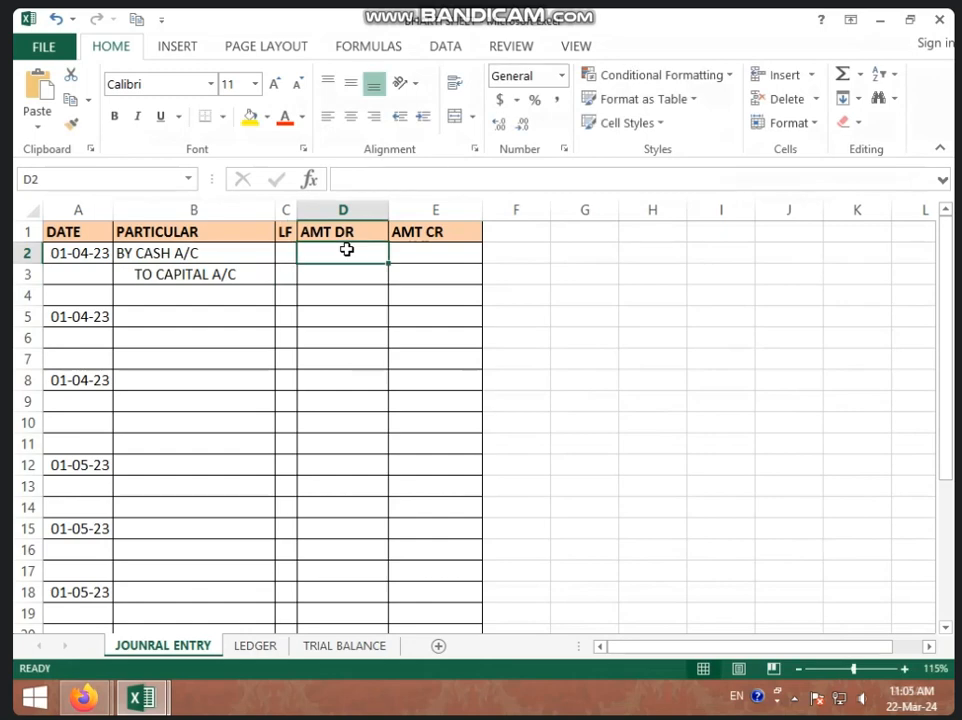
text(600000)
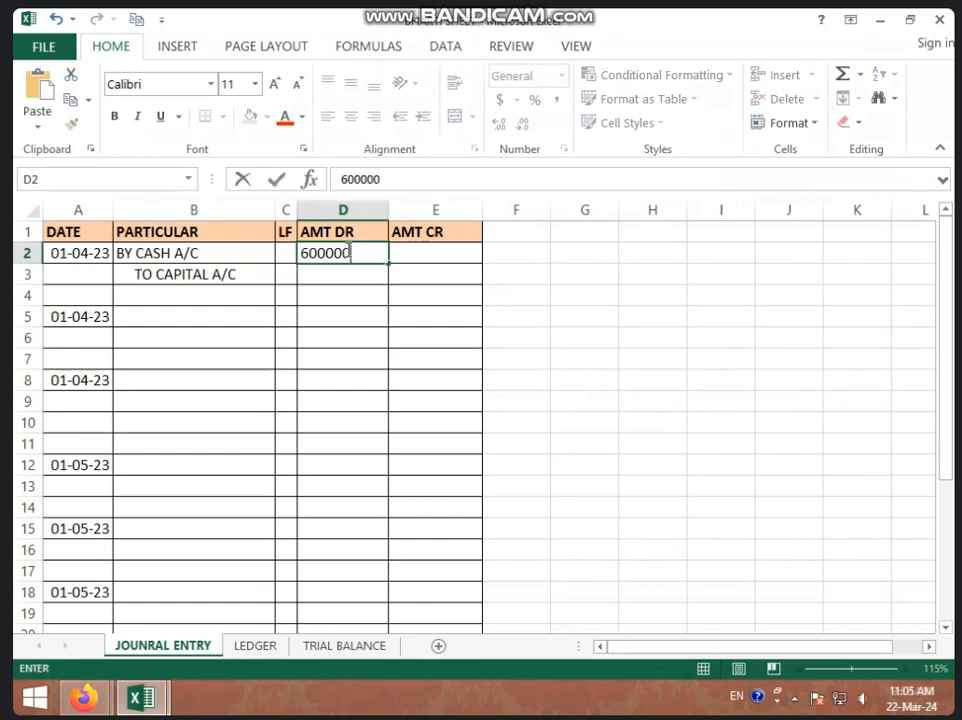
key(Return)
key(Right)
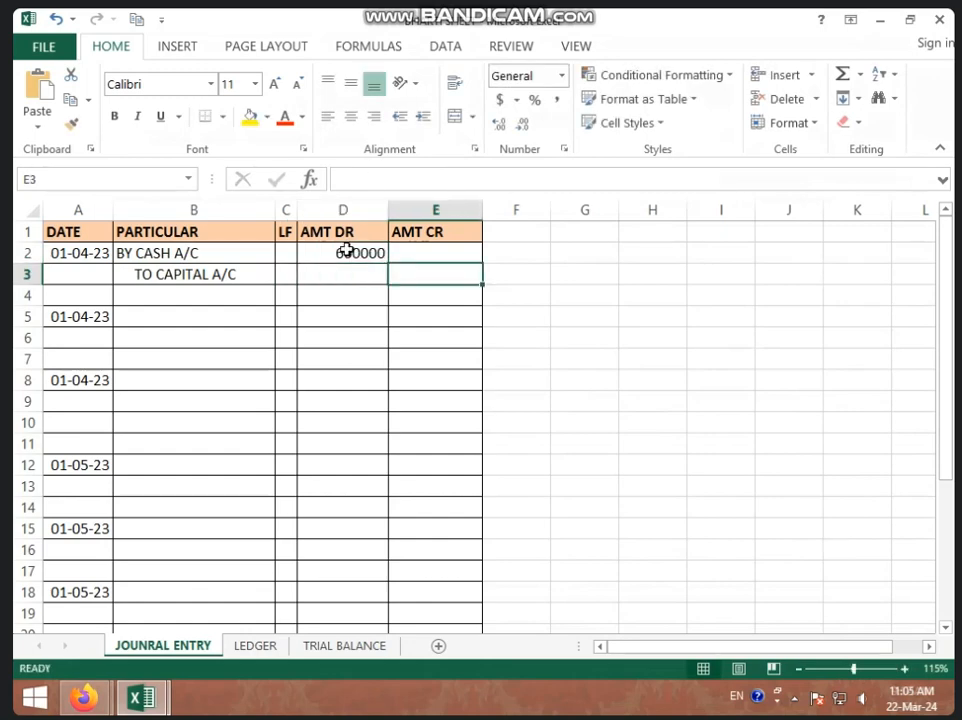
text(600000)
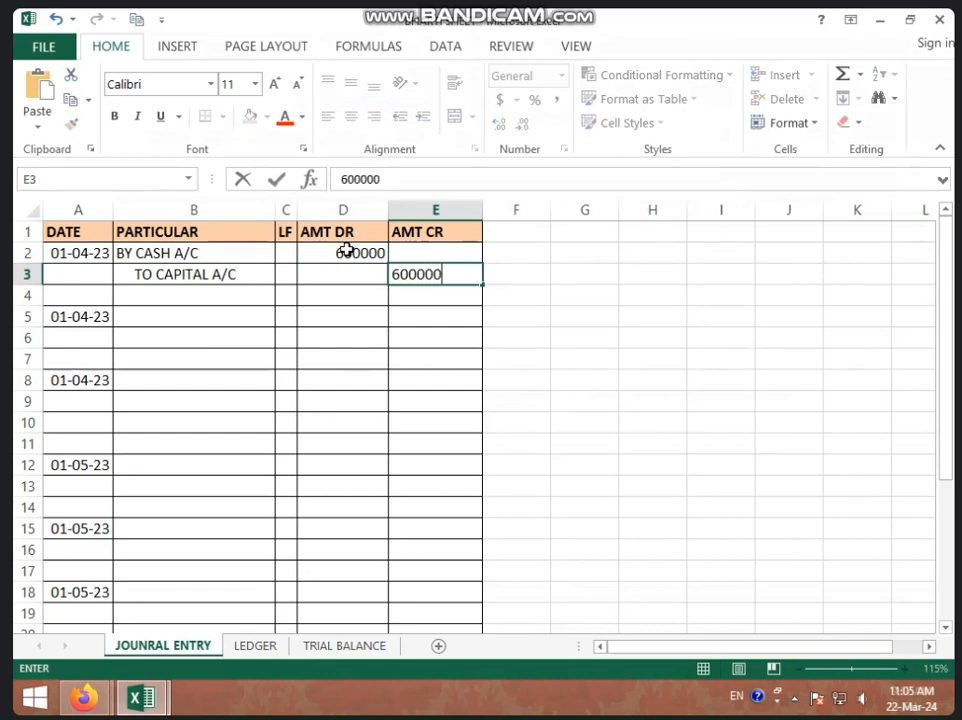
Enter BY PURCHASE A/C in B5 and an indented TO CASH A/C in B6 for the purchase entry.
click(251, 317)
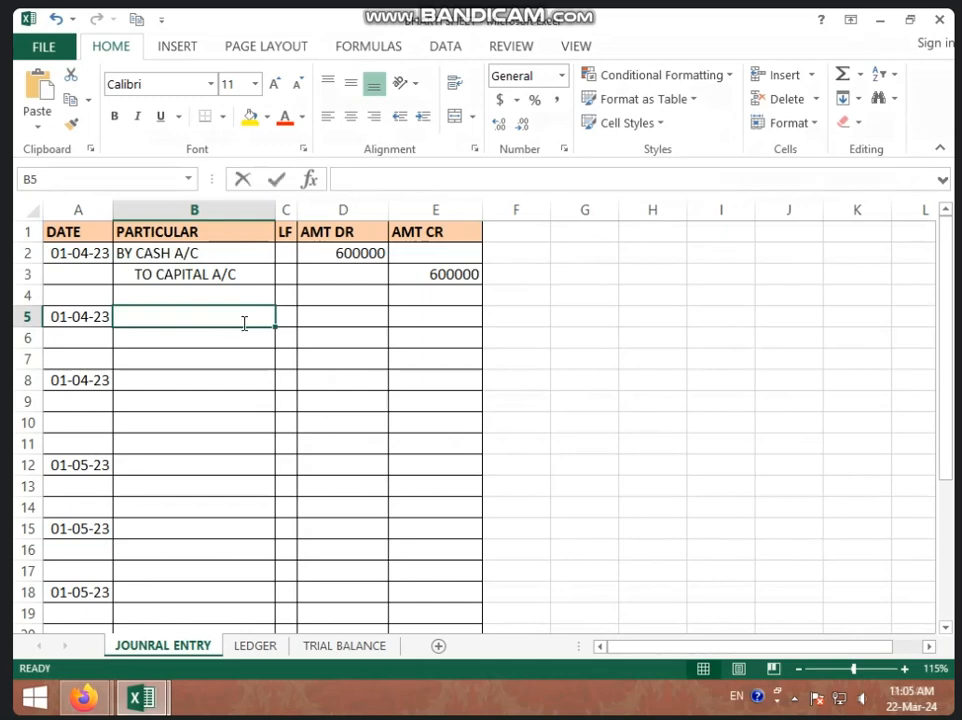
text(BY PURCHSE)
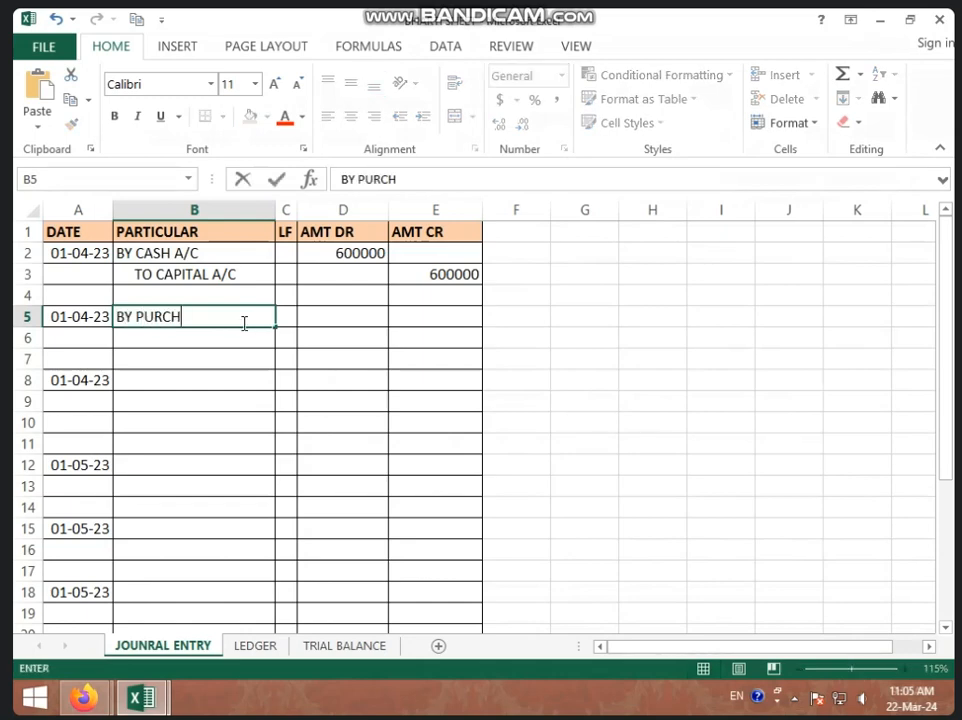
key(BackSpace)
key(BackSpace)
key(BackSpace)
text(HASE A)
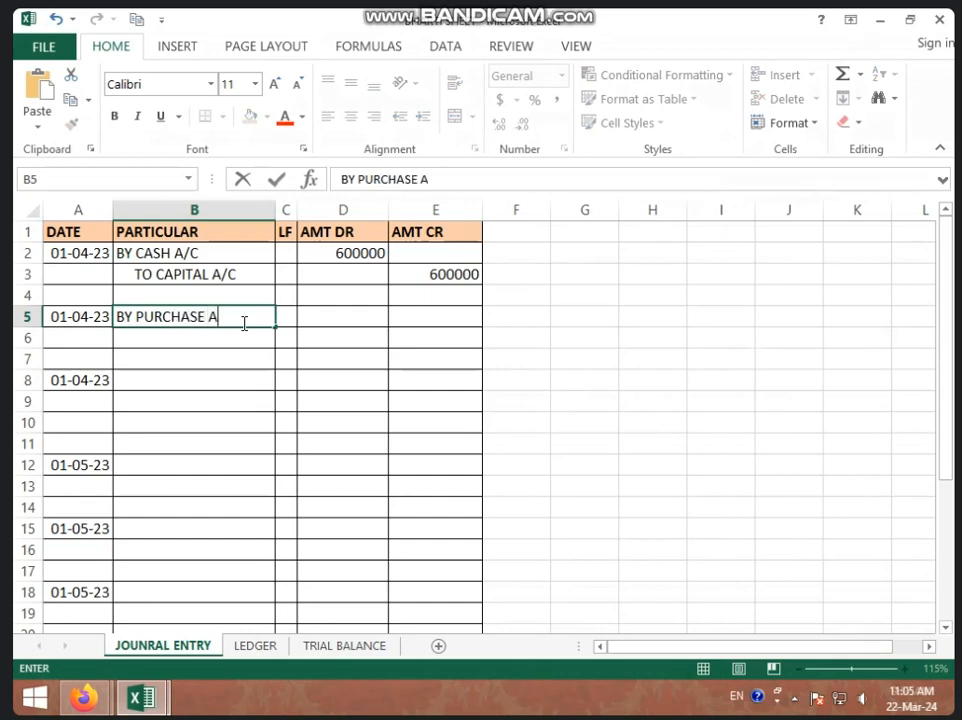
text(/C)
key(Return)
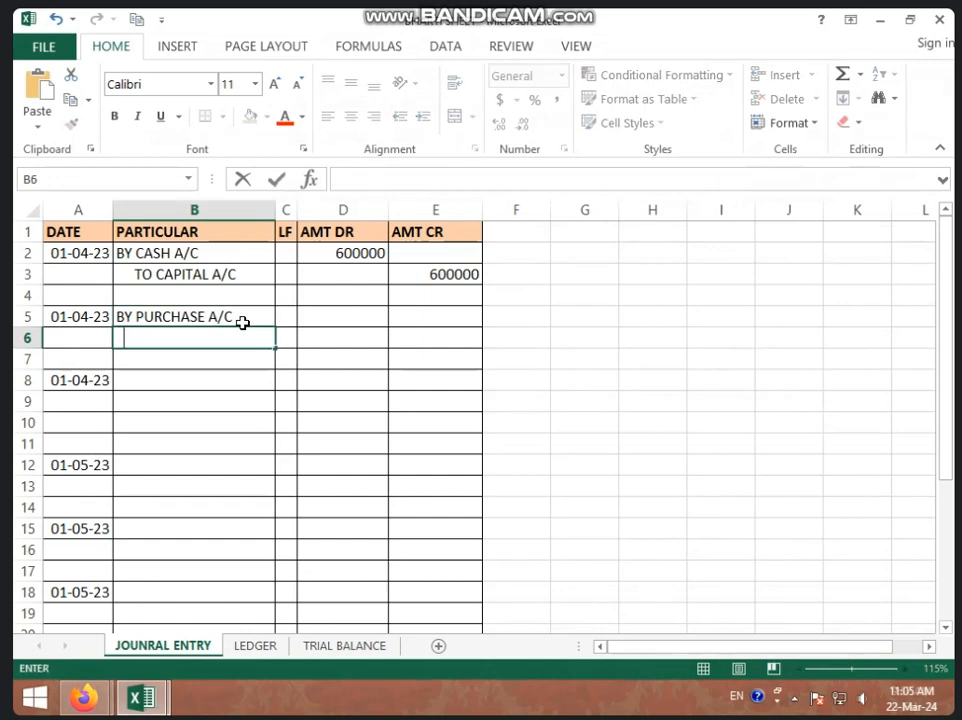
text(TO CASH A/C)
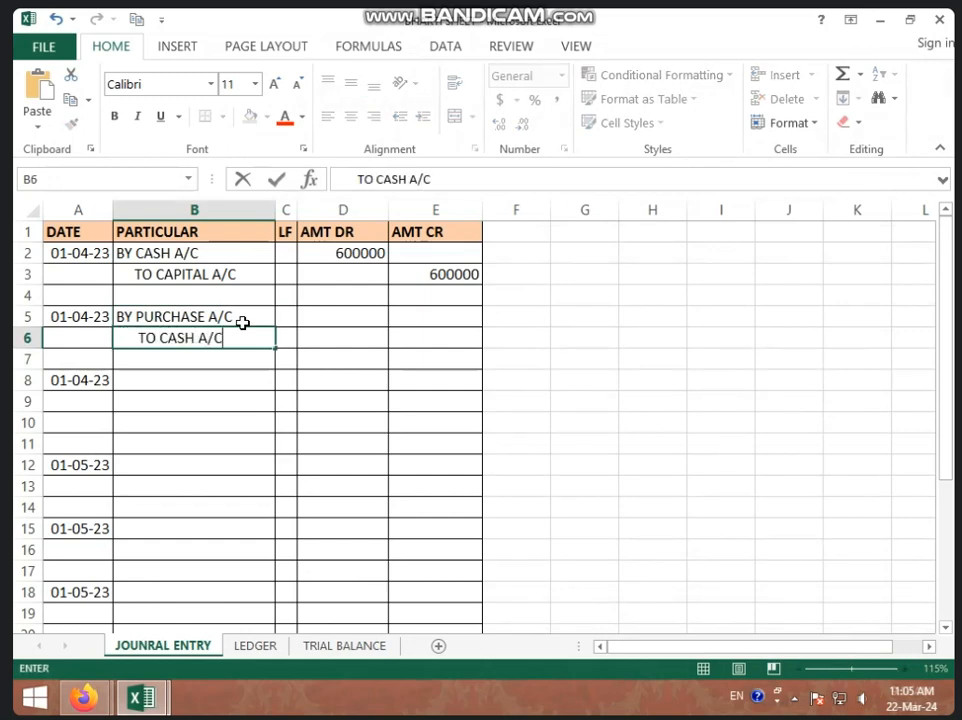
Record the purchase entry's amounts: 95000 debit in D5 and 95000 credit in E6.
click(374, 319)
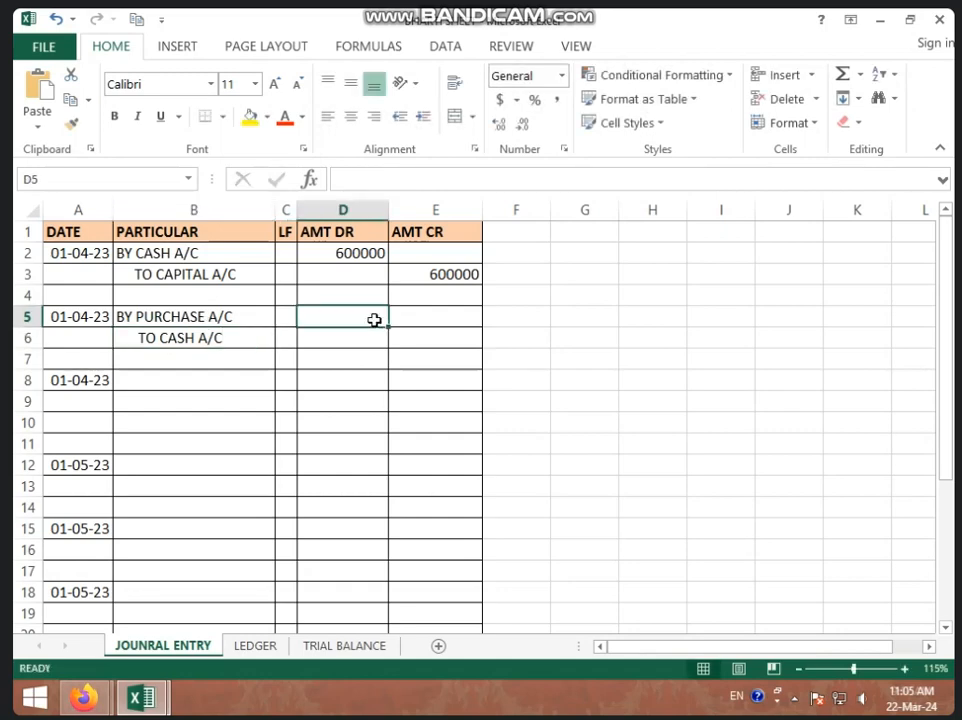
text(95000)
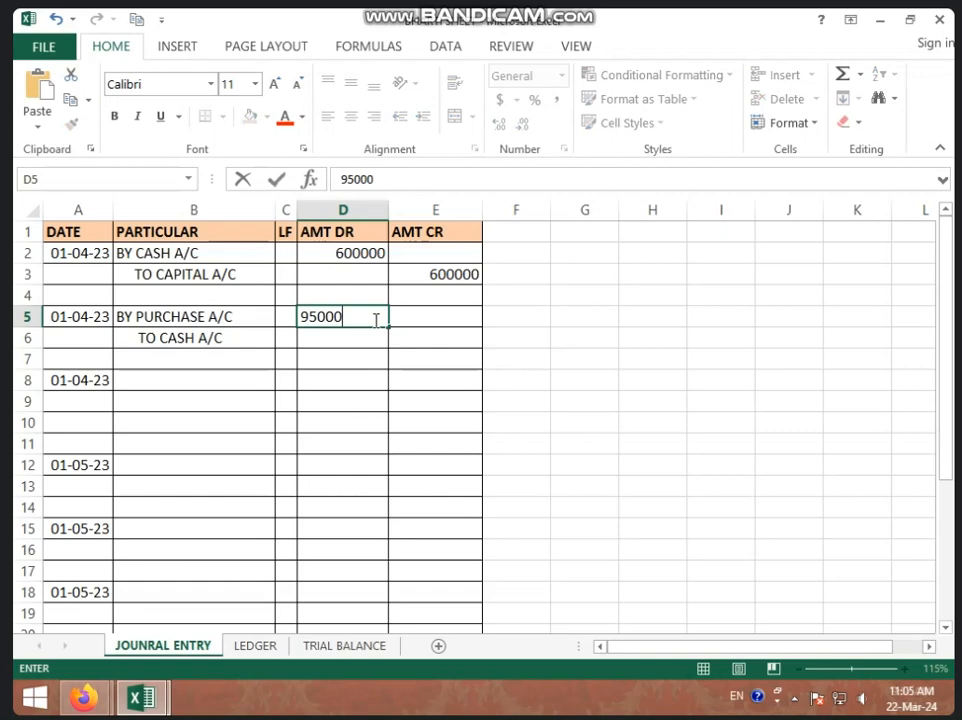
key(Return)
key(Right)
text(95000)
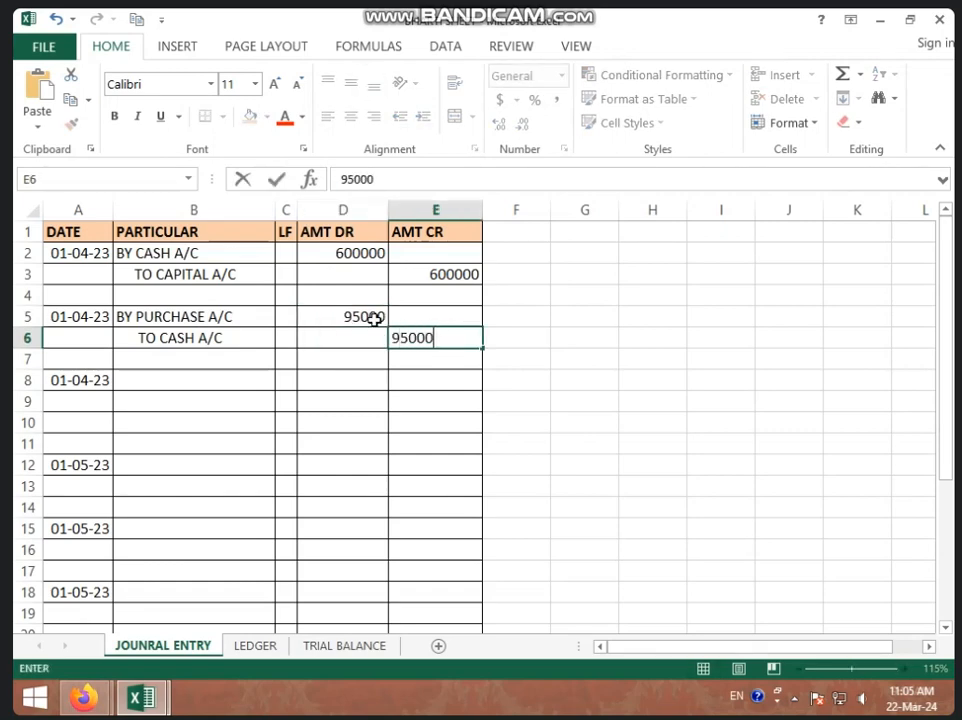
key(Return)
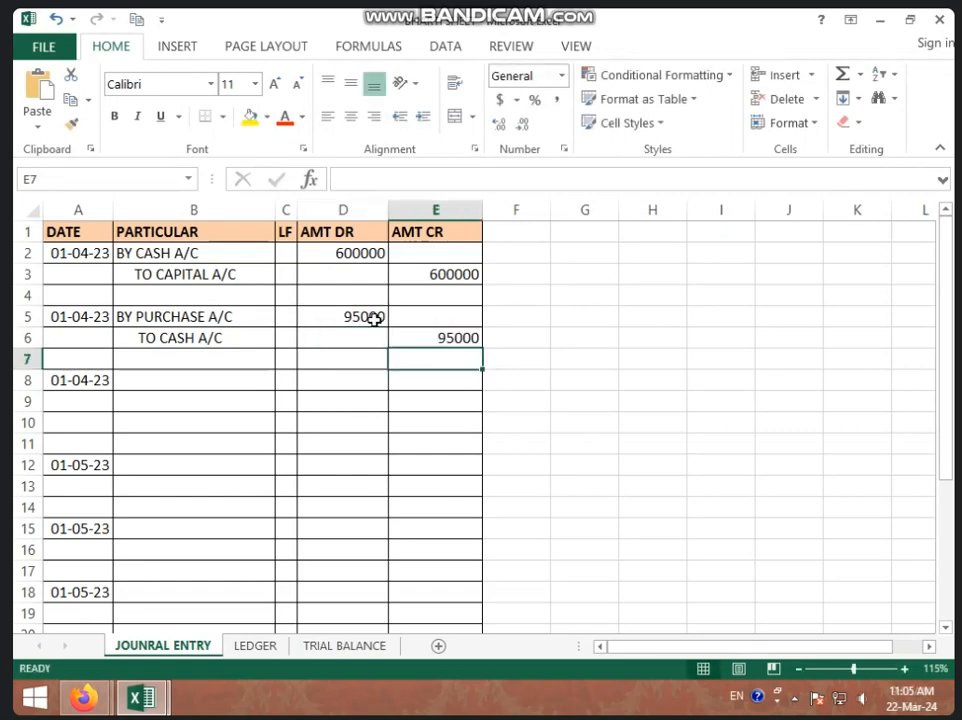
Enter BY CASH A/C in B8 and an indented TO SALES A/C in B9 for the sales entry.
click(231, 385)
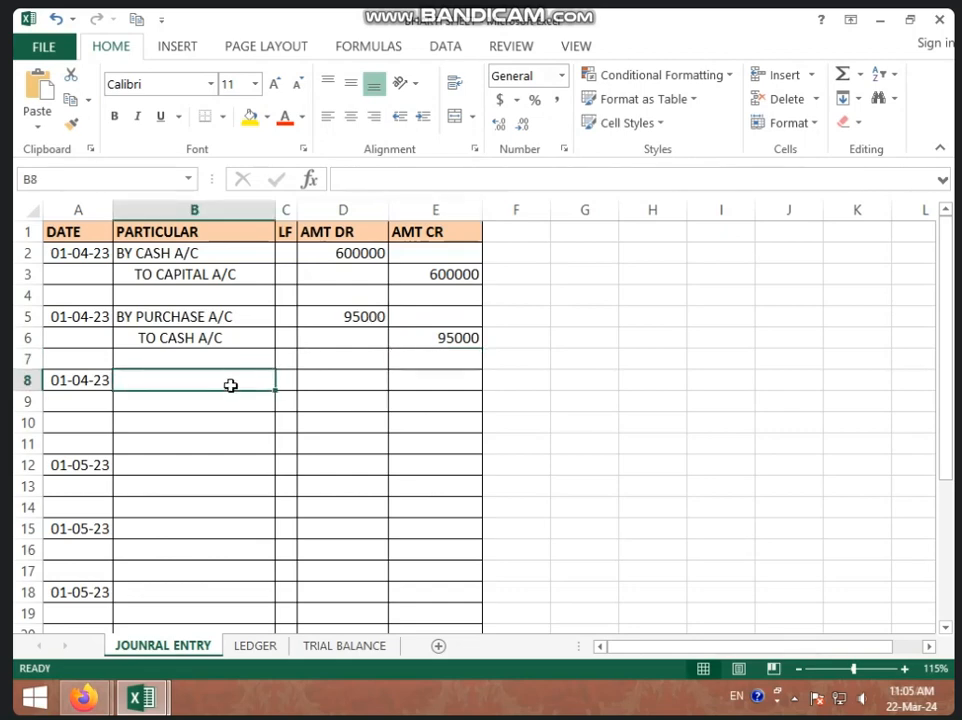
text(BY CASH A)
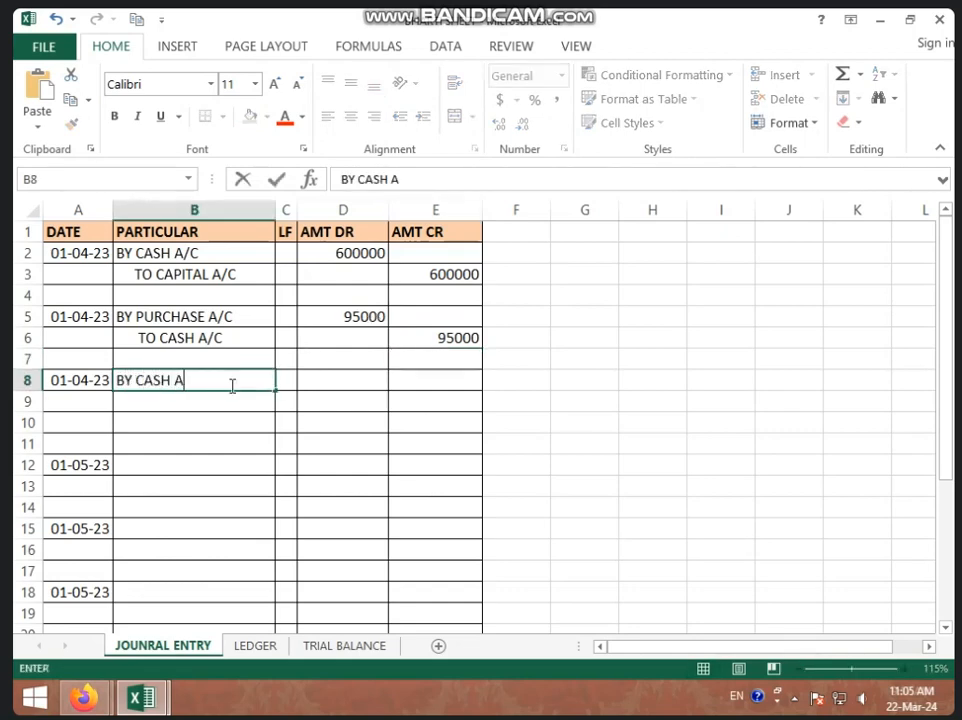
text(/C)
key(Return)
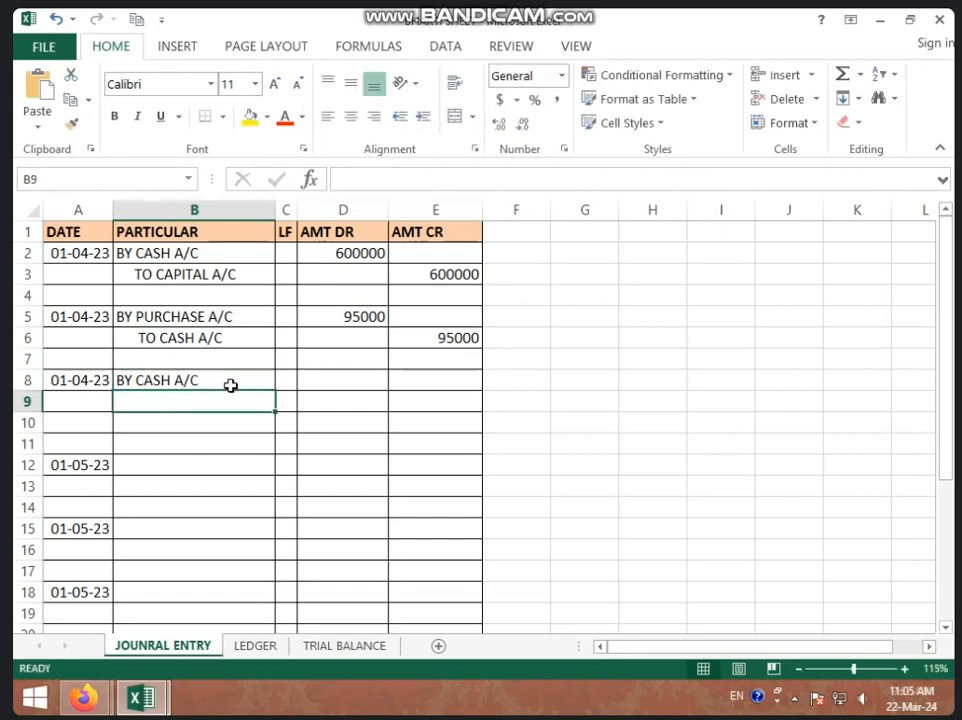
text(TO S)
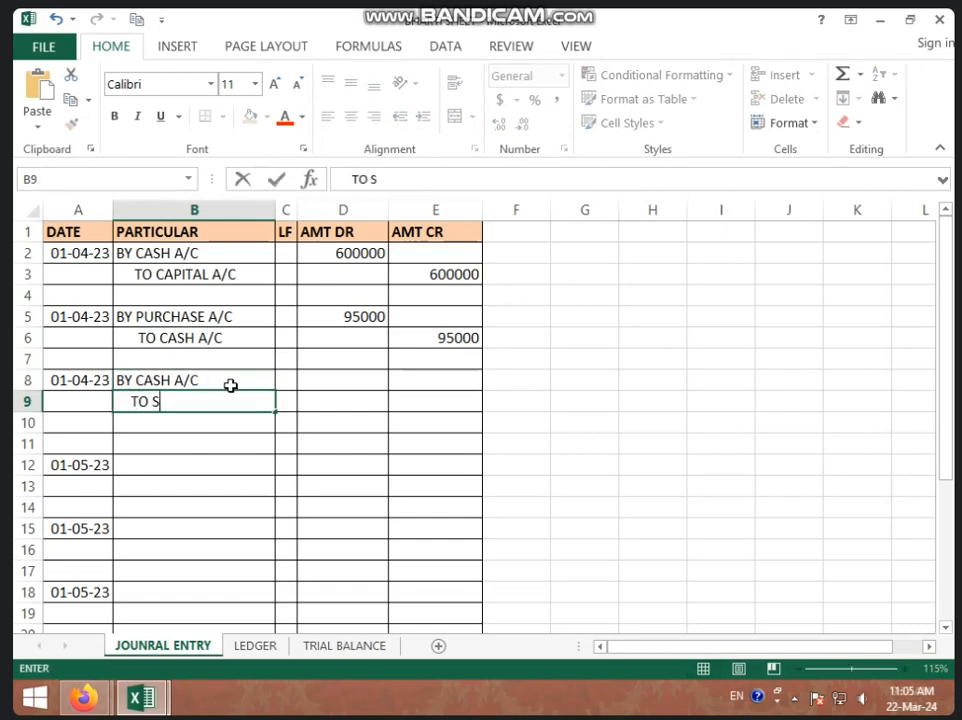
text(ALES A)
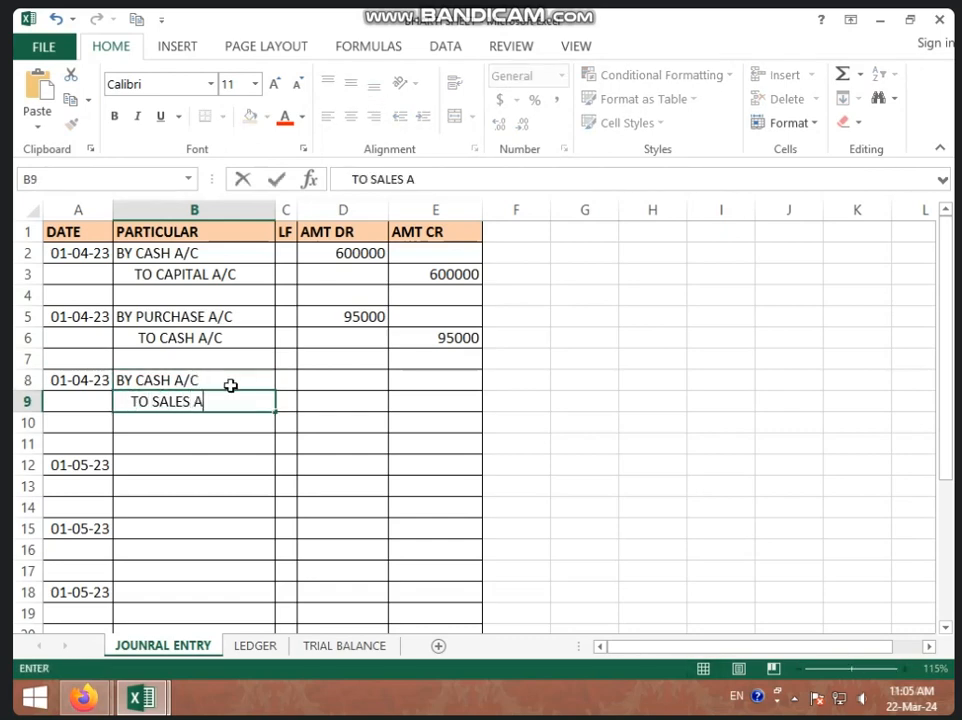
text(/C)
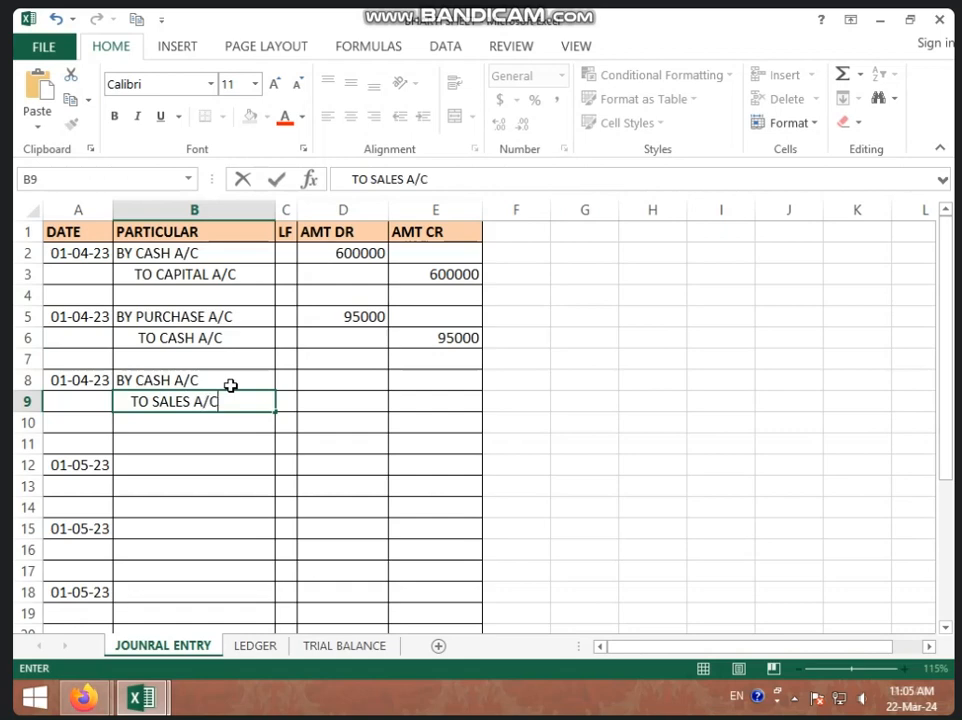
Enter the sales amount 75000 in G9 and the rate 4 in H9 as helper values beside the journal.
click(597, 404)
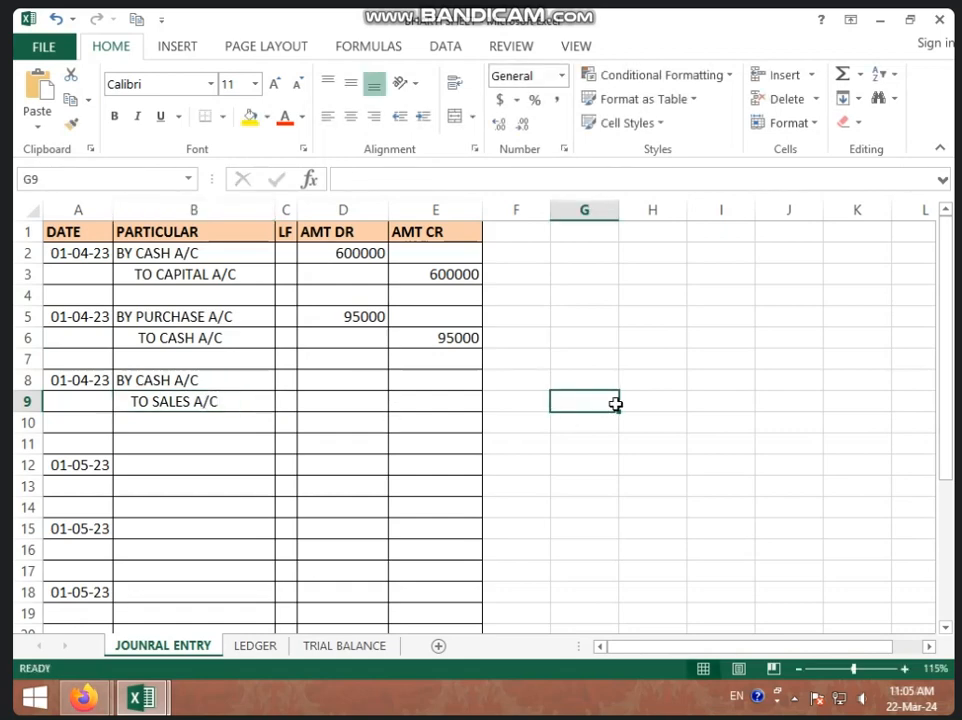
text(75000)
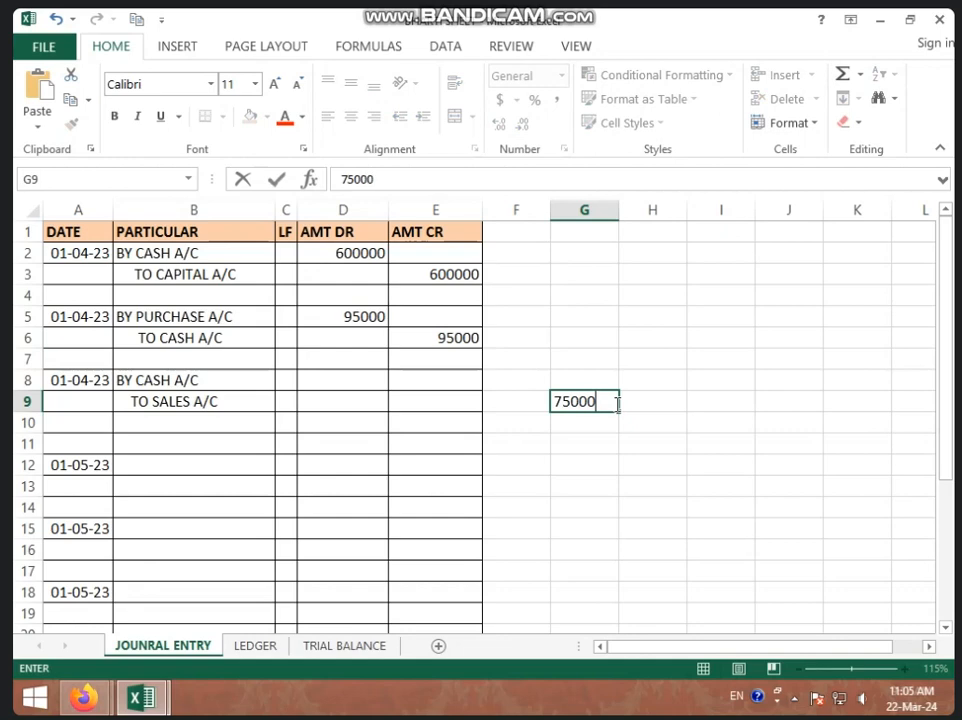
key(Tab)
text(4)
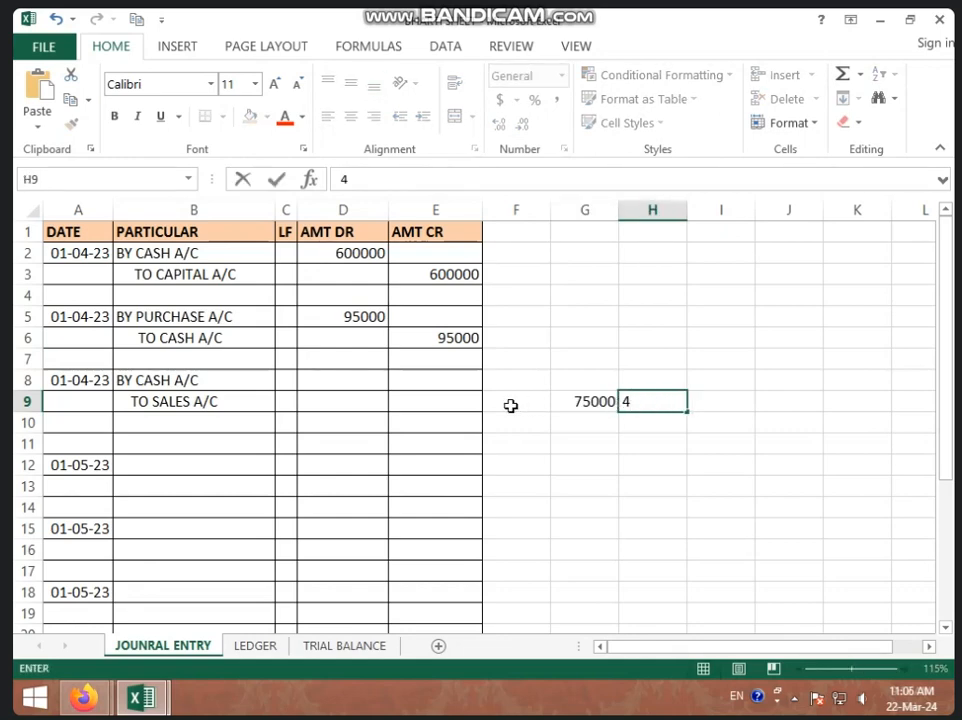
key(Return)
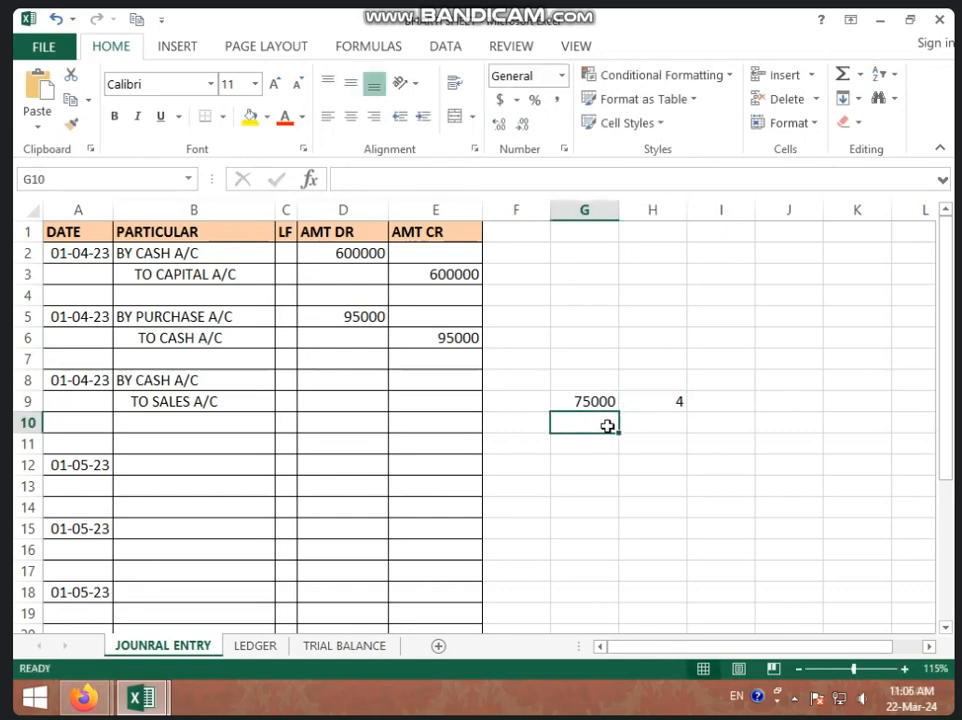
Calculate the discount on the sales amount in G10 with the formula =G9*H9/100.
text(=)
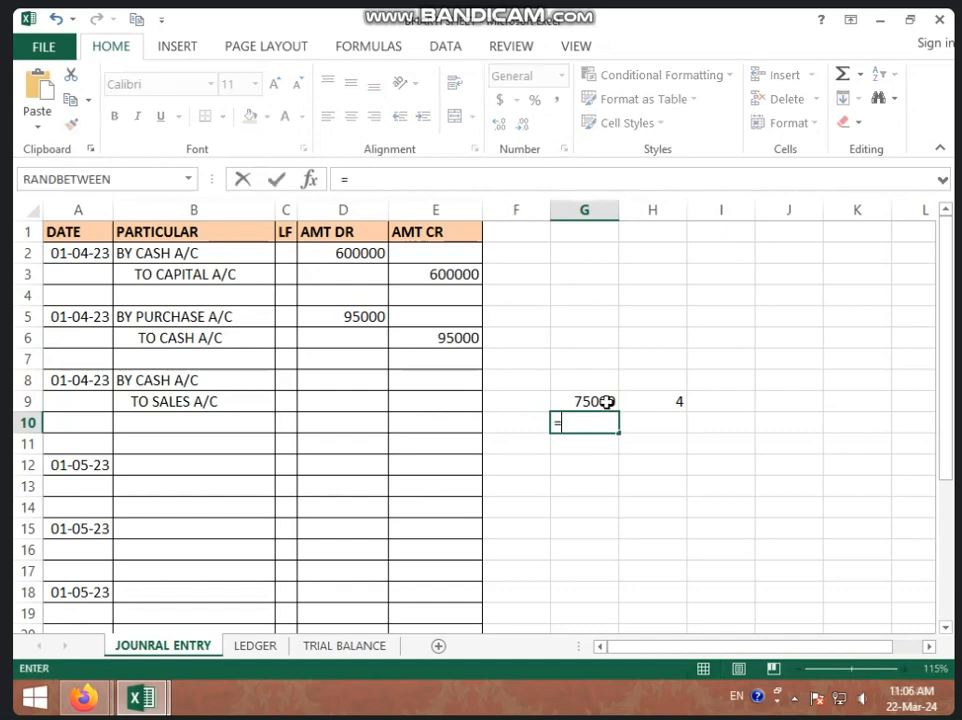
click(605, 401)
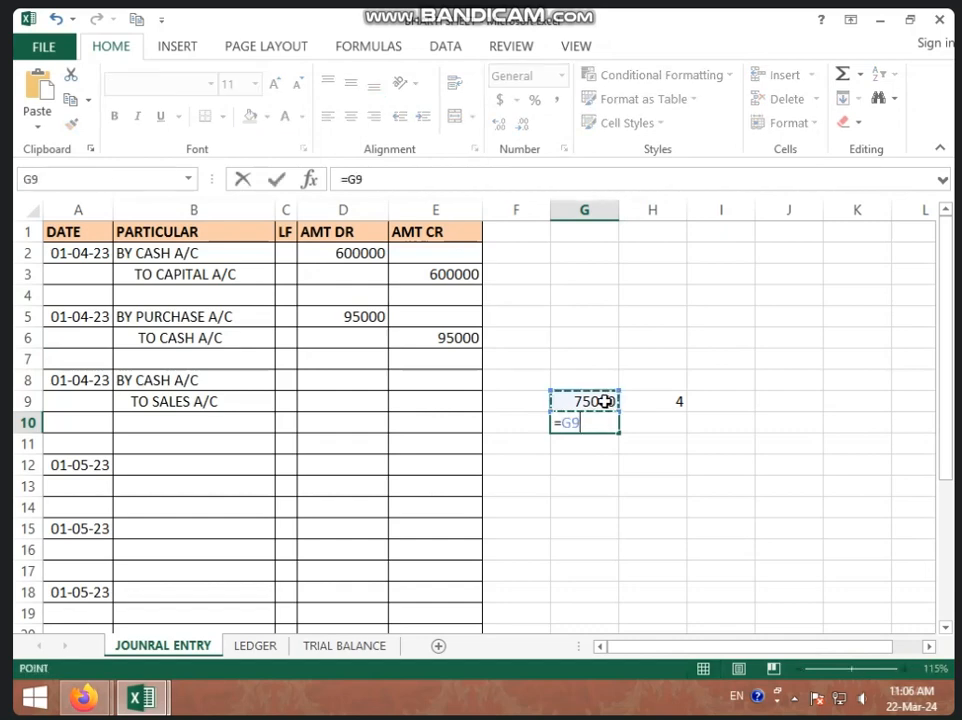
text(*)
click(655, 400)
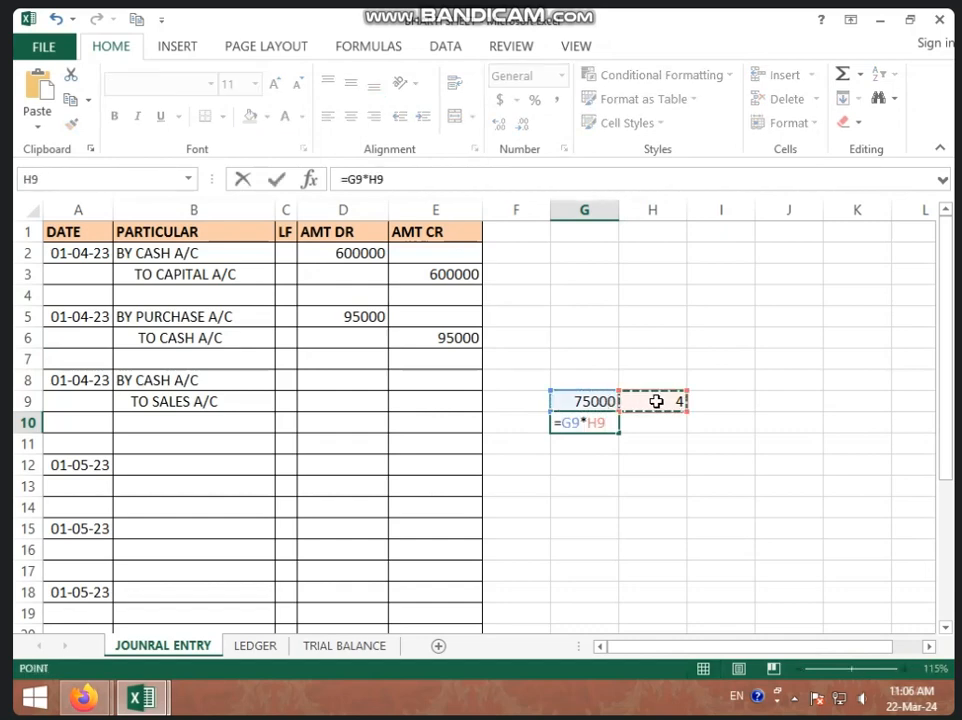
text(/100)
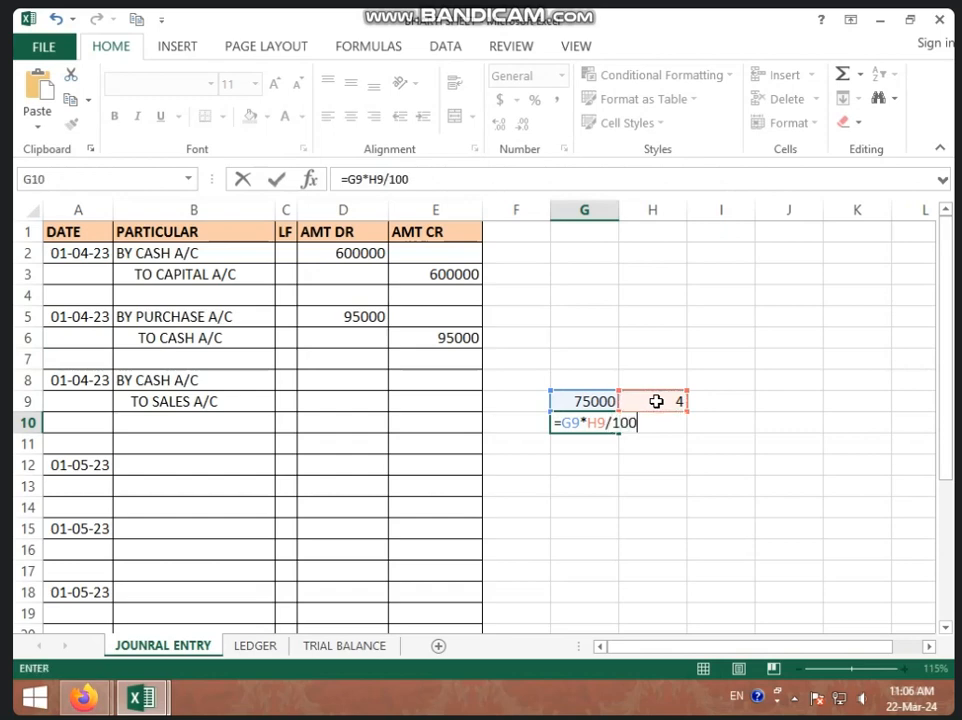
key(Return)
click(603, 421)
Calculate the net cash amount in G11 by subtracting the discount with the formula =G9-G10.
click(598, 446)
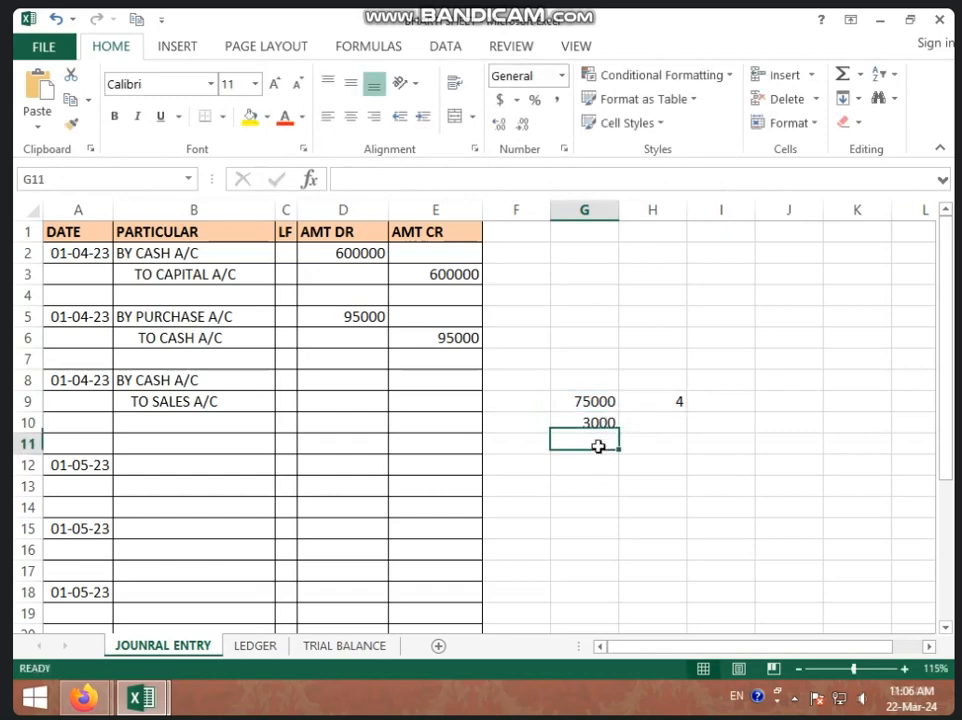
text(=)
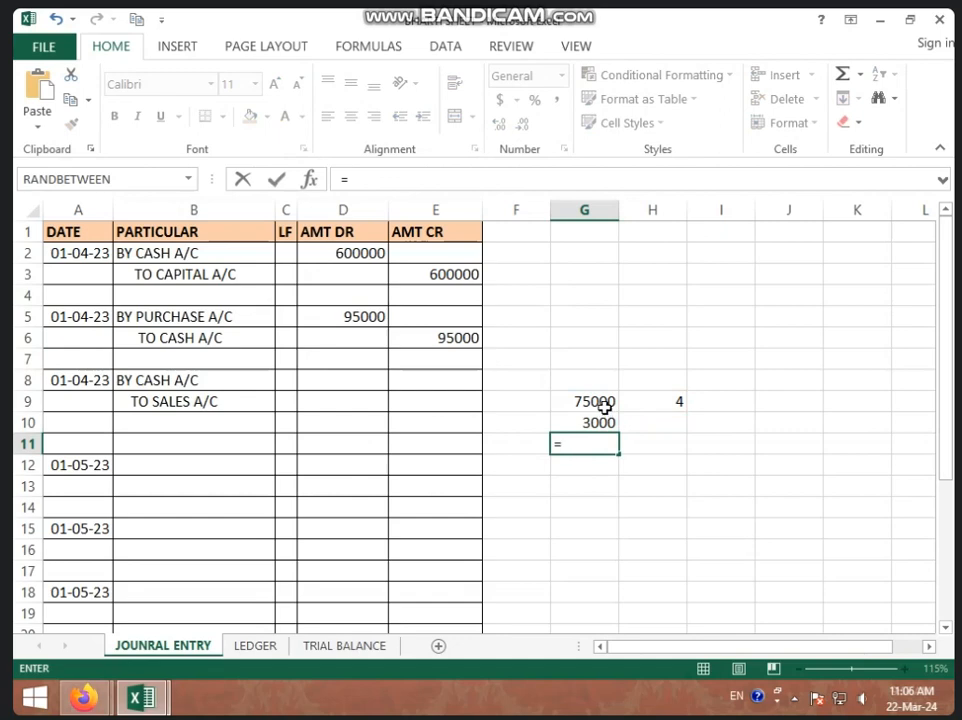
click(603, 402)
text(-)
click(601, 423)
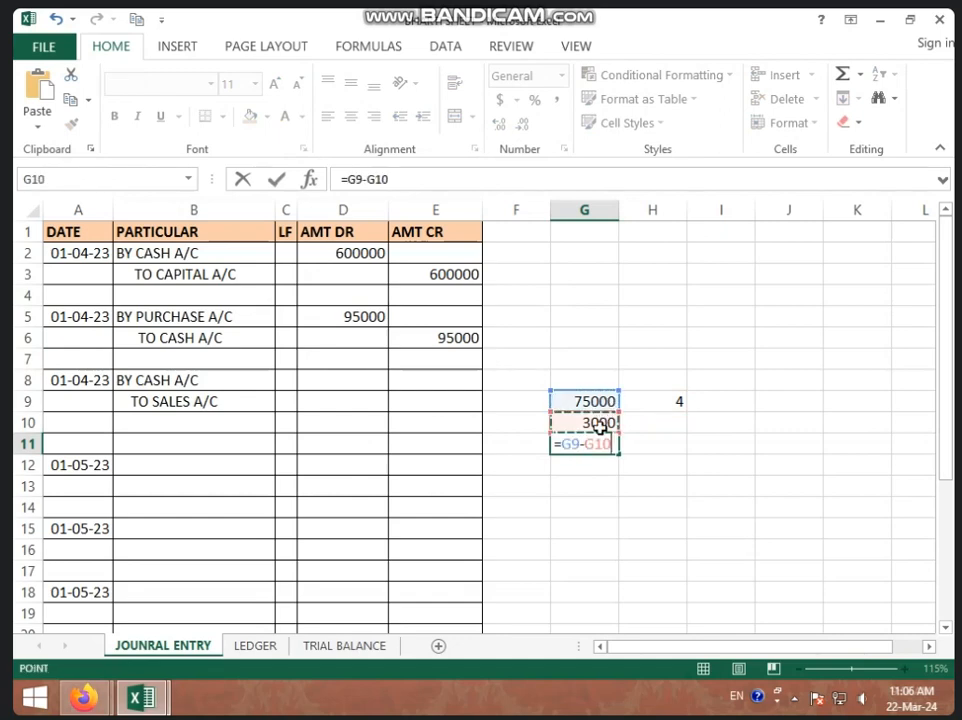
key(Return)
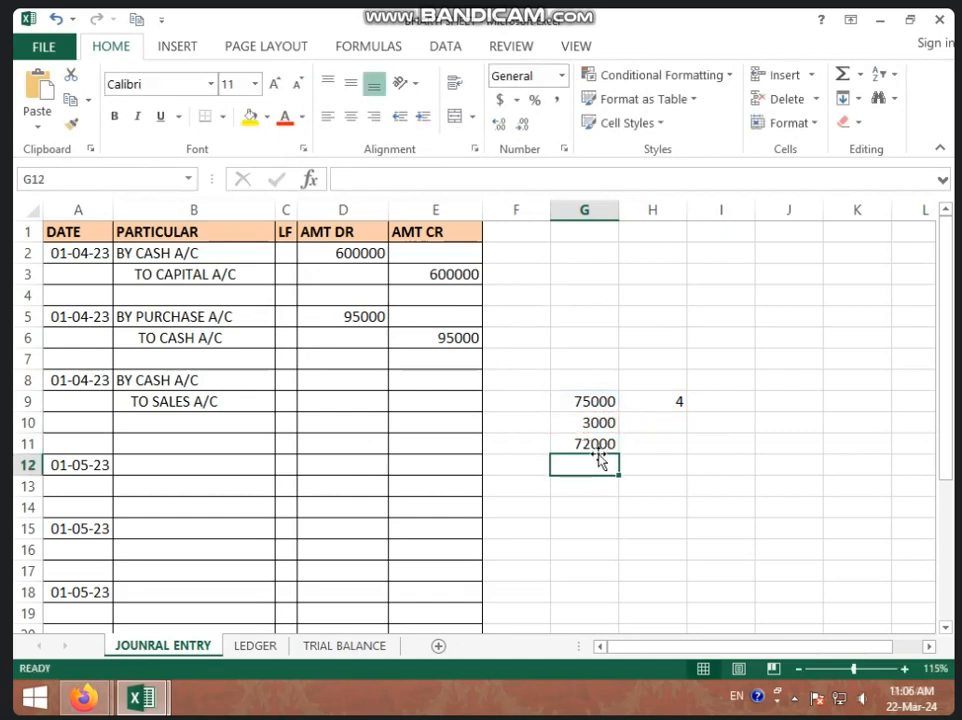
click(598, 444)
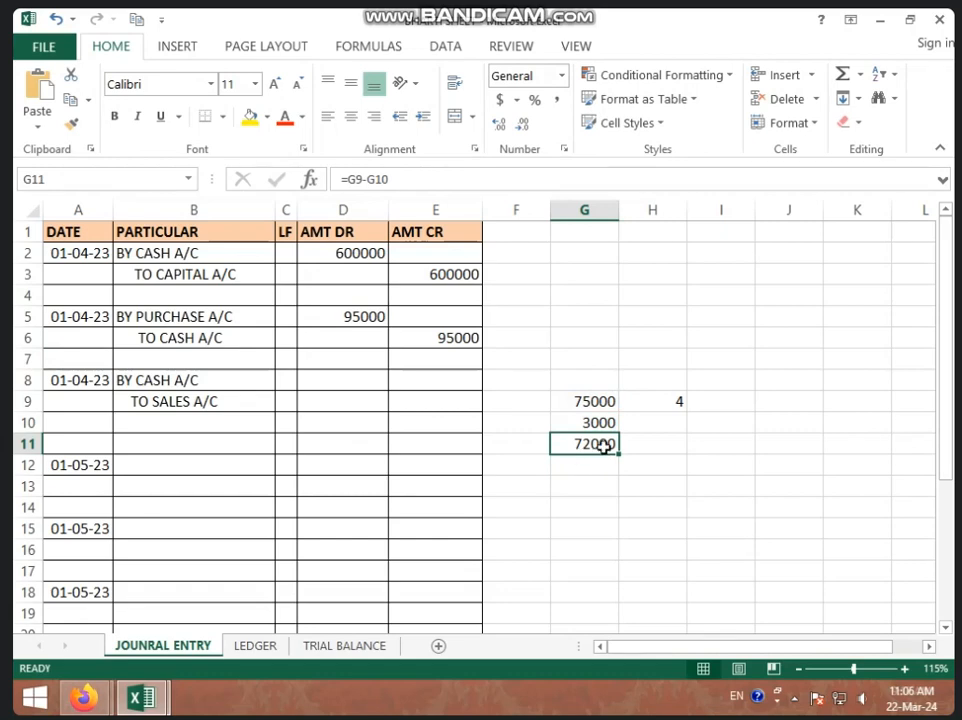
Replace the particular in B9 with BY DISCOUNT A/C and enter an indented TO SALES A/C in B10.
click(217, 400)
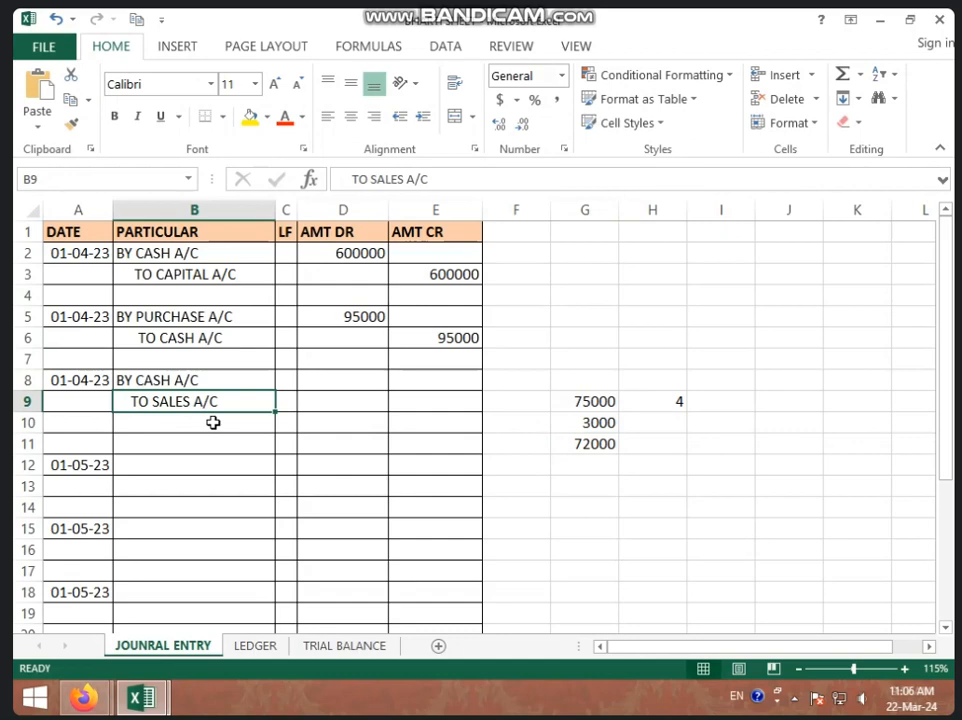
text(BY C)
key(BackSpace)
key(BackSpace)
text(S)
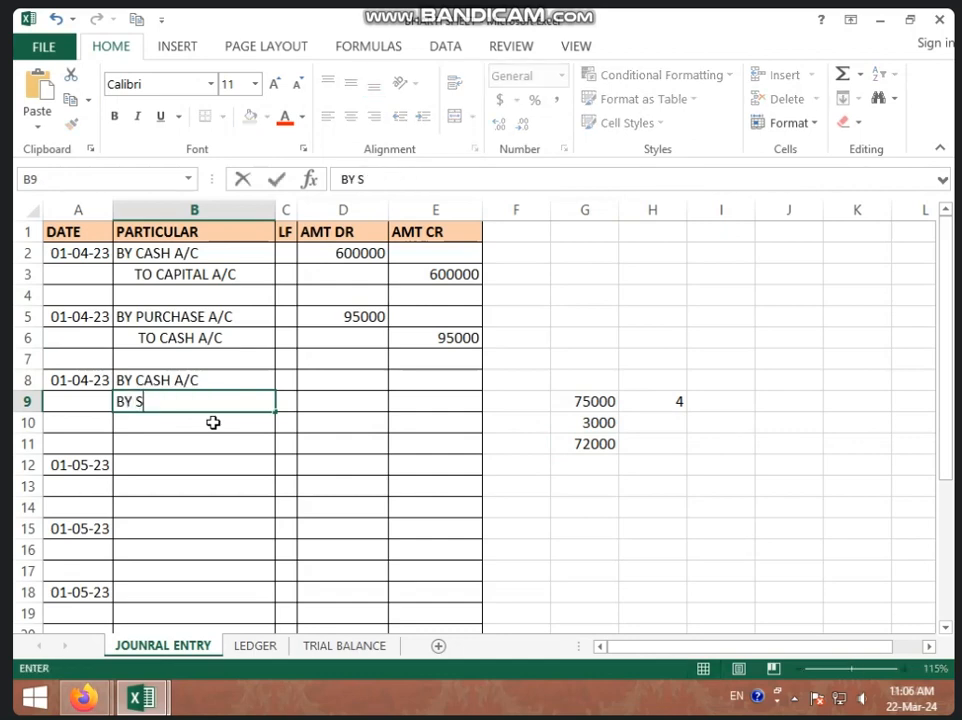
key(BackSpace)
text(DISCOU)
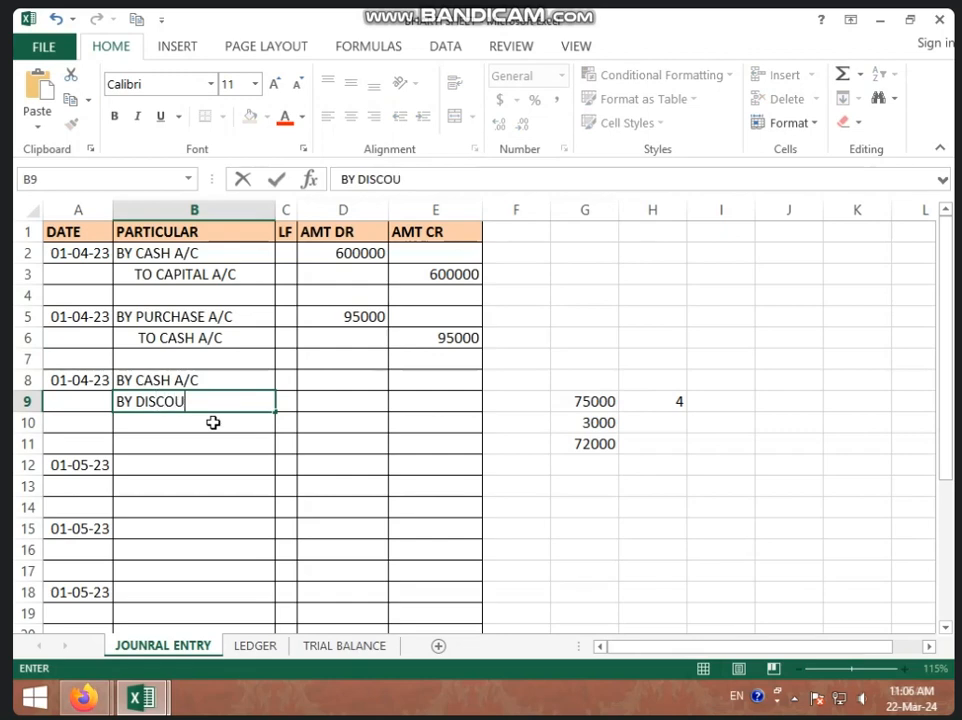
text(NT A/C)
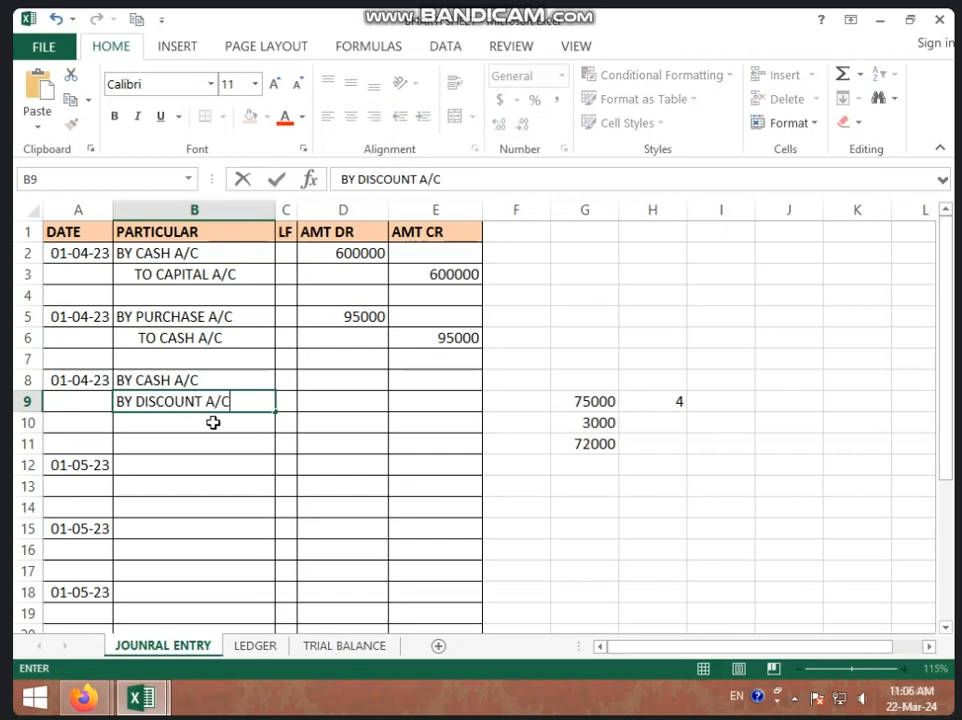
key(Return)
text(TO SALES A)
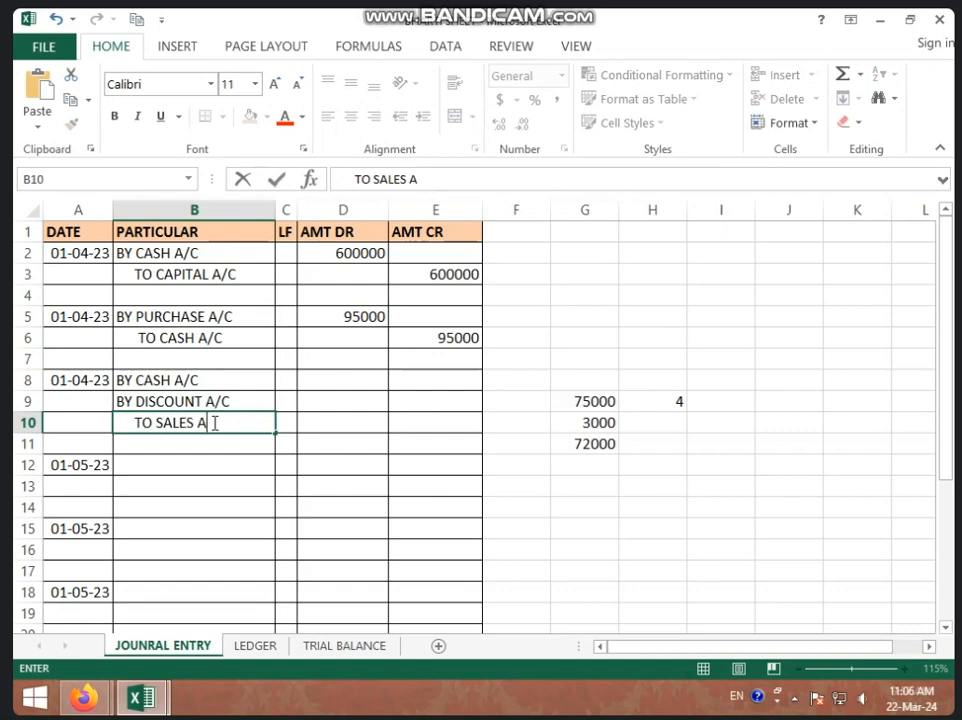
text(/C)
Record the sales entry's amounts: debits of 72000 in D8 and 3000 in D9, and a 75000 credit in E10.
click(352, 380)
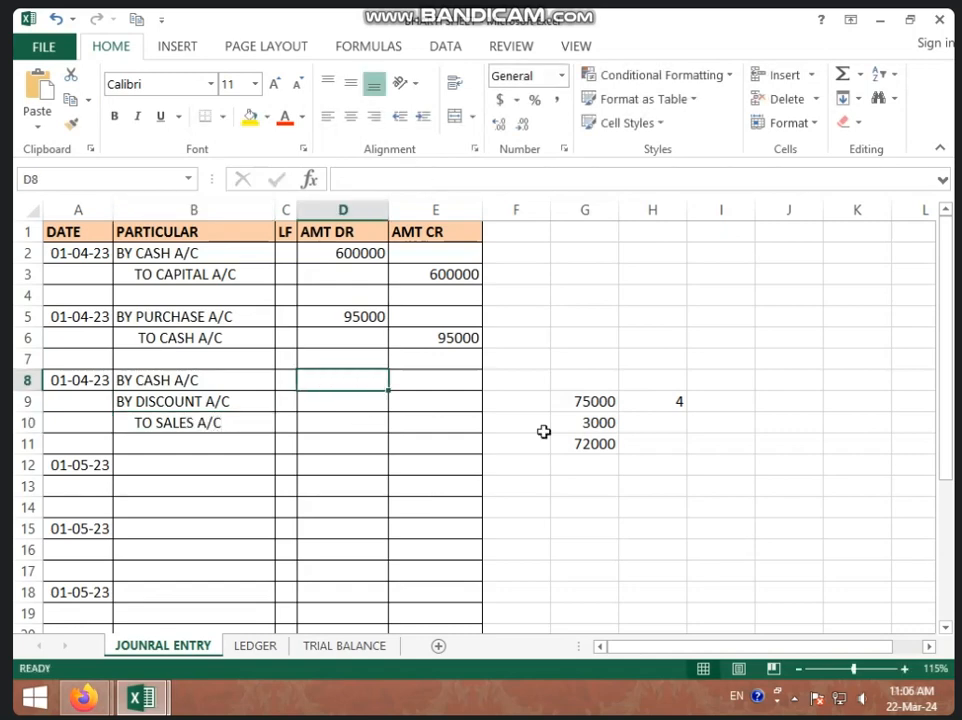
click(585, 442)
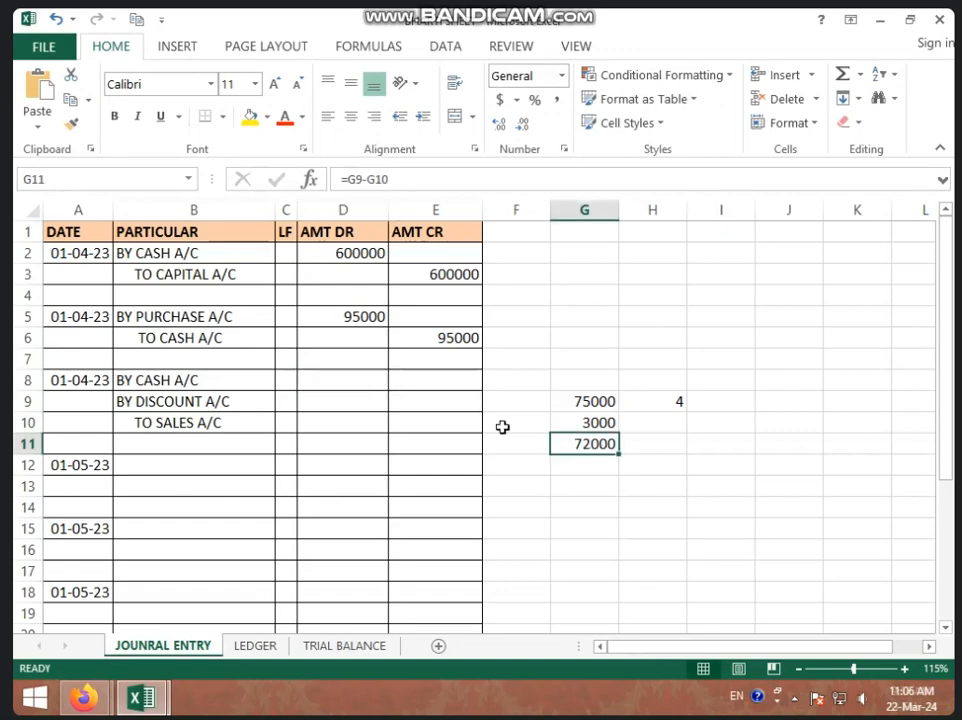
click(367, 381)
text(72000)
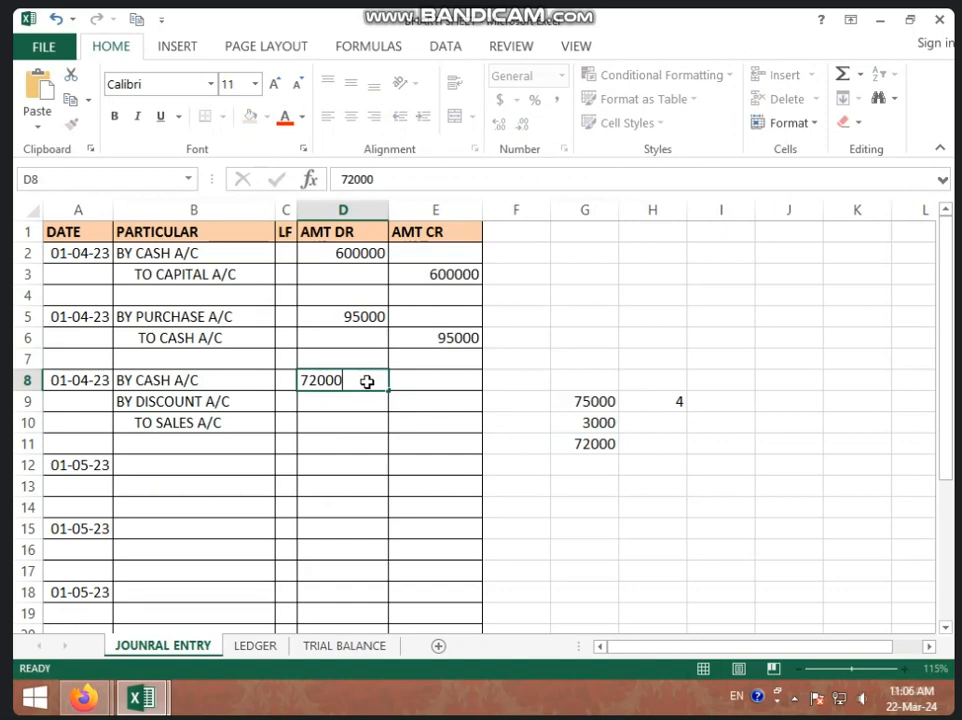
key(Return)
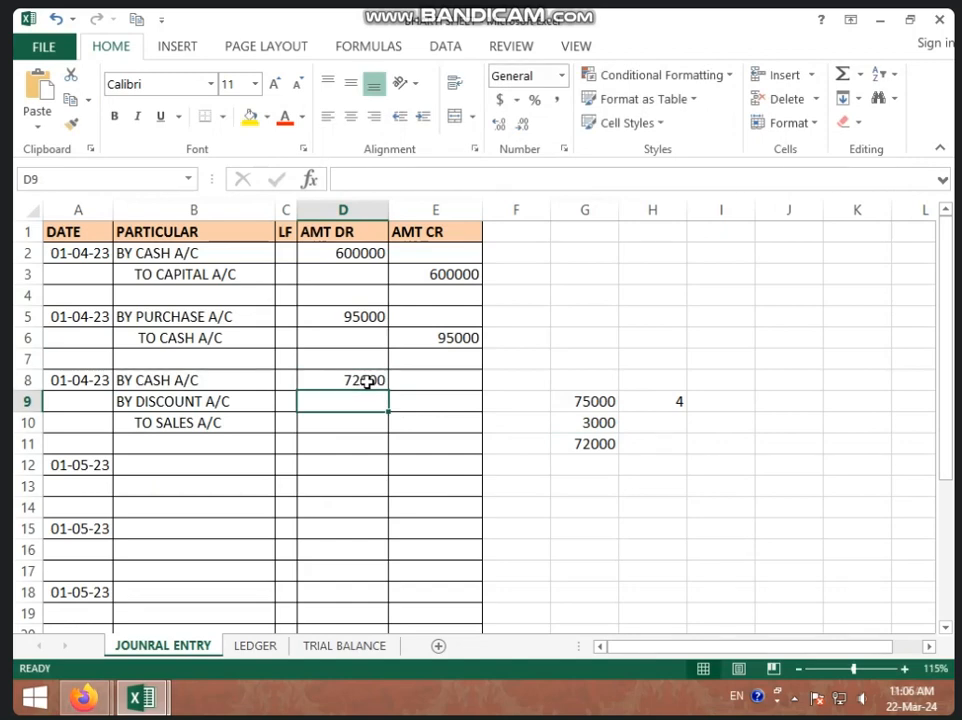
click(586, 423)
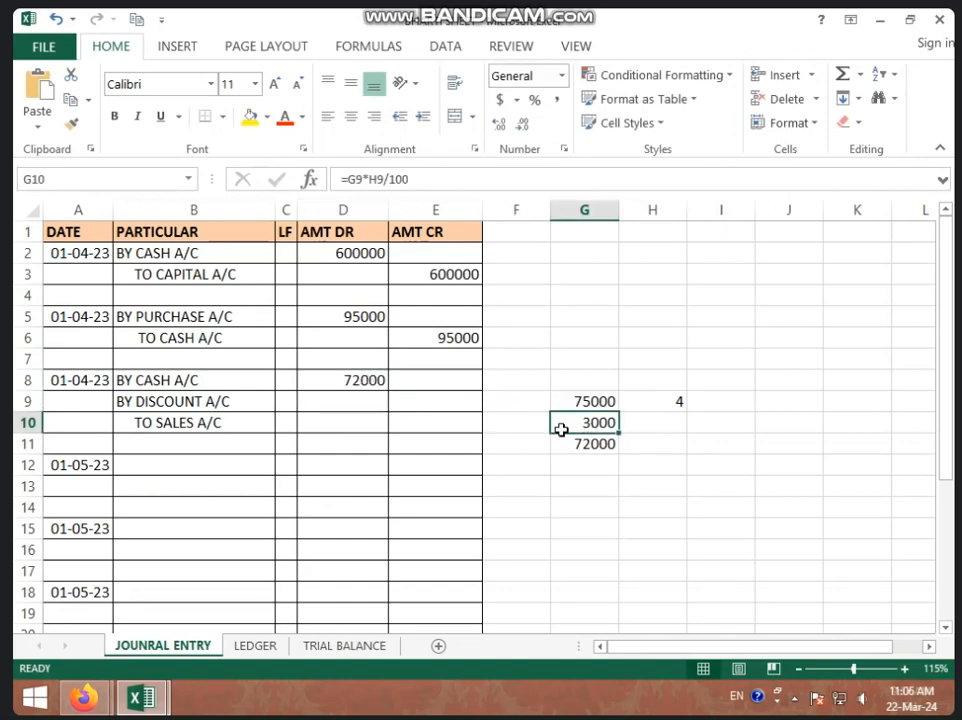
click(335, 387)
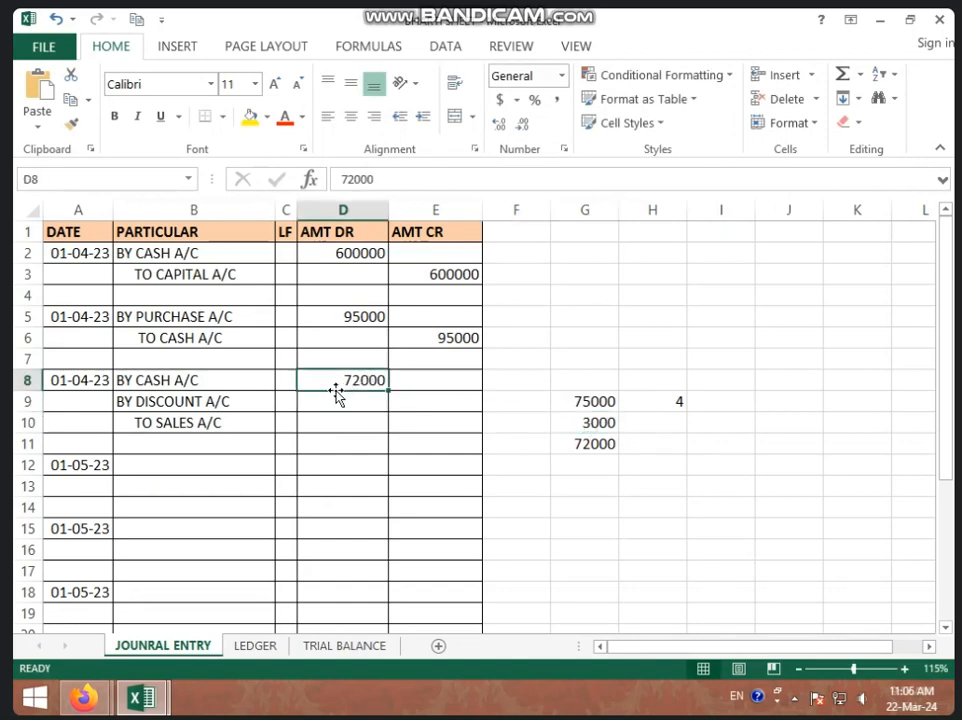
click(339, 397)
text(3000)
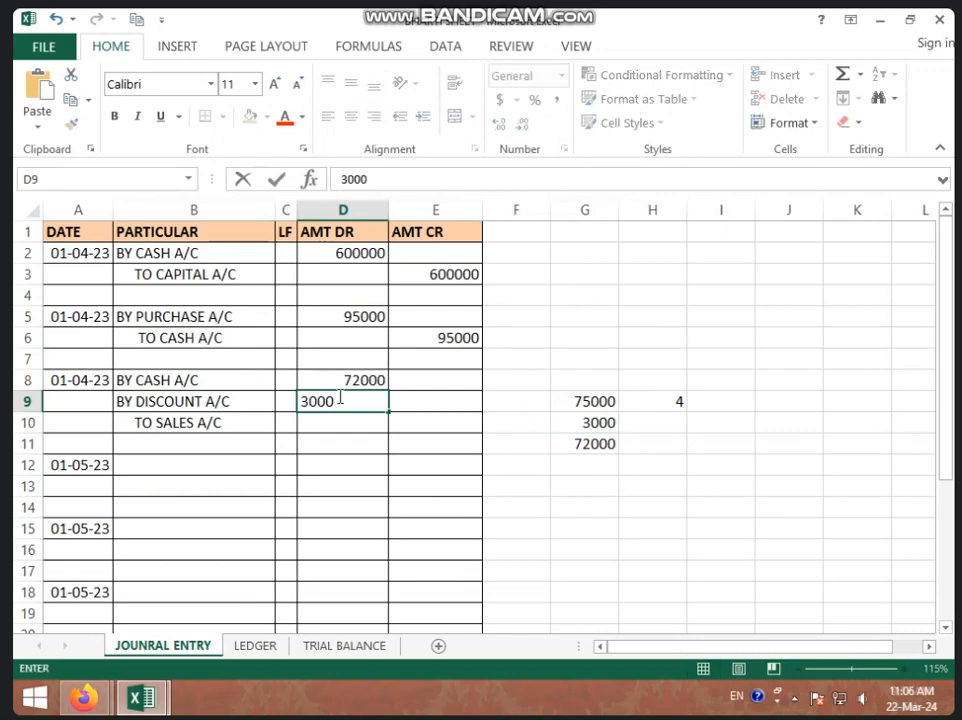
click(425, 418)
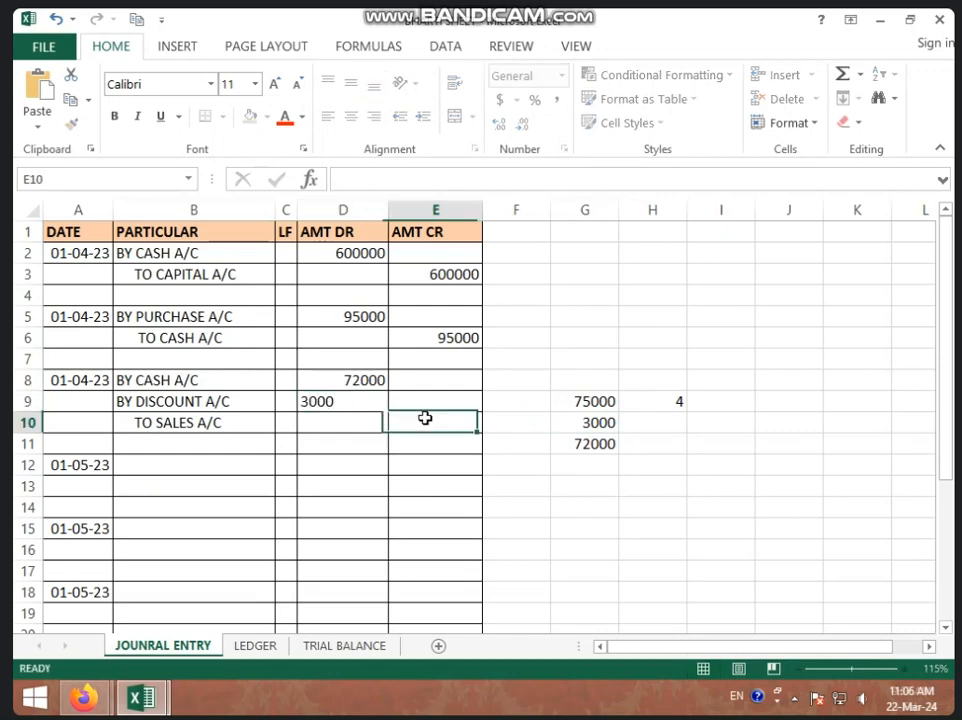
text(75000)
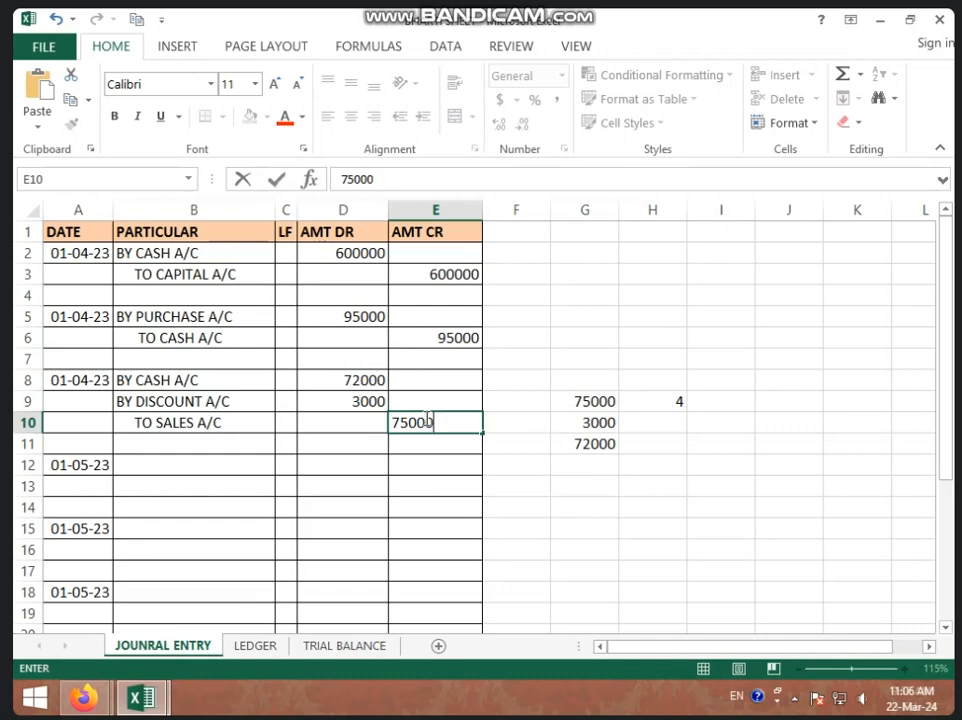
click(395, 466)
Enter BY CASH A/C in B12 and an indented TO COMMISSION A/C in B13 for the commission entry.
click(205, 464)
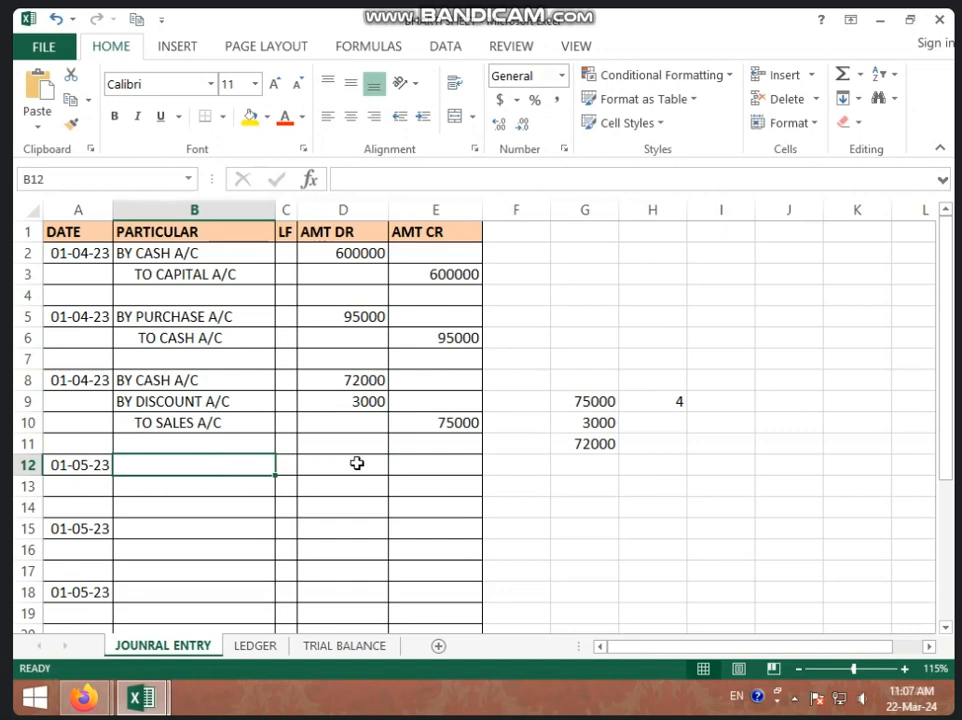
scroll(378, 460, down, 1)
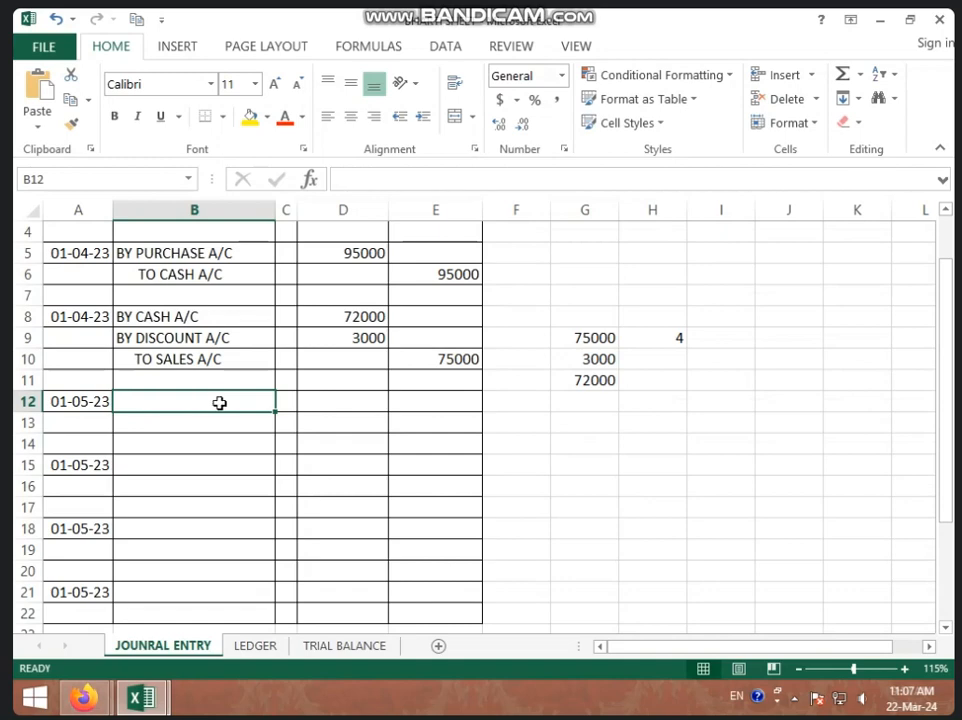
text(BY CASH A)
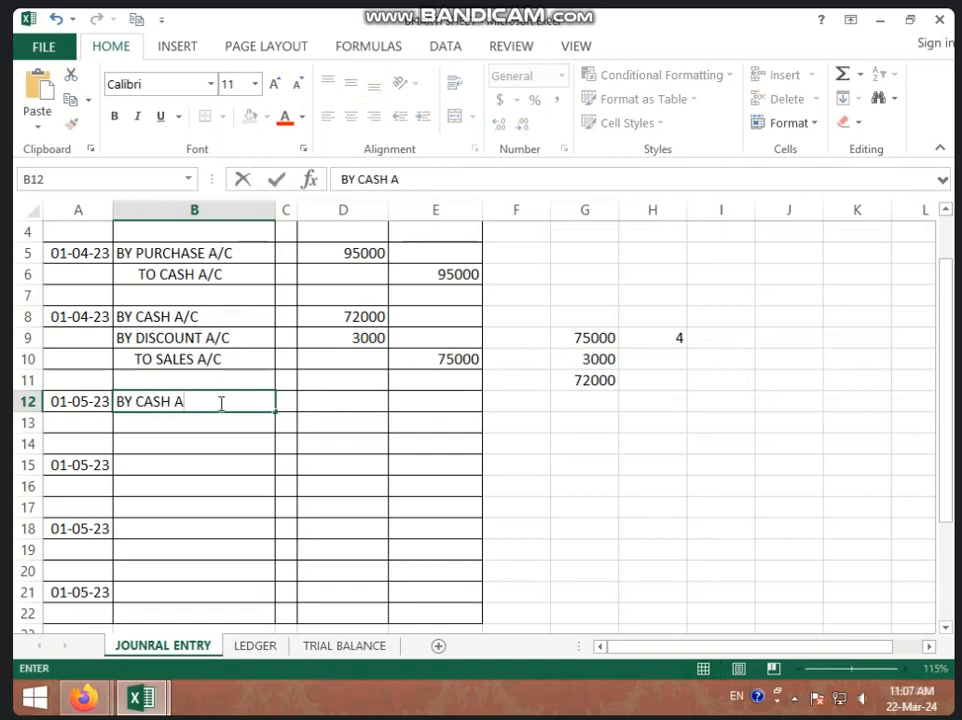
text(/C)
key(Return)
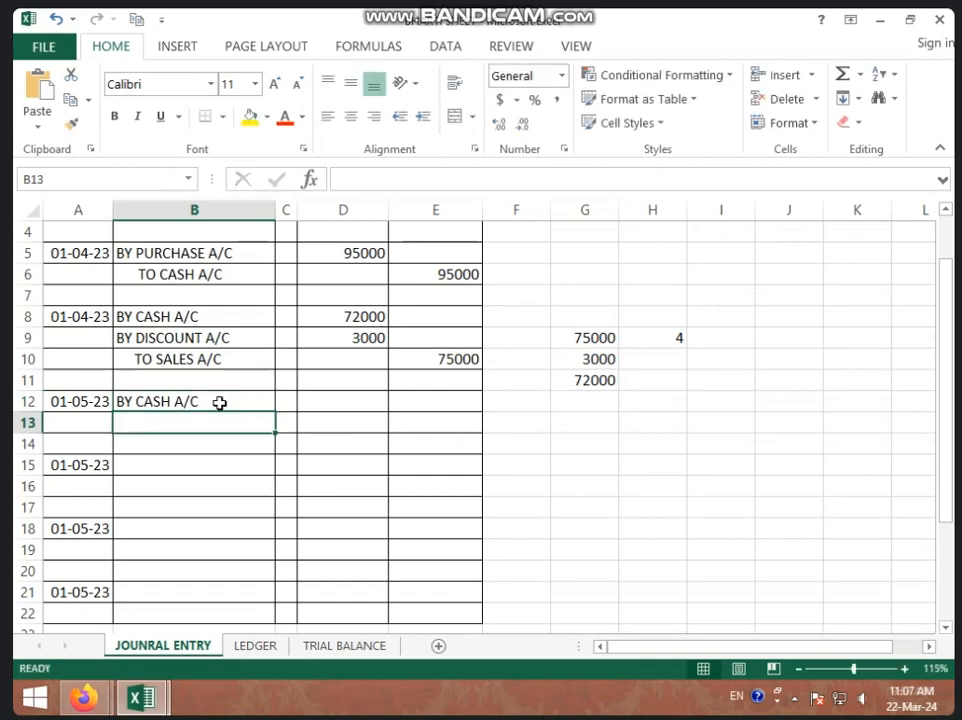
text(TO C)
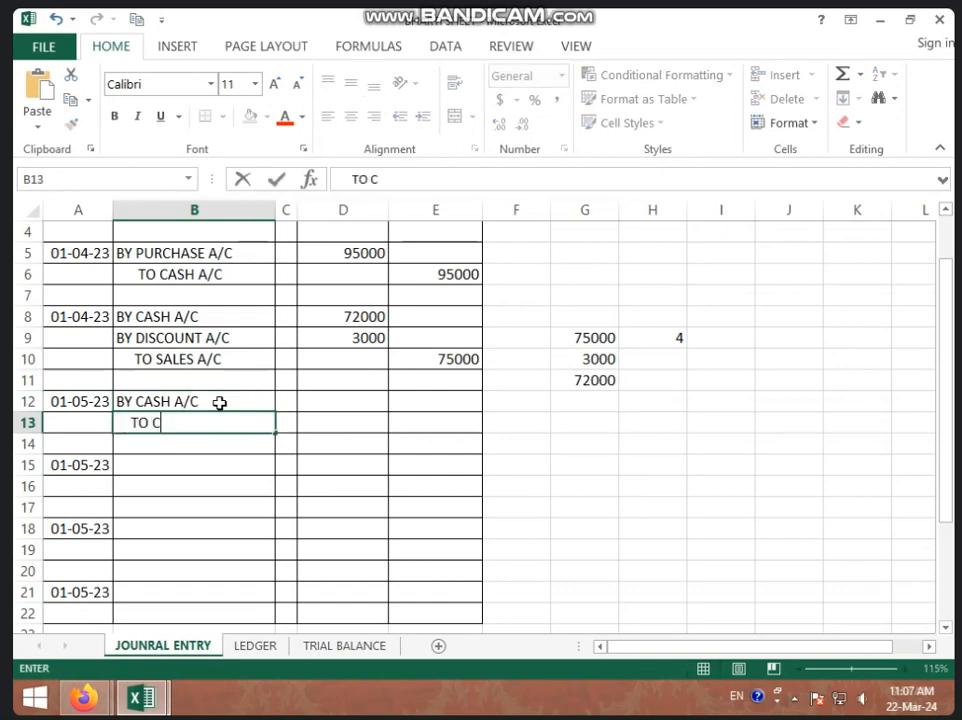
text(OMMISSION)
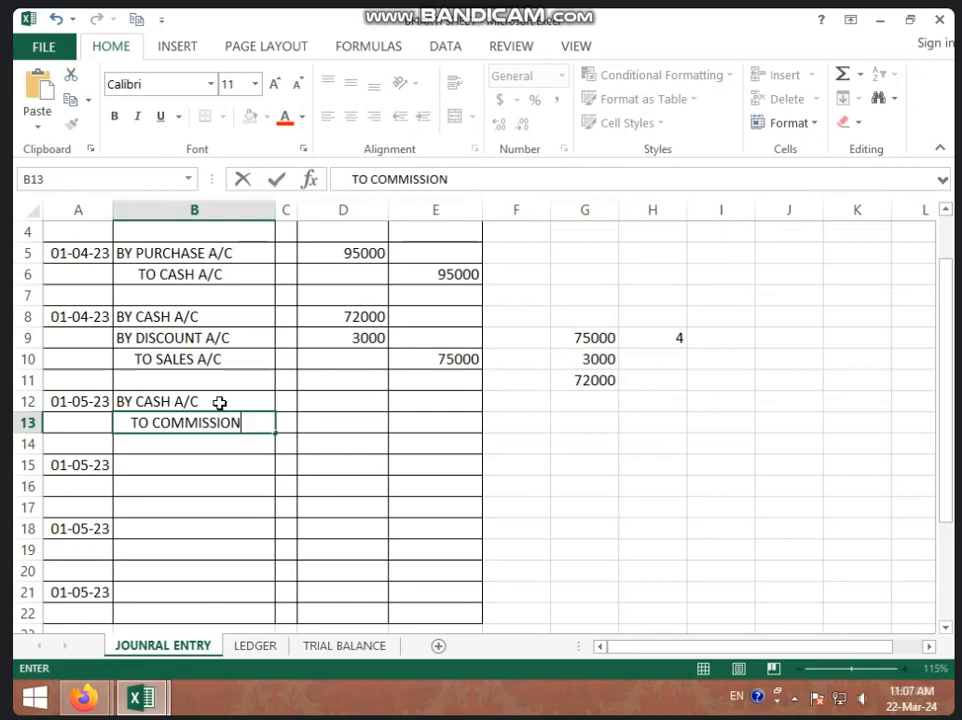
text( A/C)
Record the commission entry's amounts: 20000 debit in D12 and 20000 credit in E13.
click(339, 401)
text(20)
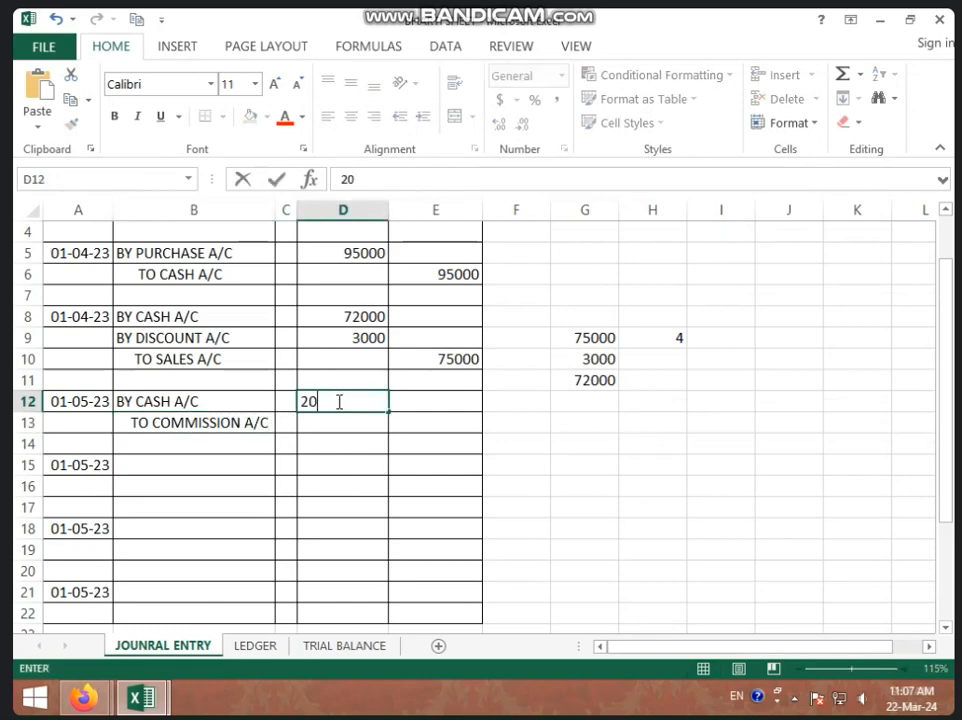
text(000)
key(Return)
key(Right)
text(20)
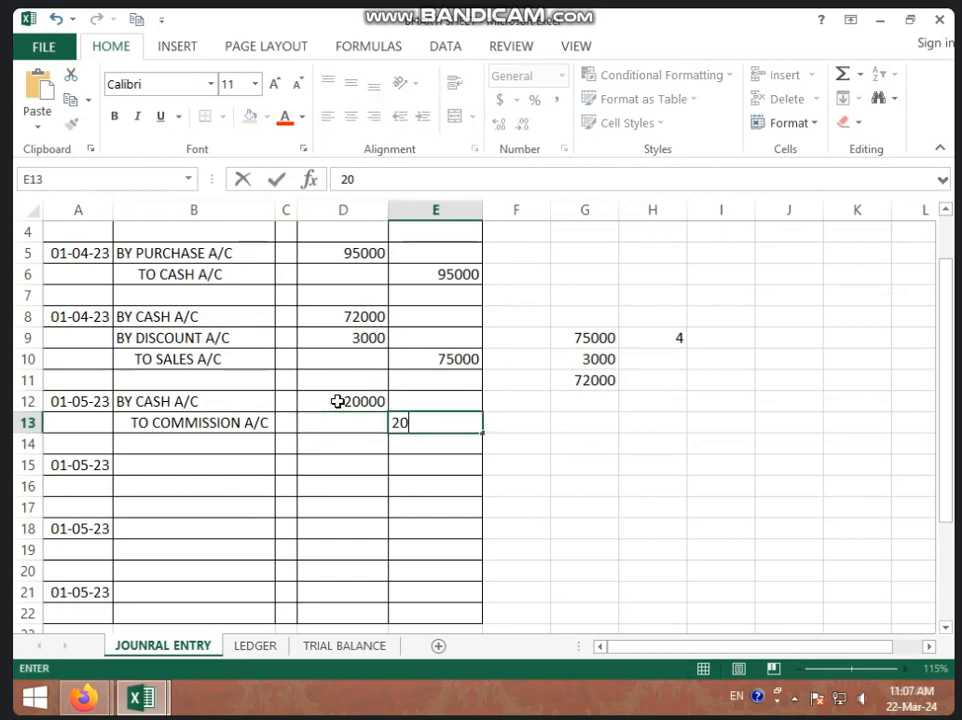
text(000)
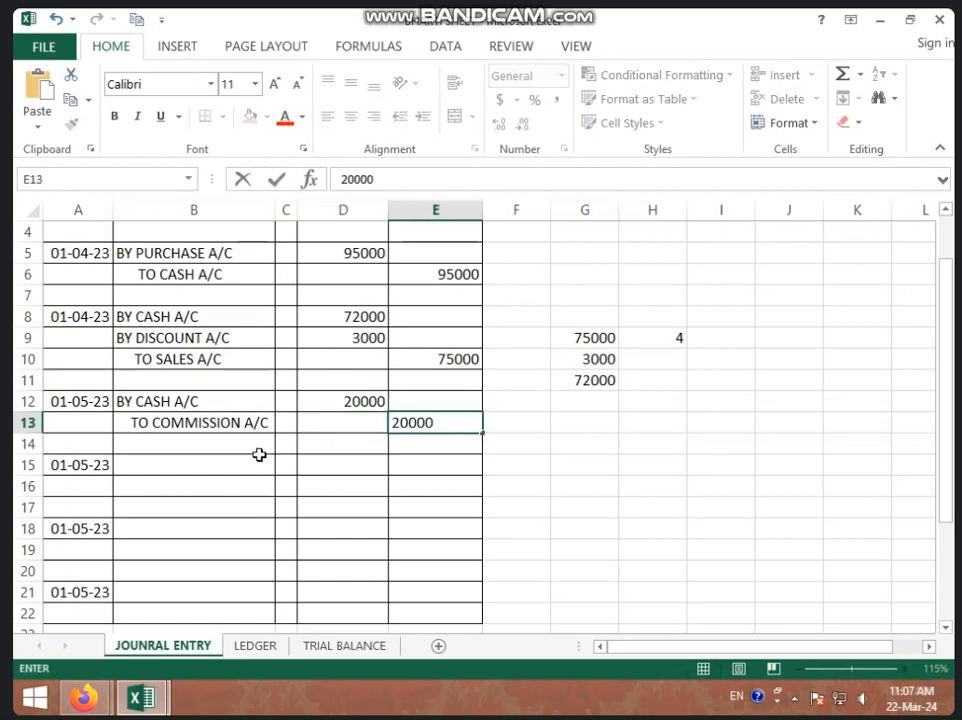
Enter BY PURCHASE A/C in B15 and an indented TO line naming the supplier's account in B16.
click(225, 470)
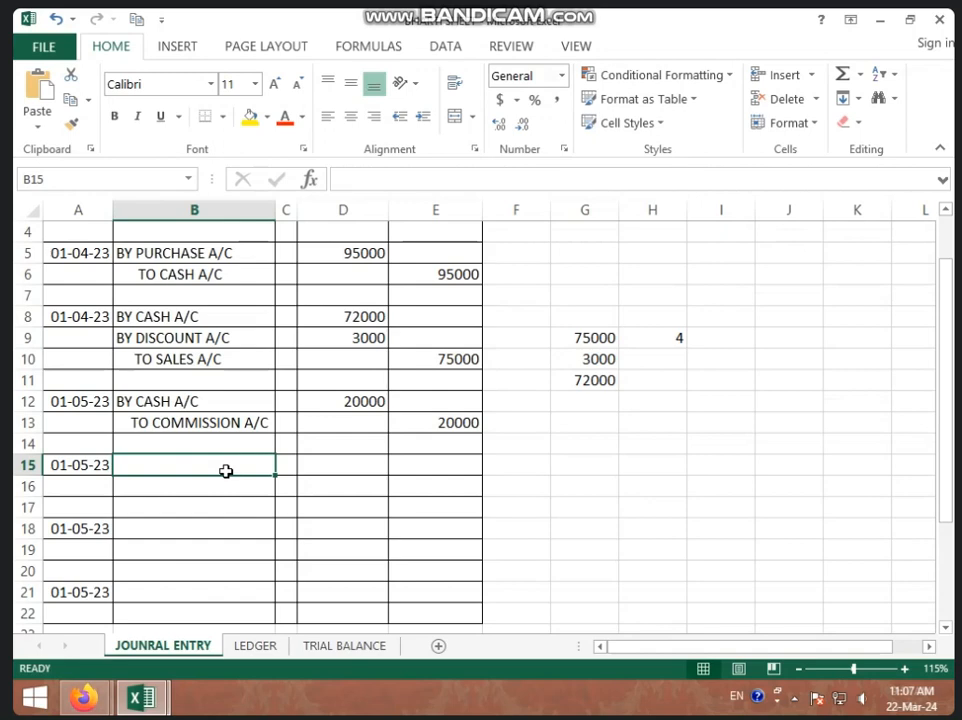
scroll(343, 457, down, 1)
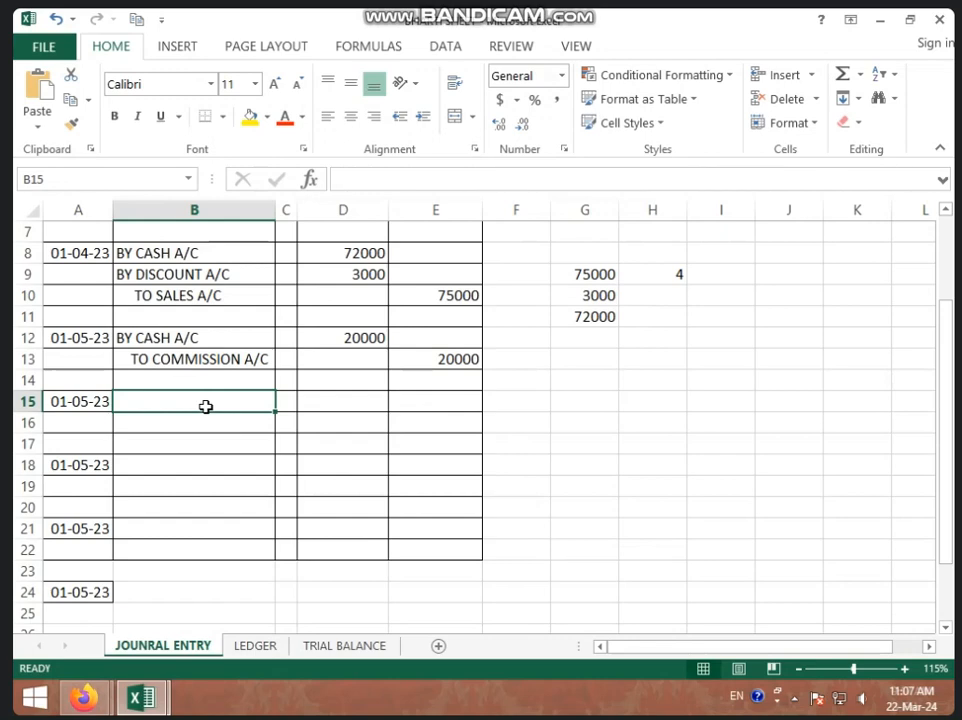
text(BY PU)
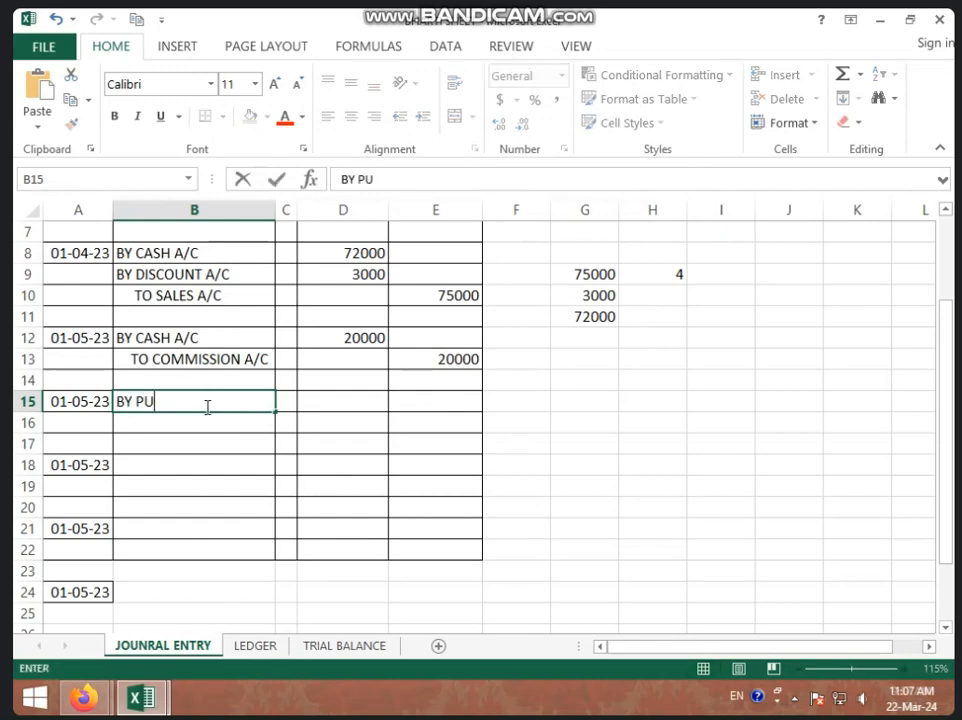
text(RCHASE A/C)
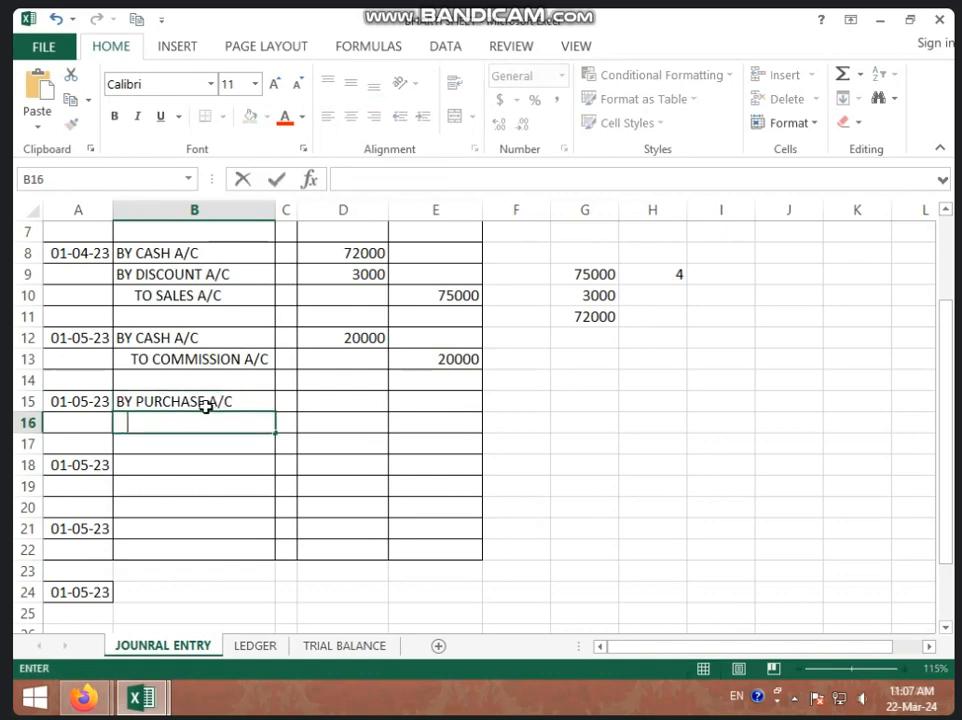
text(TO M)
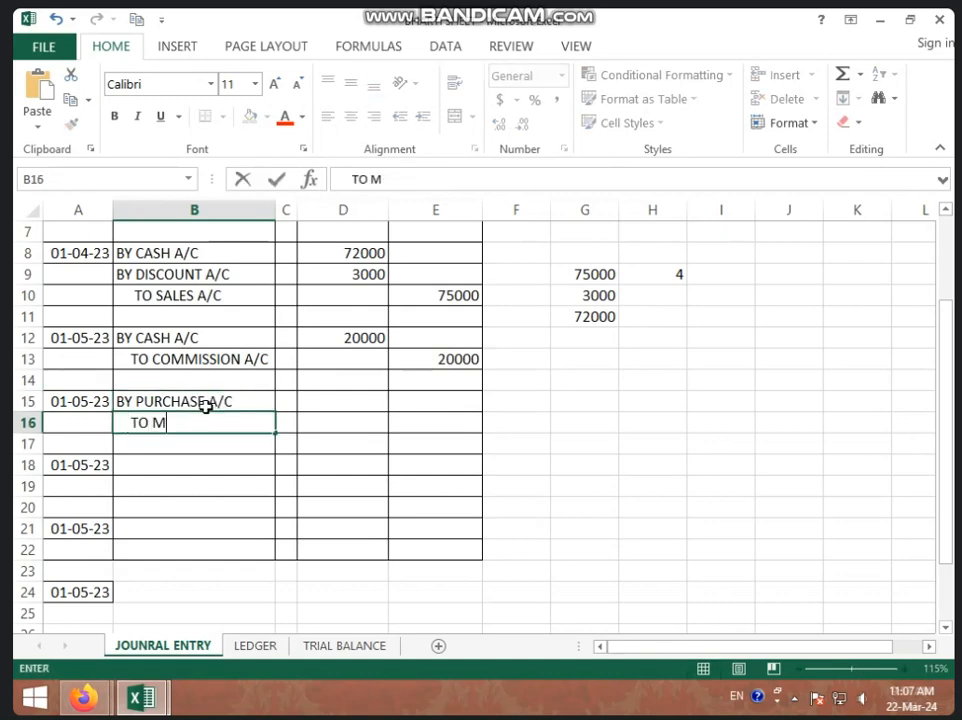
text(HHAN'S A/C)
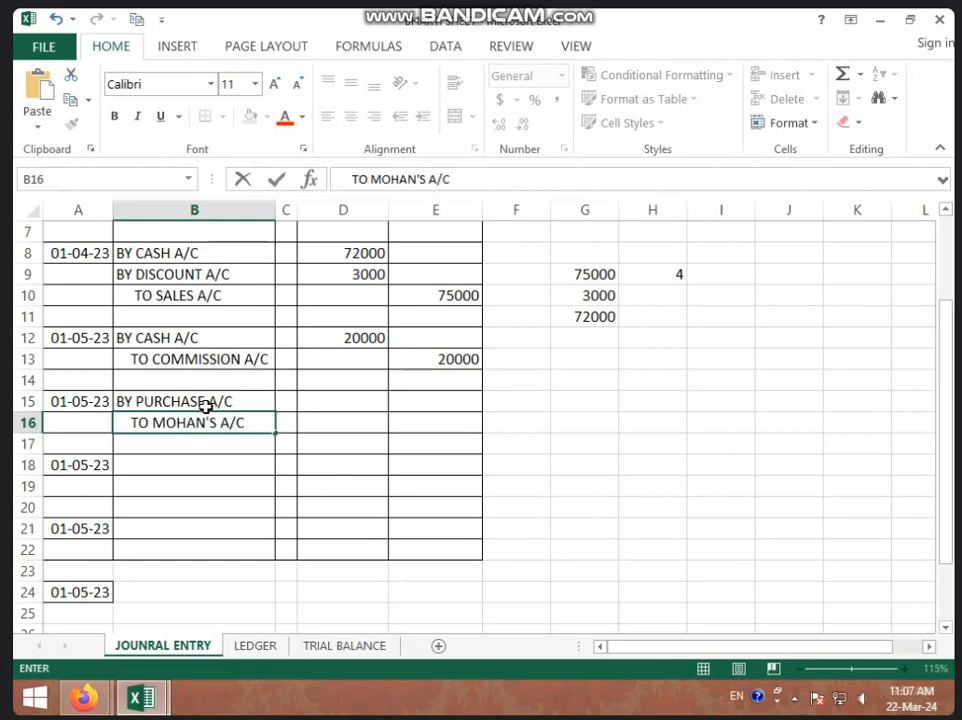
Enter the purchase amount 45000 in G16 and the discount rate 2 in H16.
click(335, 402)
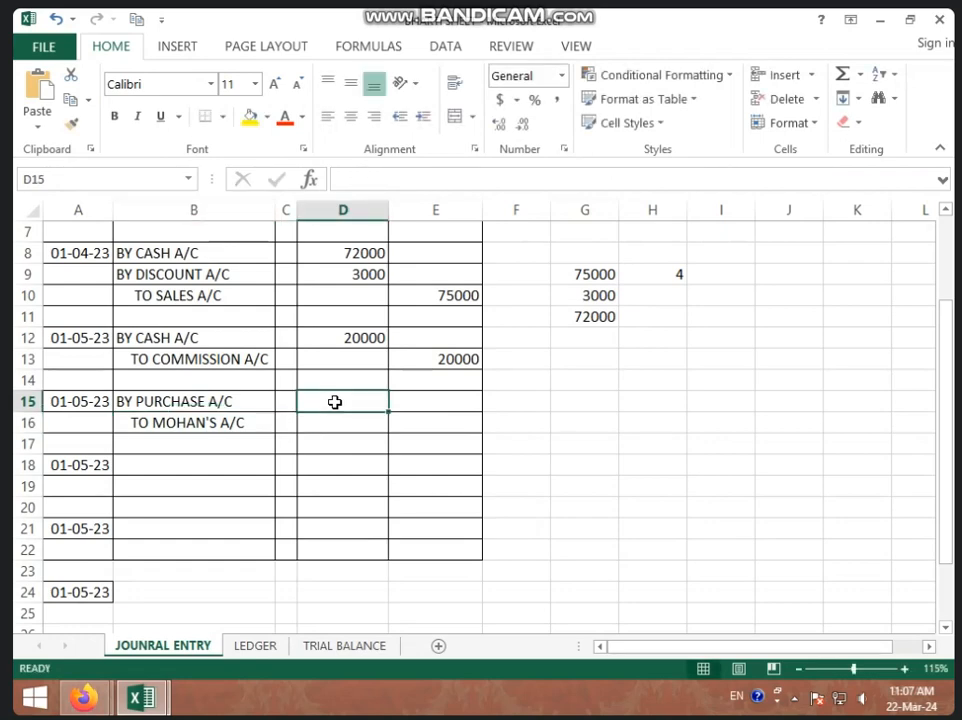
click(573, 419)
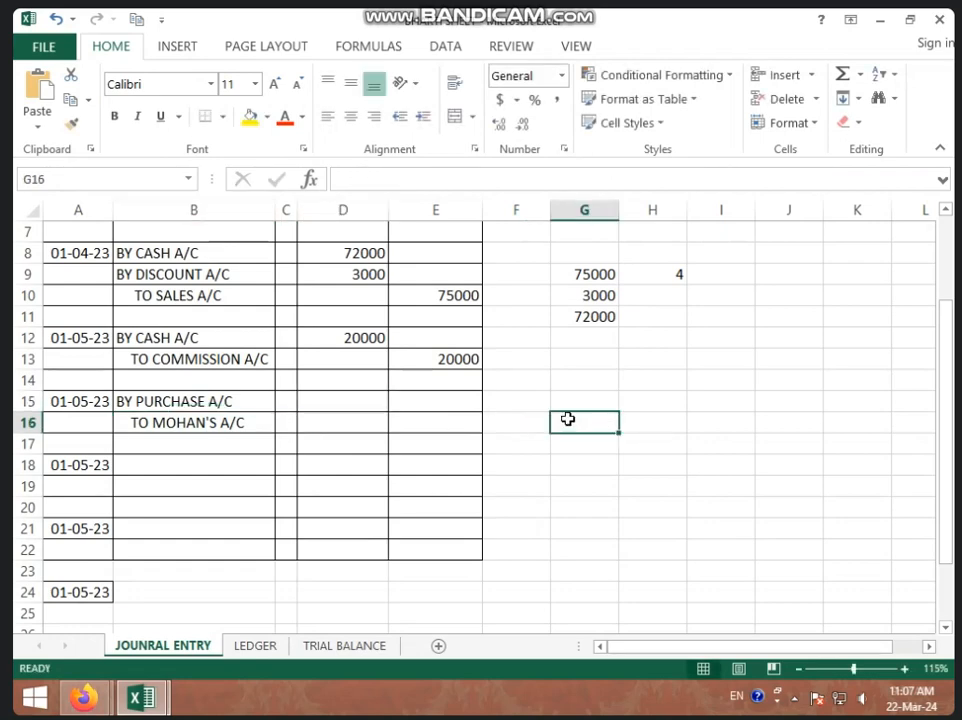
text(45000)
key(Tab)
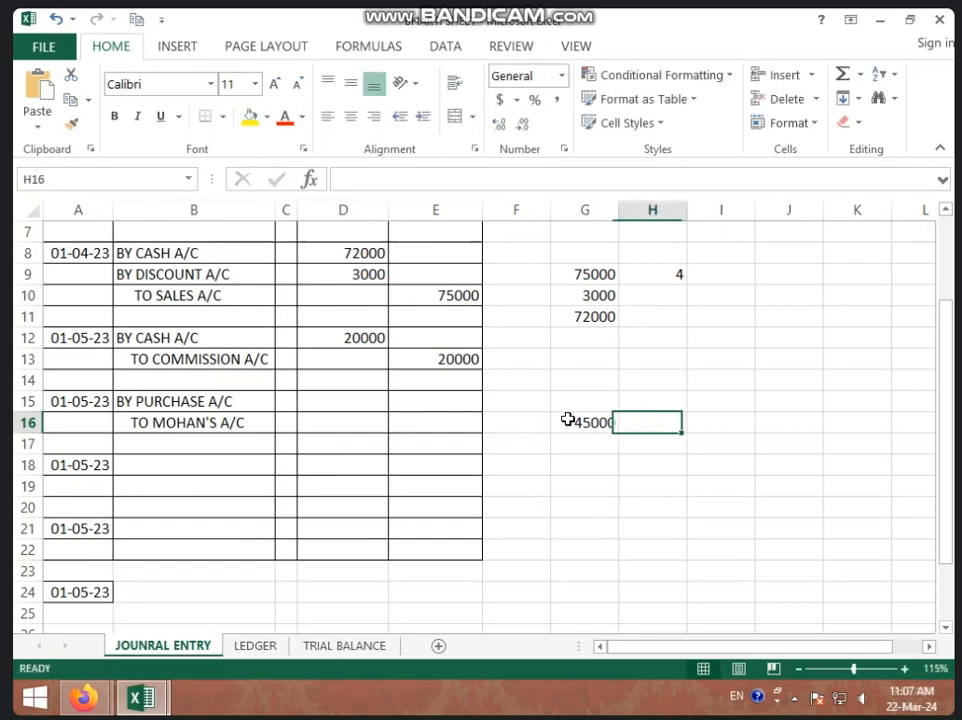
text(2)
Calculate the purchase discount in G17 with the formula =G16*H16/100.
click(588, 441)
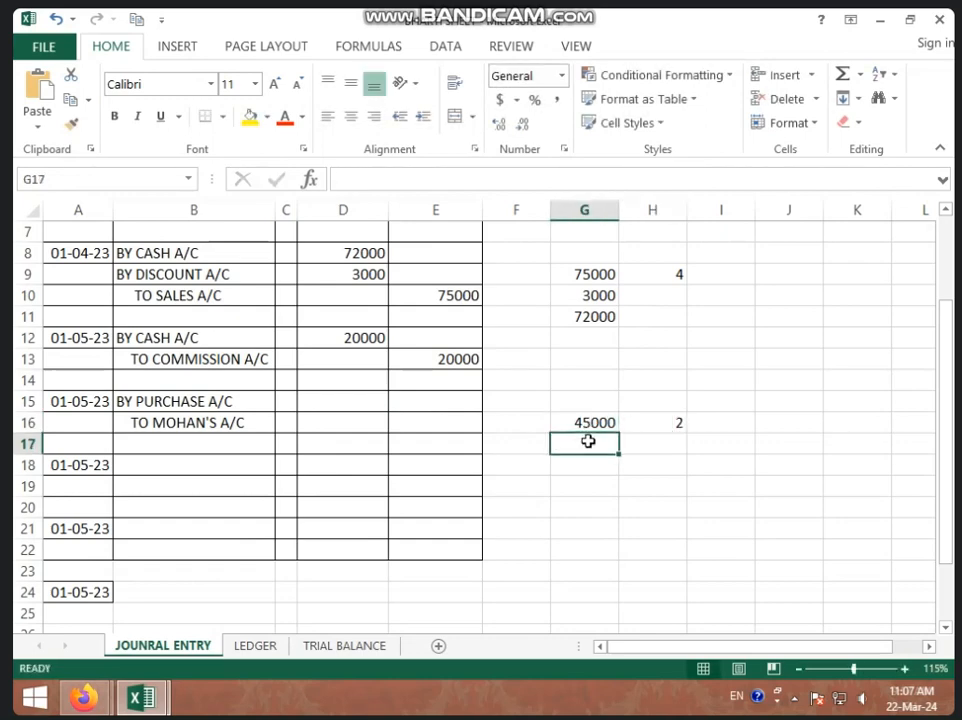
text(=)
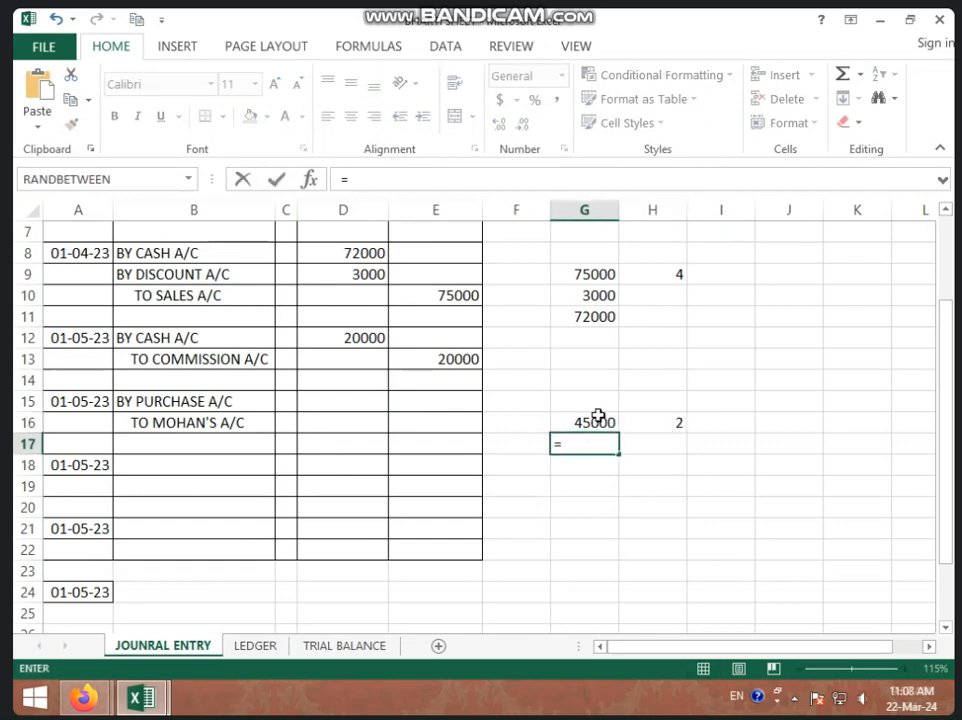
click(598, 416)
text(*)
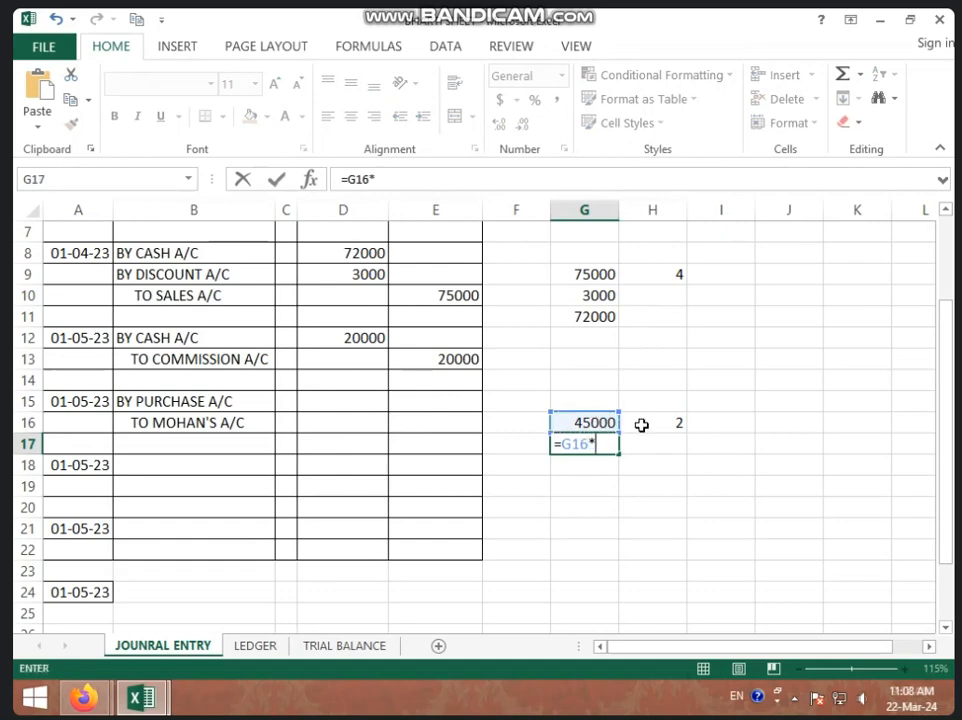
click(651, 425)
text(/)
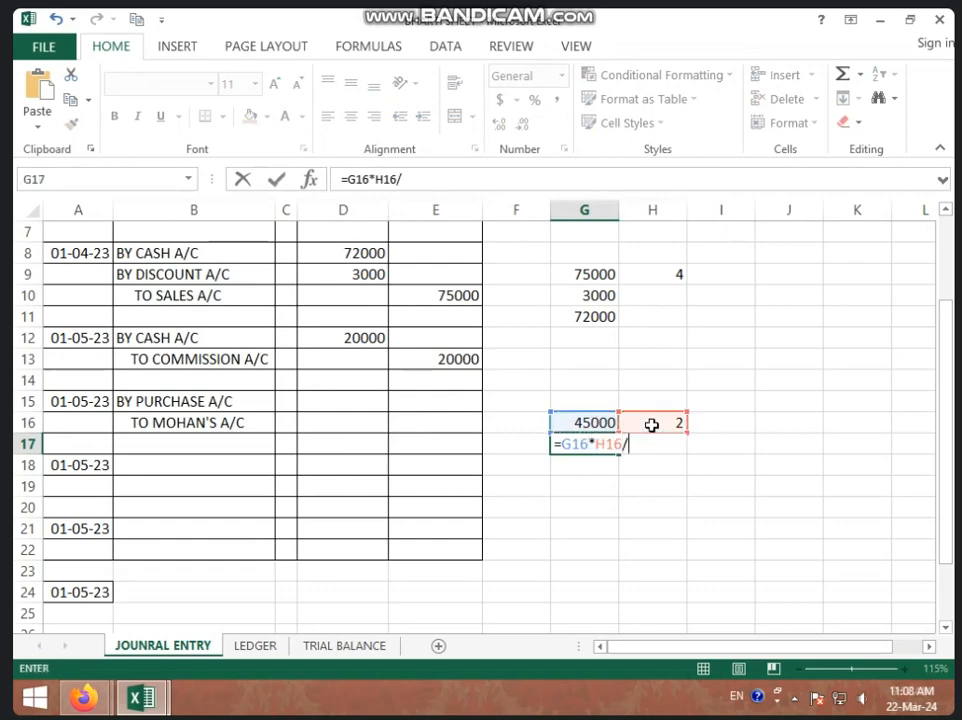
text(100)
key(Return)
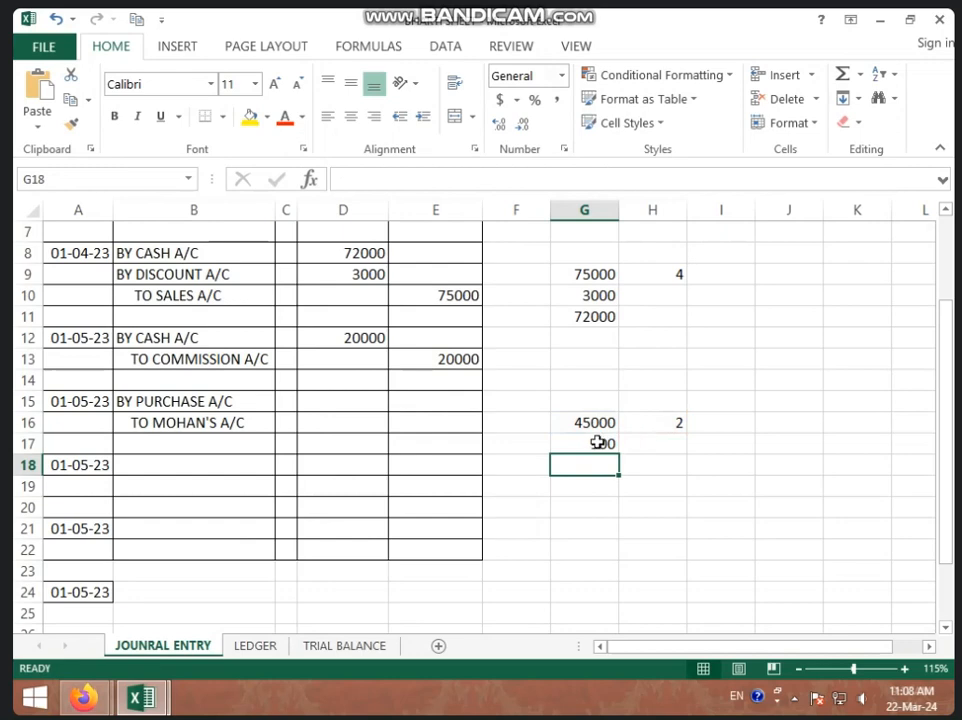
Calculate the net purchase amount in G18 with the formula =G16-G17.
click(601, 442)
click(601, 465)
text(=)
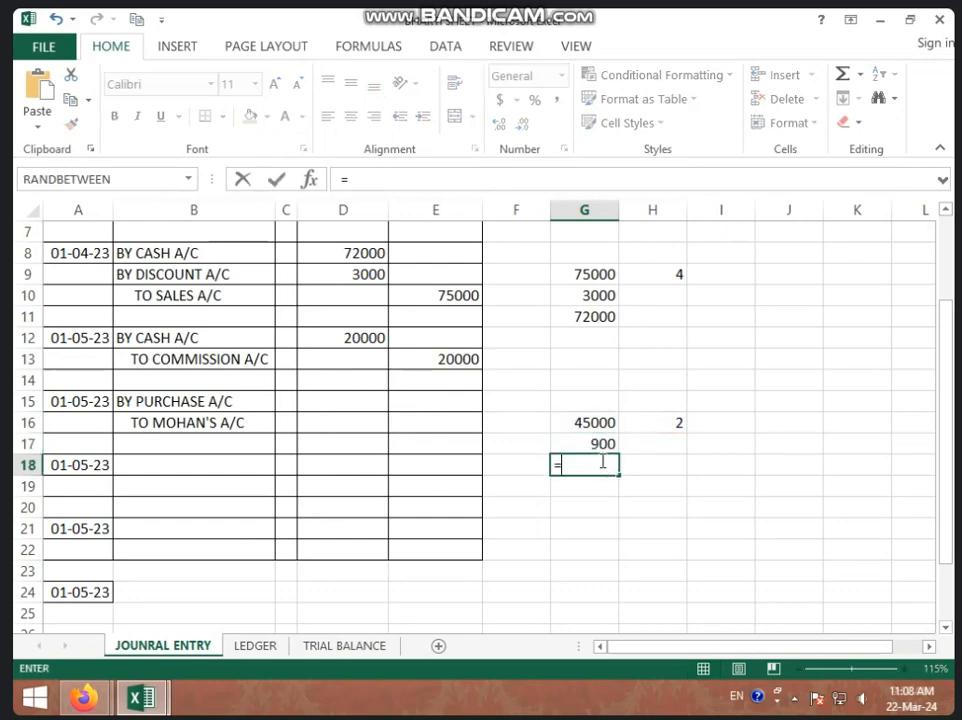
click(592, 421)
text(-)
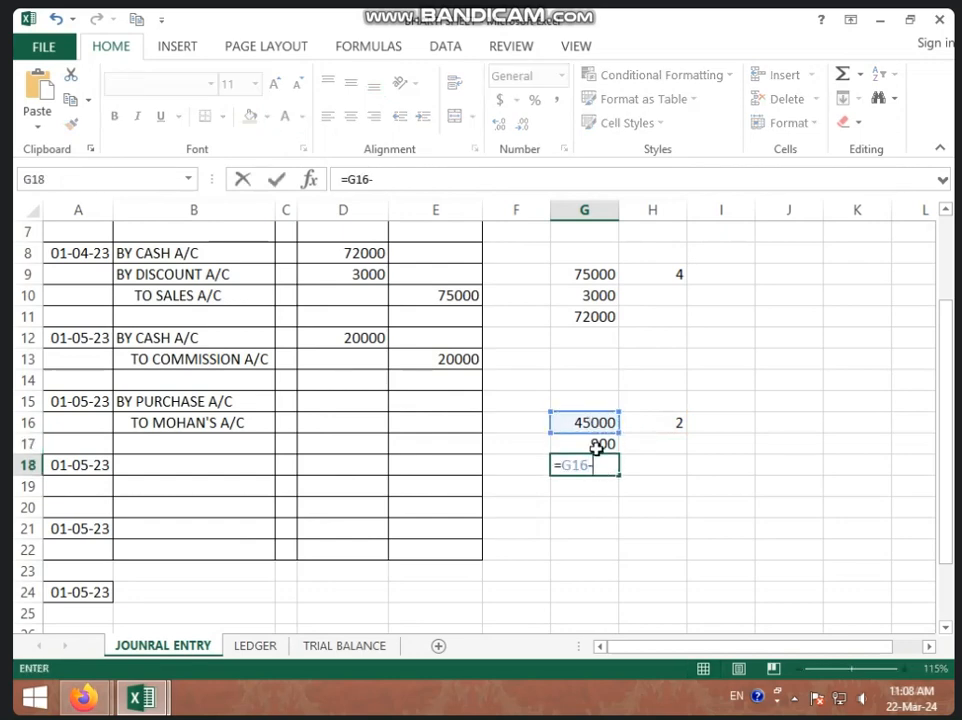
click(597, 445)
key(Return)
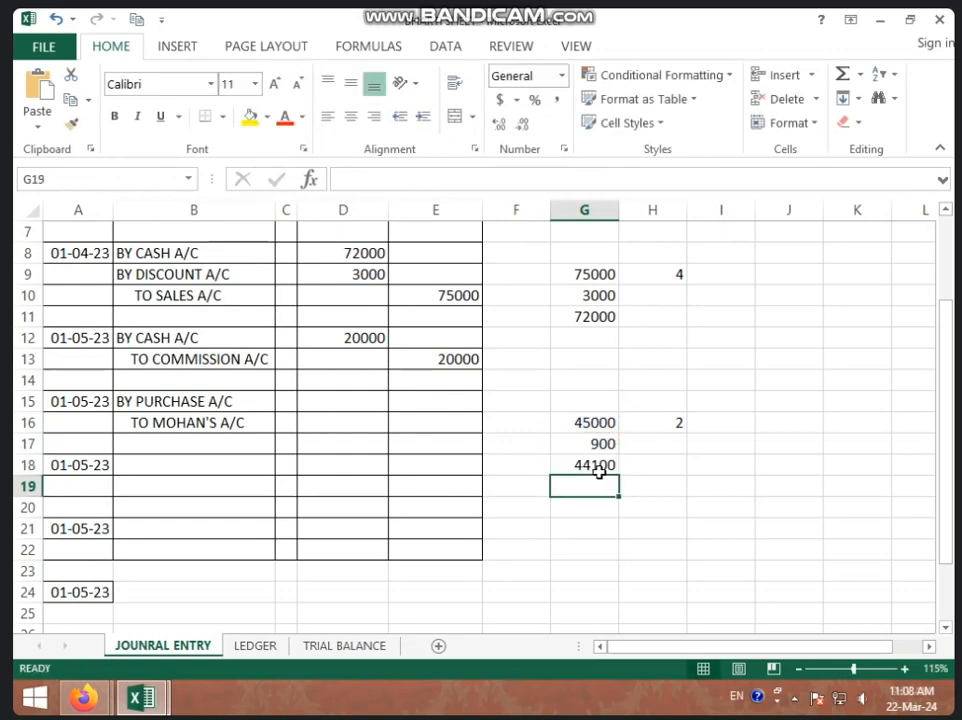
click(599, 466)
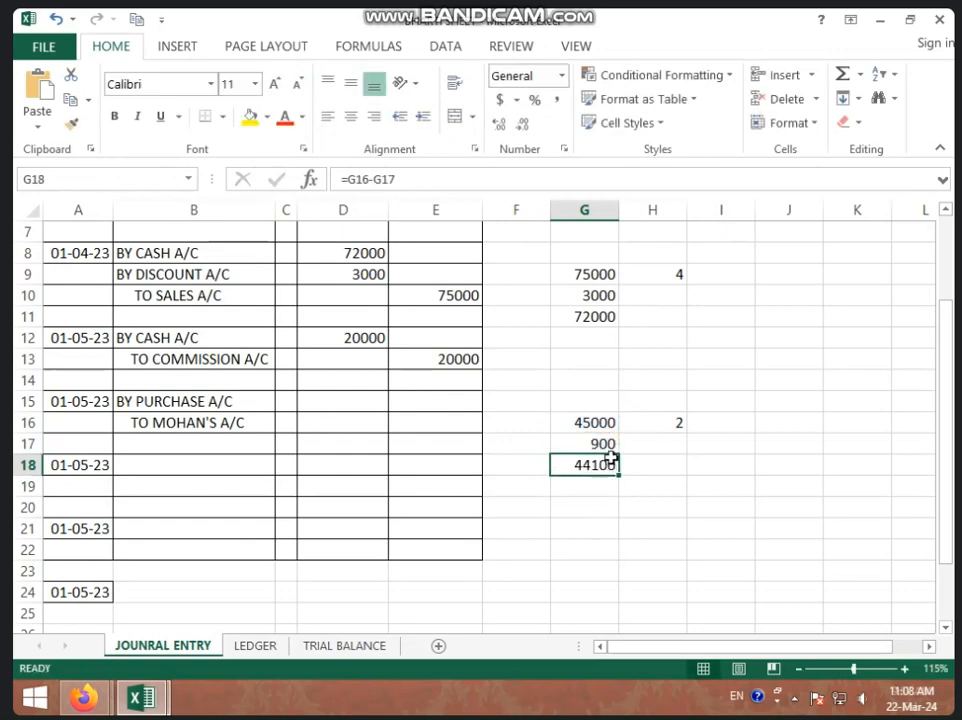
Record the credit purchase's amounts: 44100 debit in D15 and 44100 credit in E16.
click(349, 402)
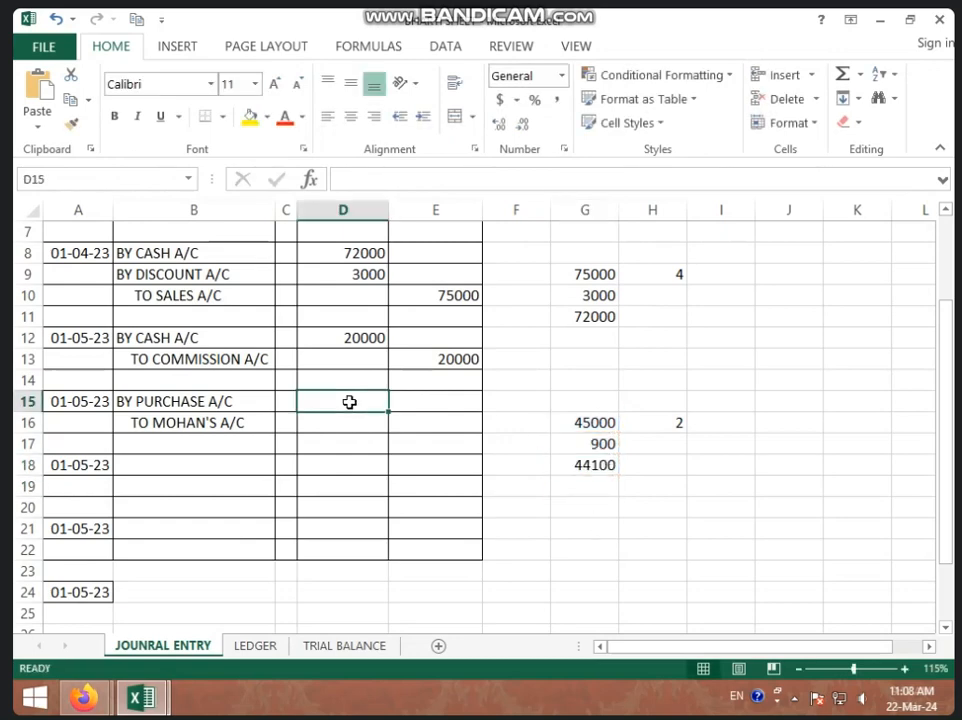
text(44100)
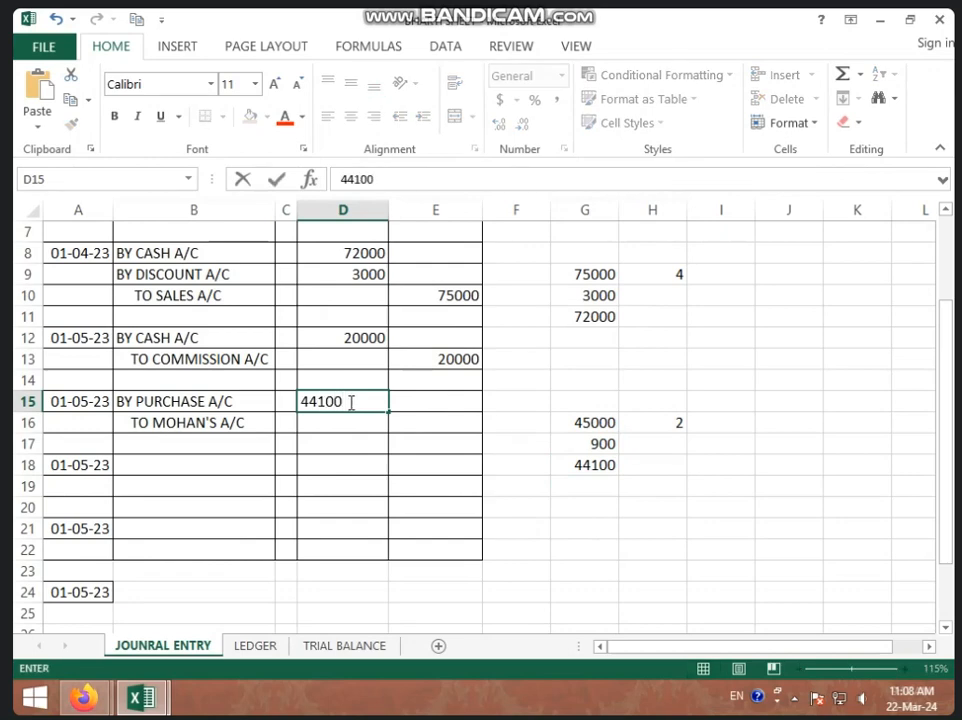
click(460, 422)
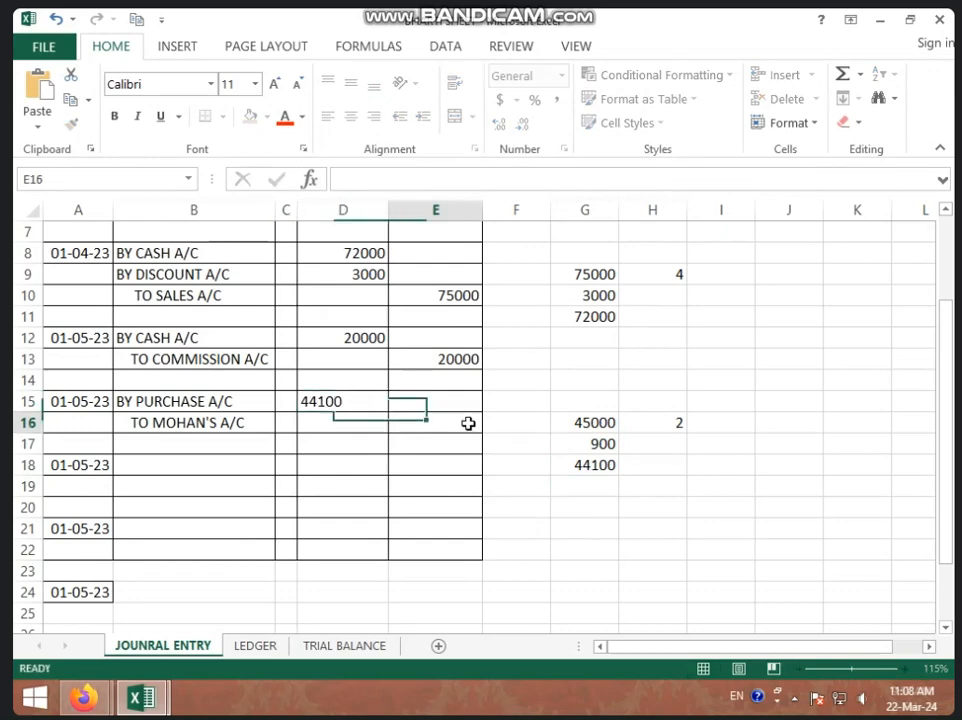
text(44100)
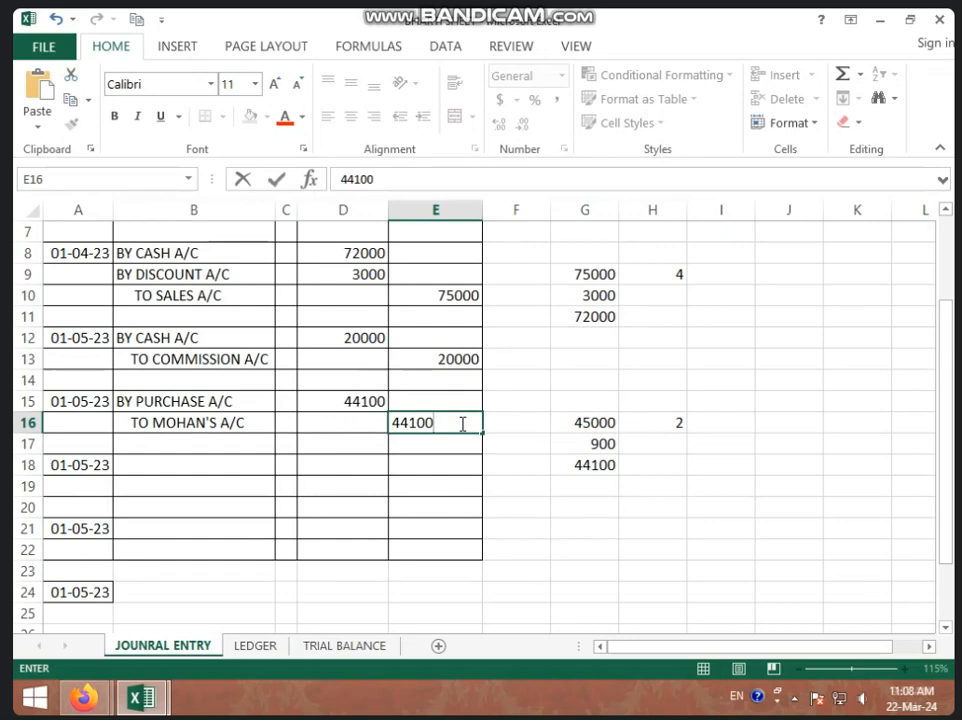
Enter BY WAGES A/C in B18, BY SALARY A/C in B19 and an indented TO CASH A/C in B20.
click(245, 463)
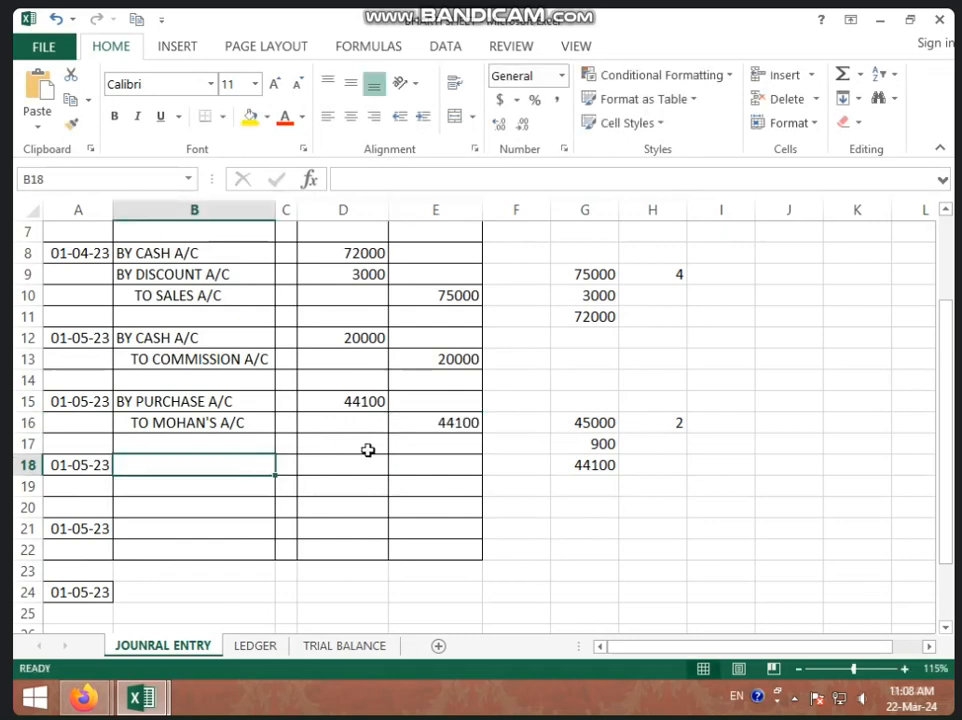
scroll(340, 447, down, 1)
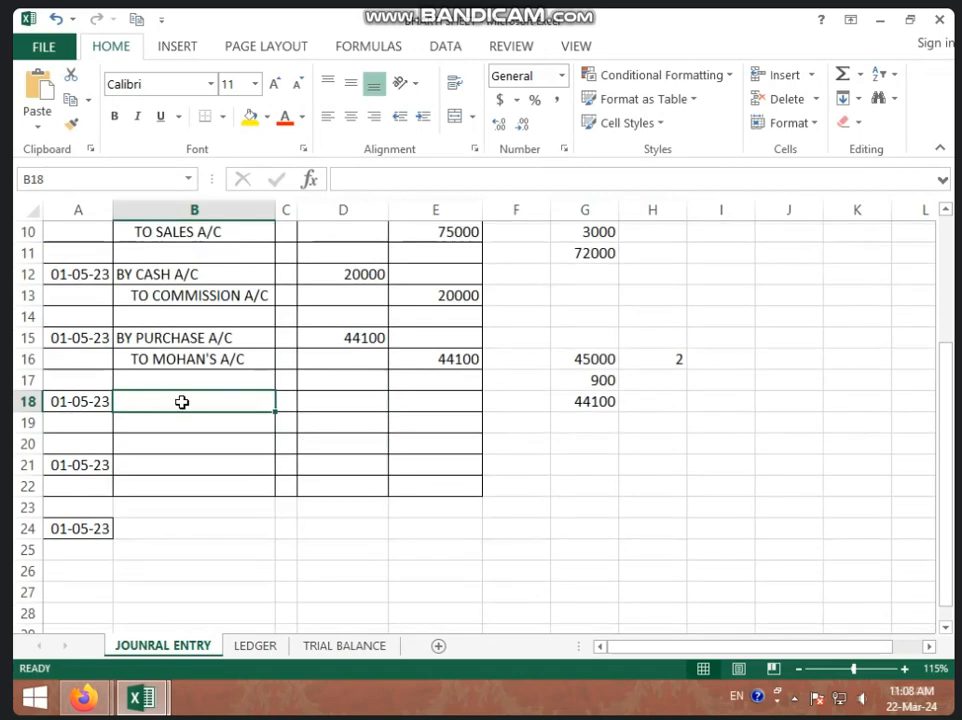
text(BY WAGES A/C)
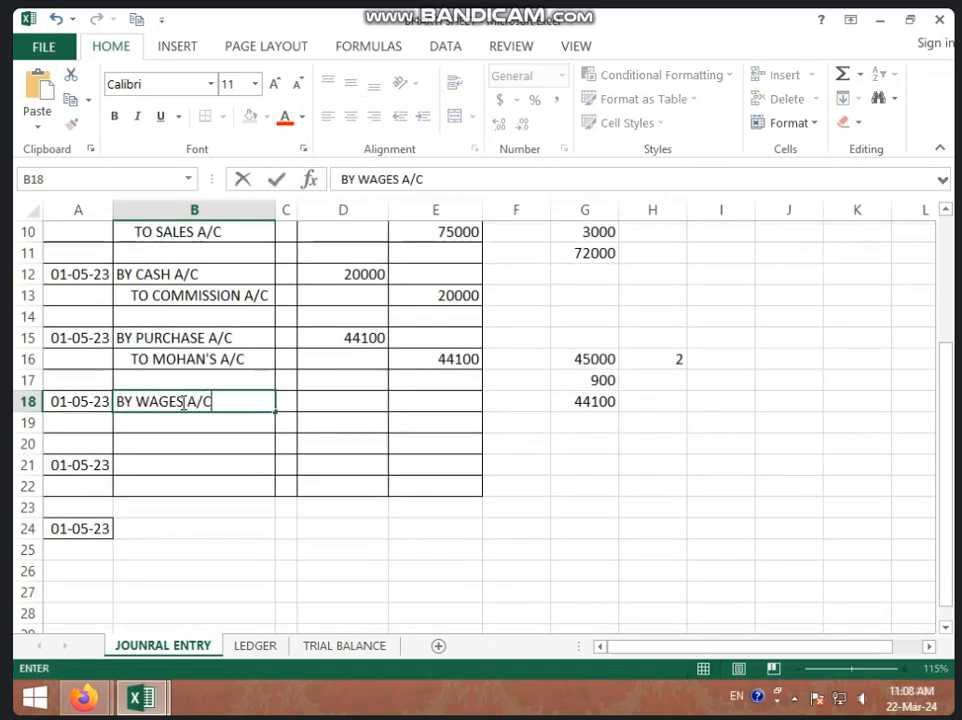
key(Return)
text(BY S)
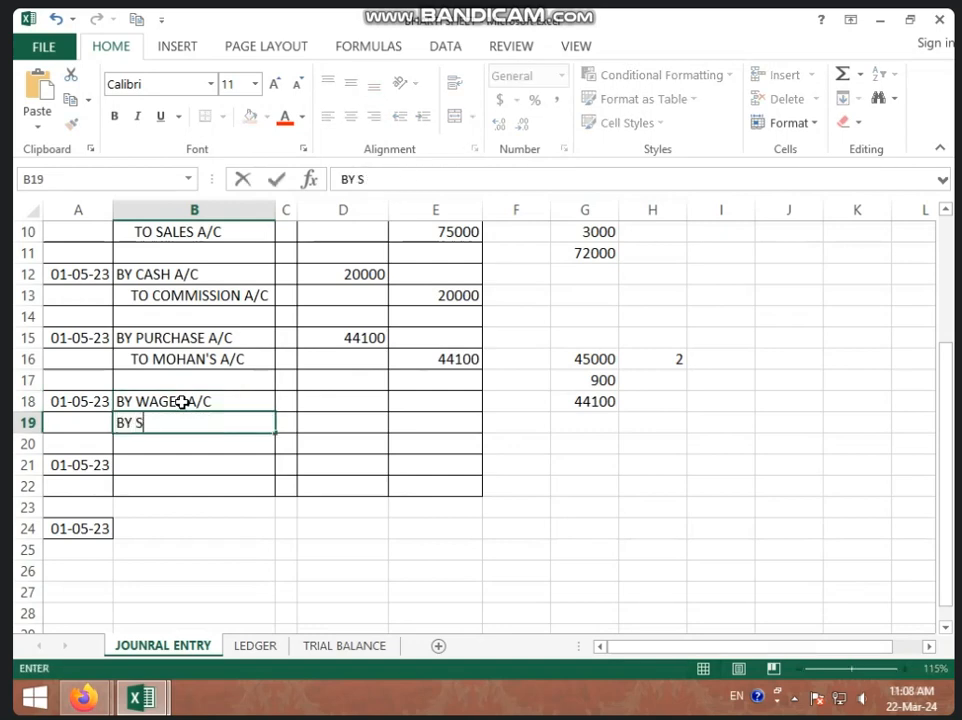
text(ALARY A/C)
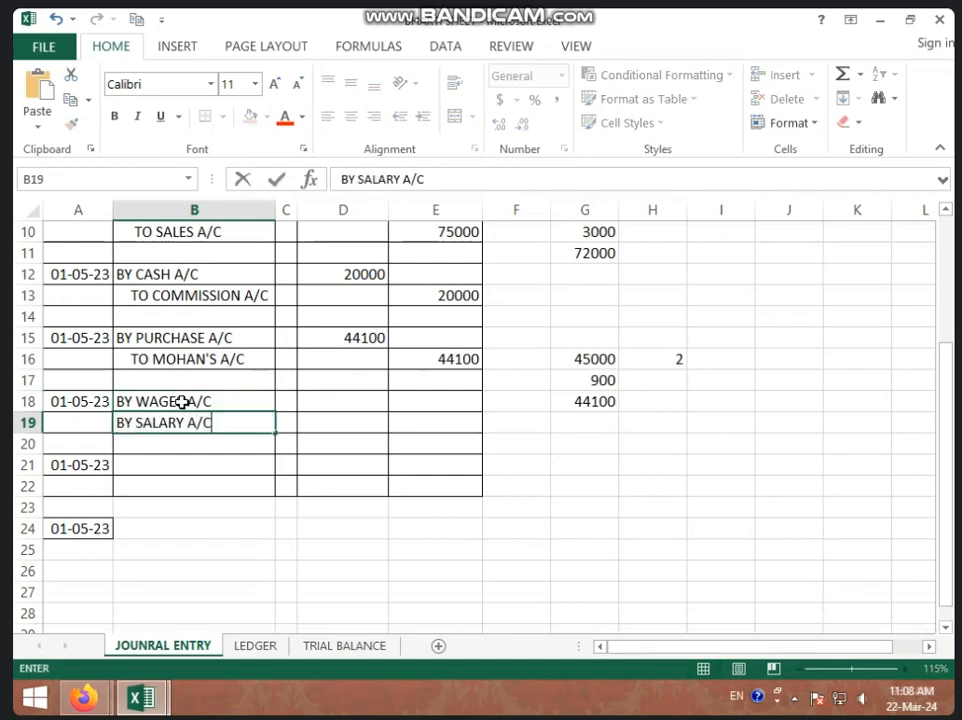
key(Return)
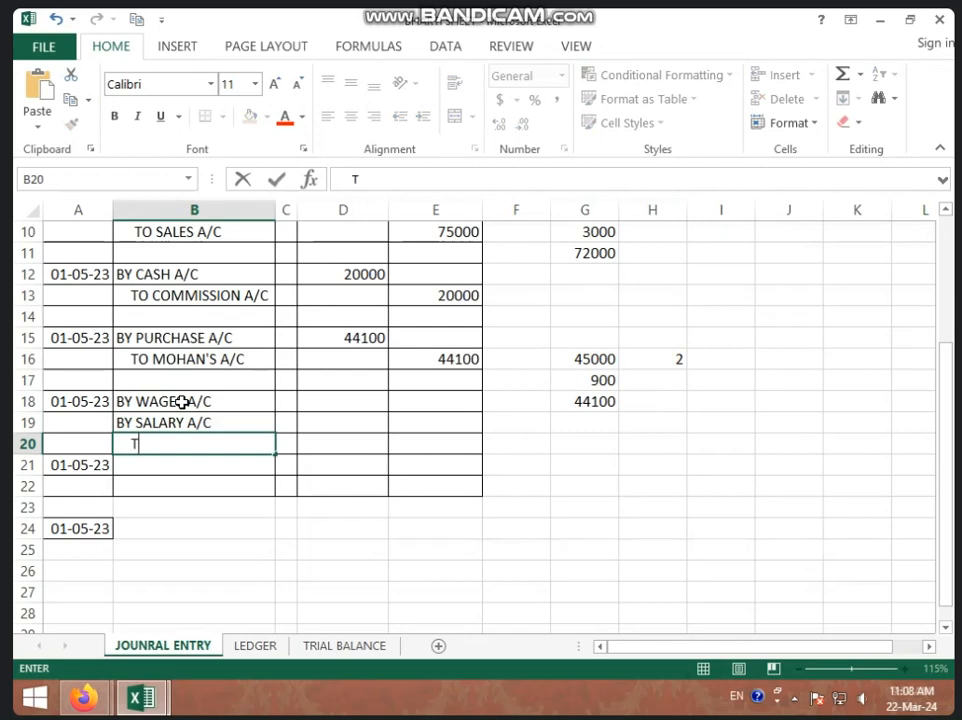
text(TO CASH A/C)
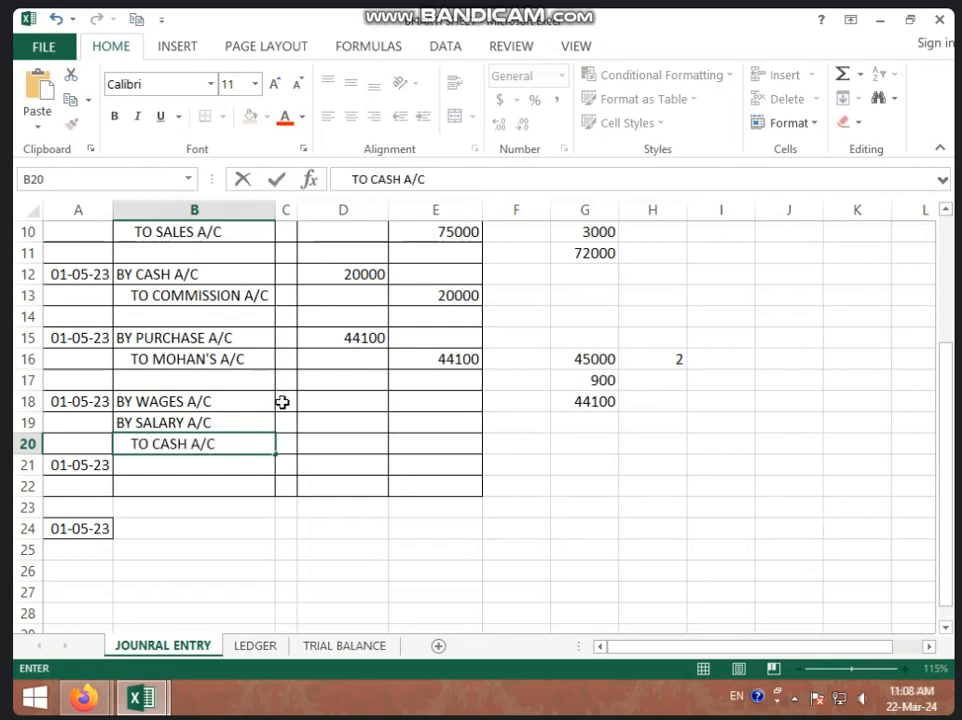
Record the wages and salary entry's amounts: debits of 10000 in D18 and 15000 in D19, and a 25000 credit in E20.
click(337, 400)
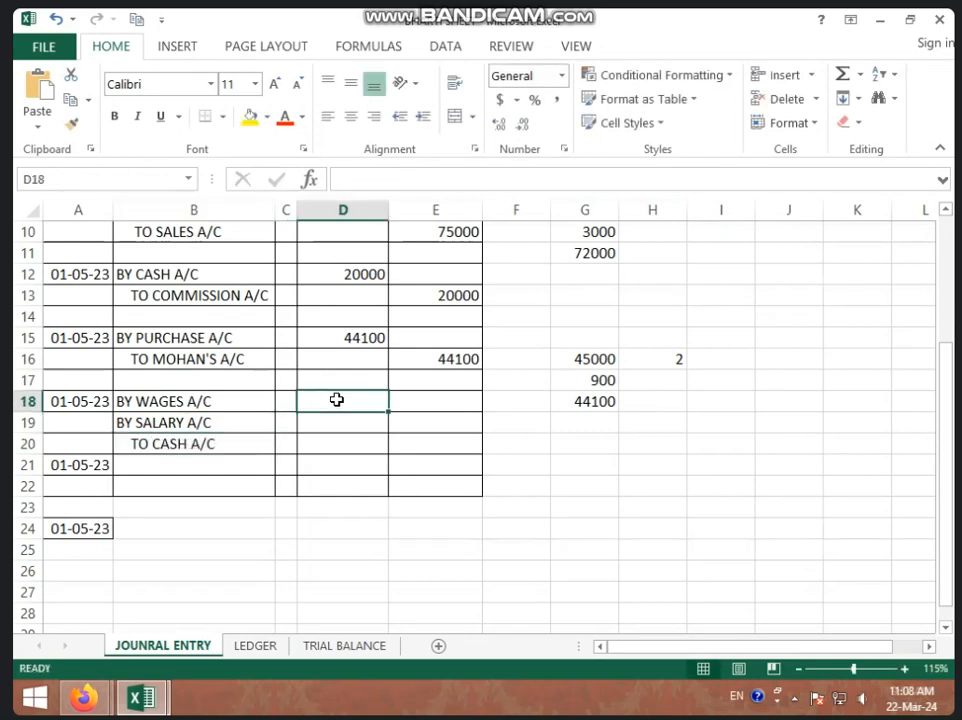
text(10000)
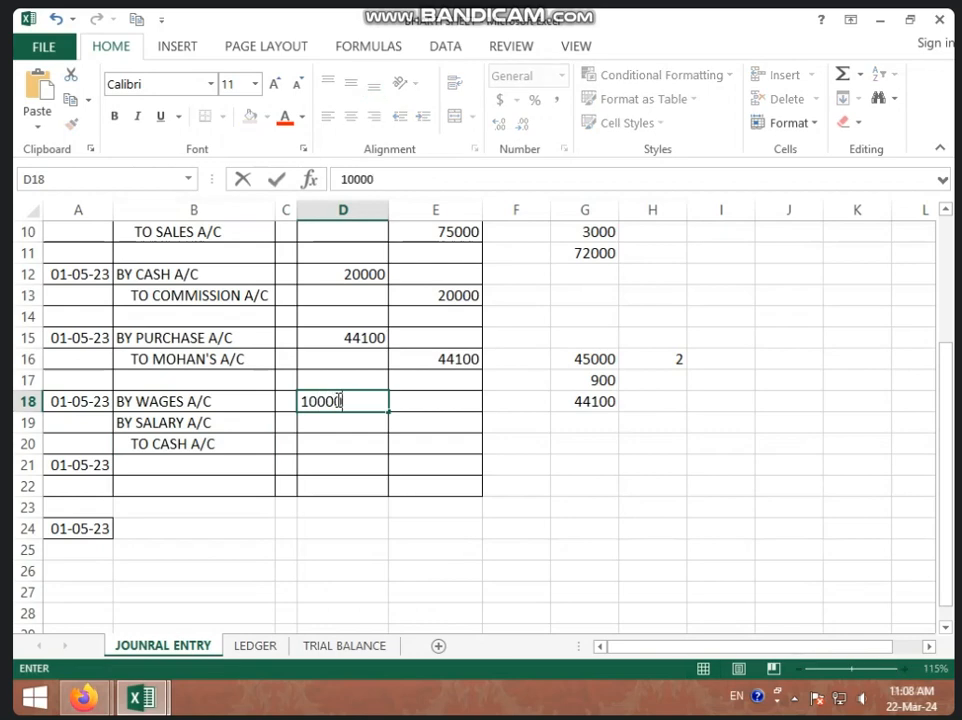
key(Return)
text(15000)
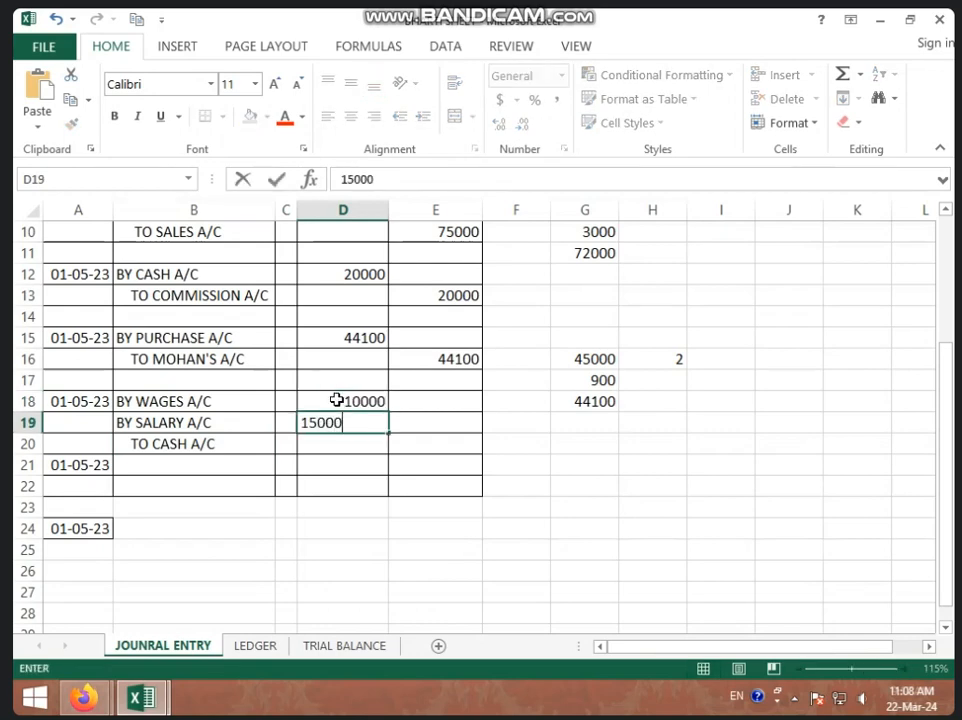
click(405, 444)
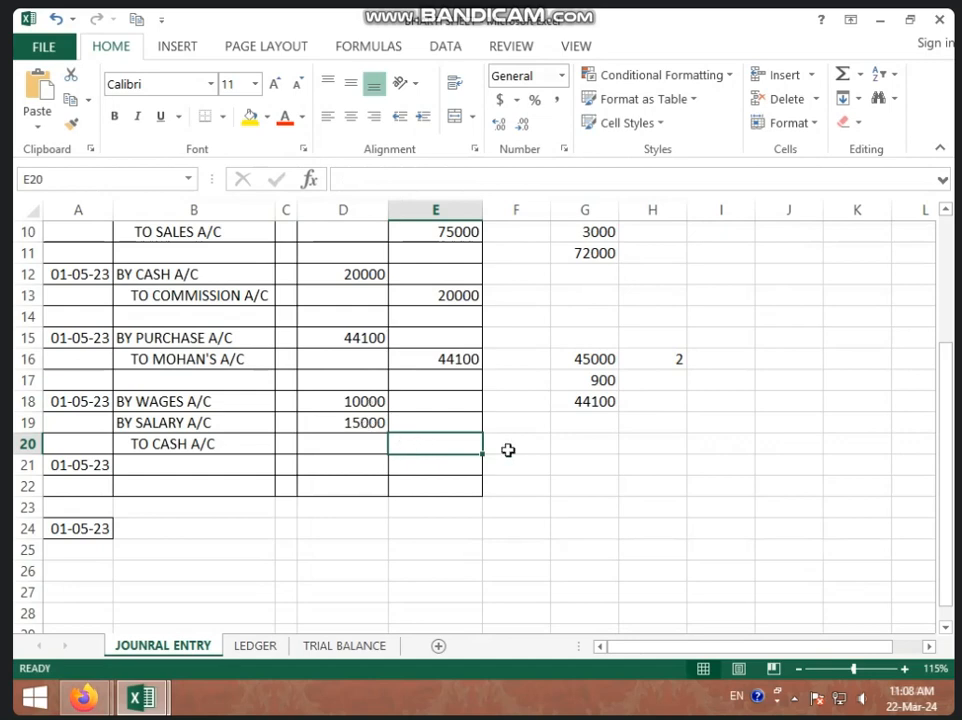
text(25000)
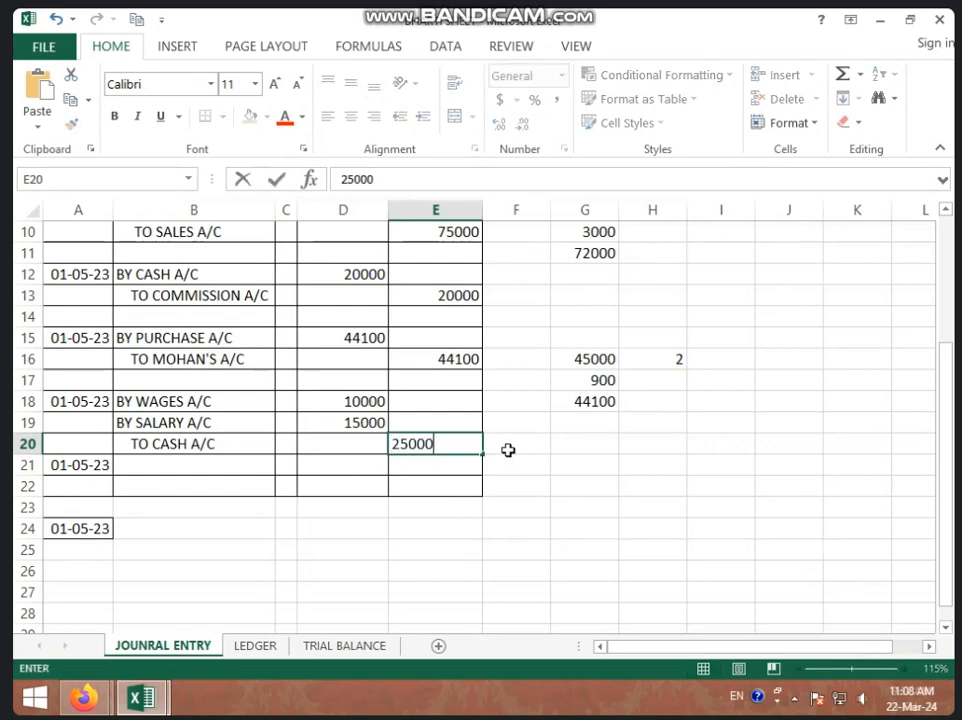
Insert a blank row above row 21, and enter BY BANK A/C in B22 with an indented TO SALES A/C in B23.
right_click(29, 465)
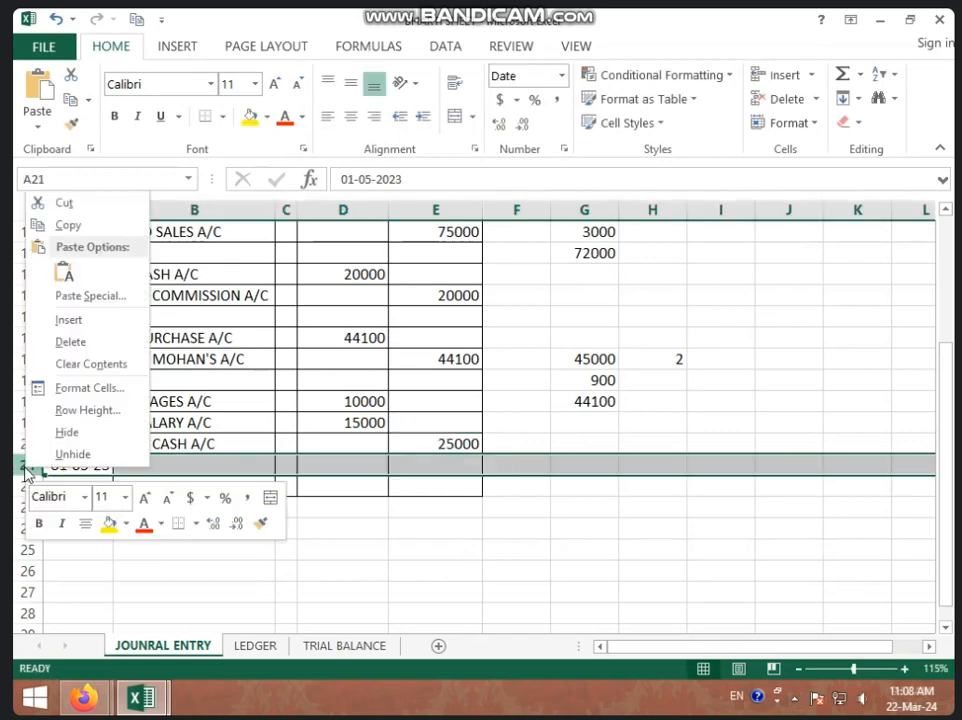
click(70, 320)
click(141, 487)
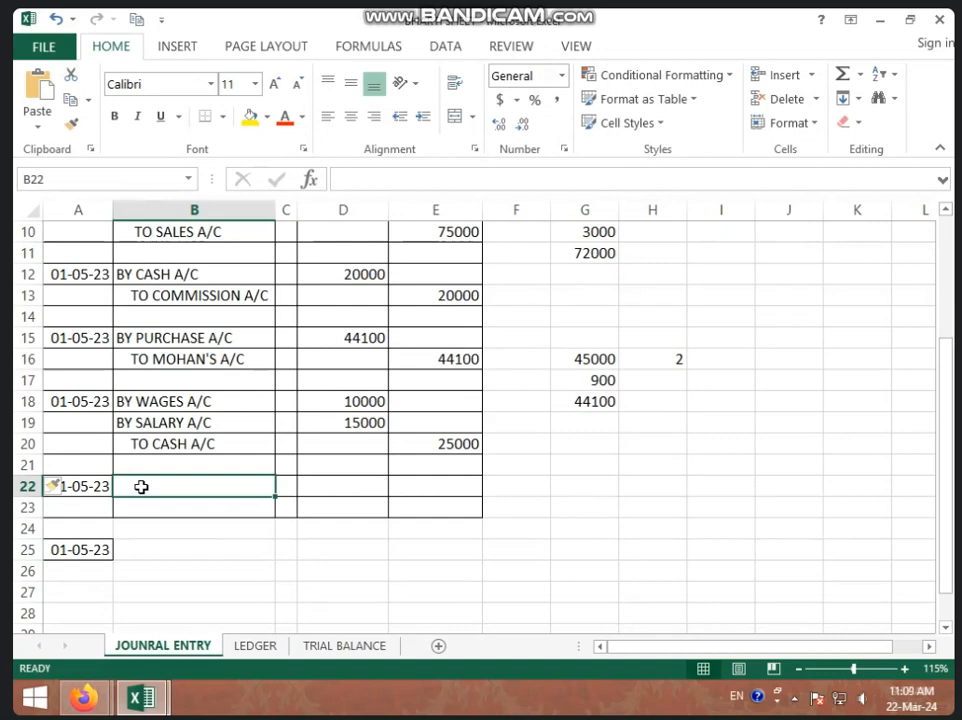
scroll(200, 487, down, 1)
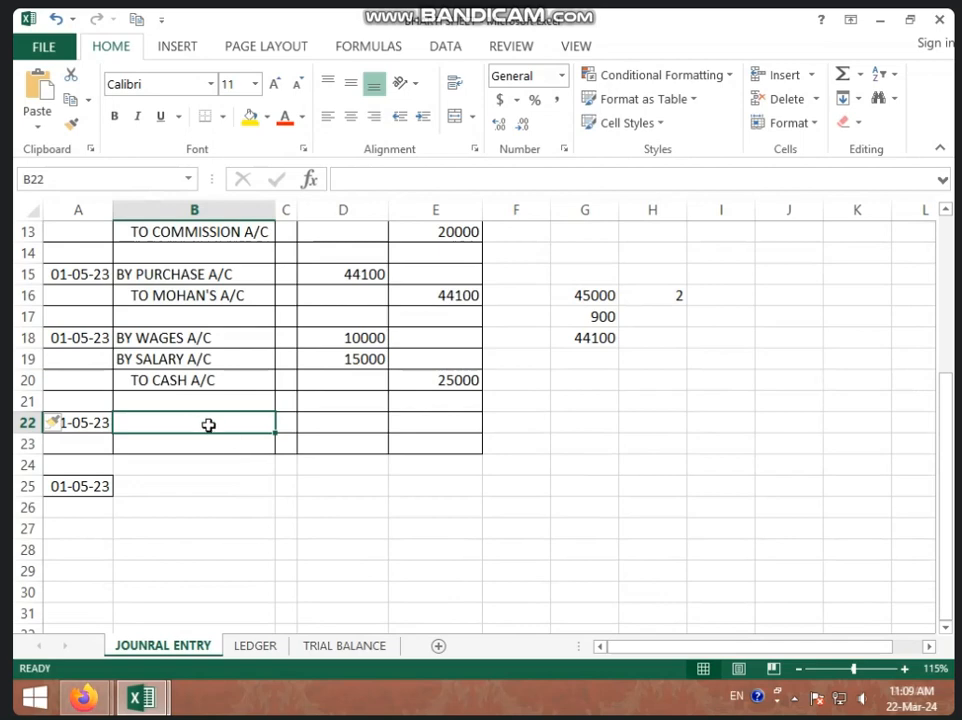
text(BY BANK A/C)
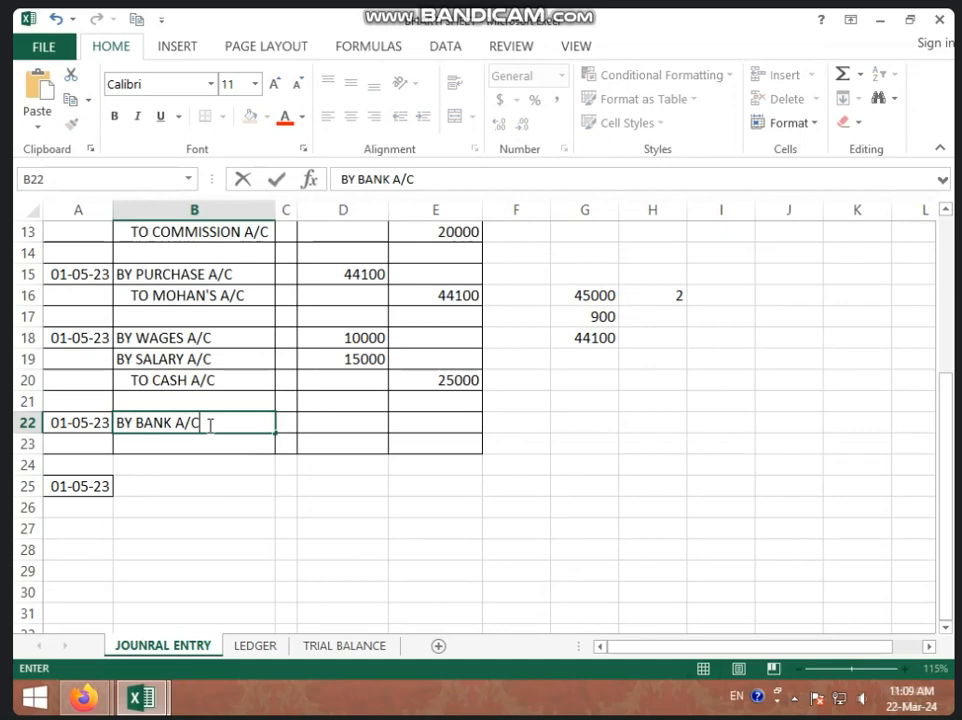
key(Return)
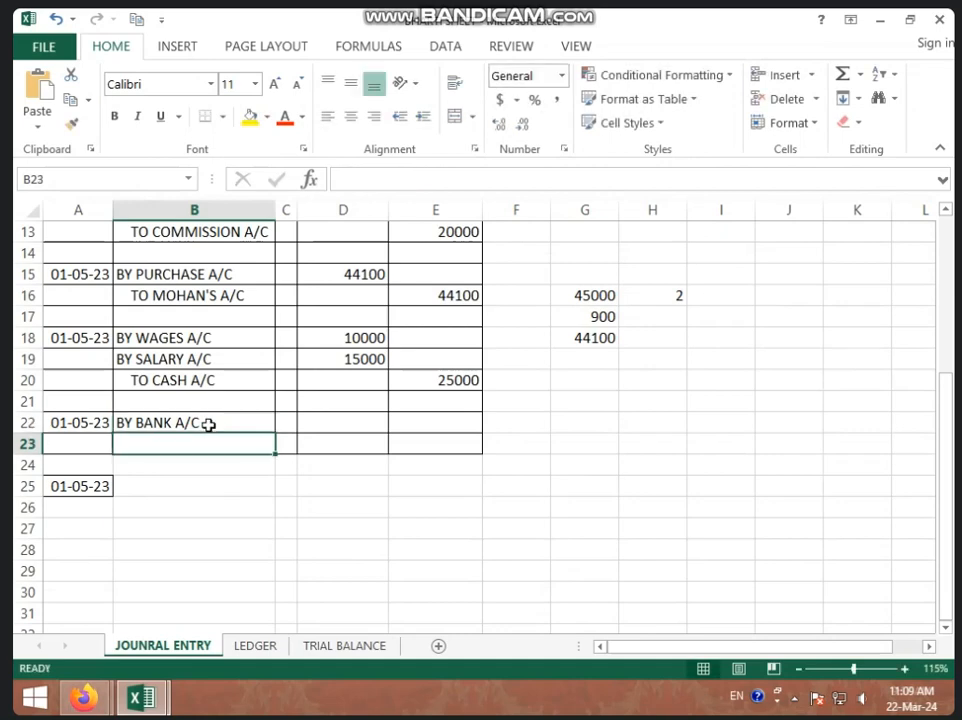
text(TO SALES A/C)
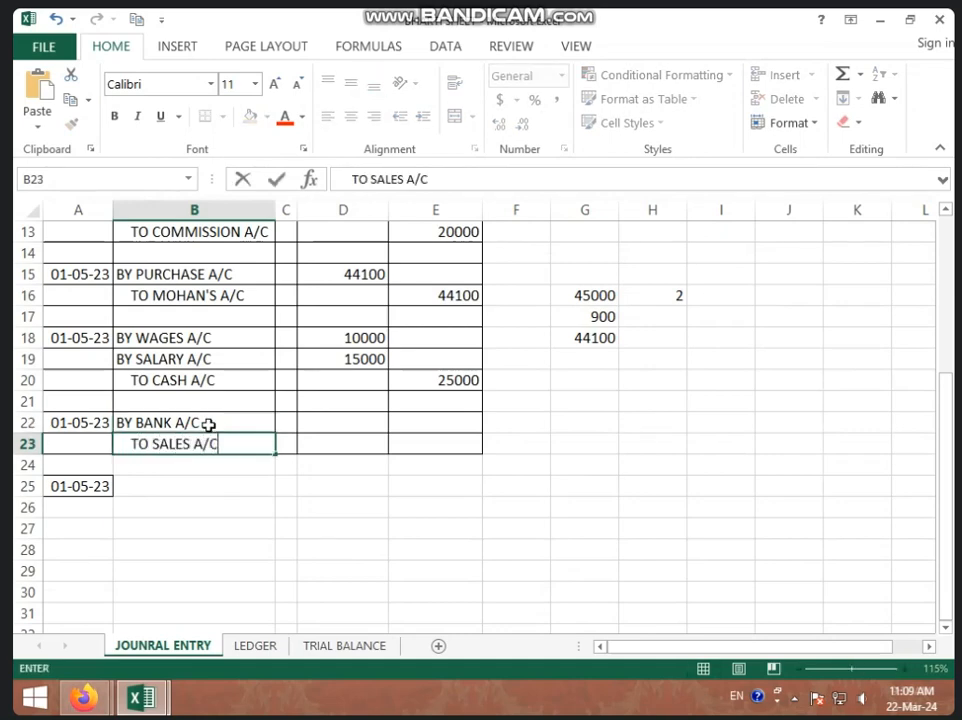
Record the bank sales entry's amounts: 50000 debit in D22 and 50000 credit in E23.
click(340, 428)
text(50000)
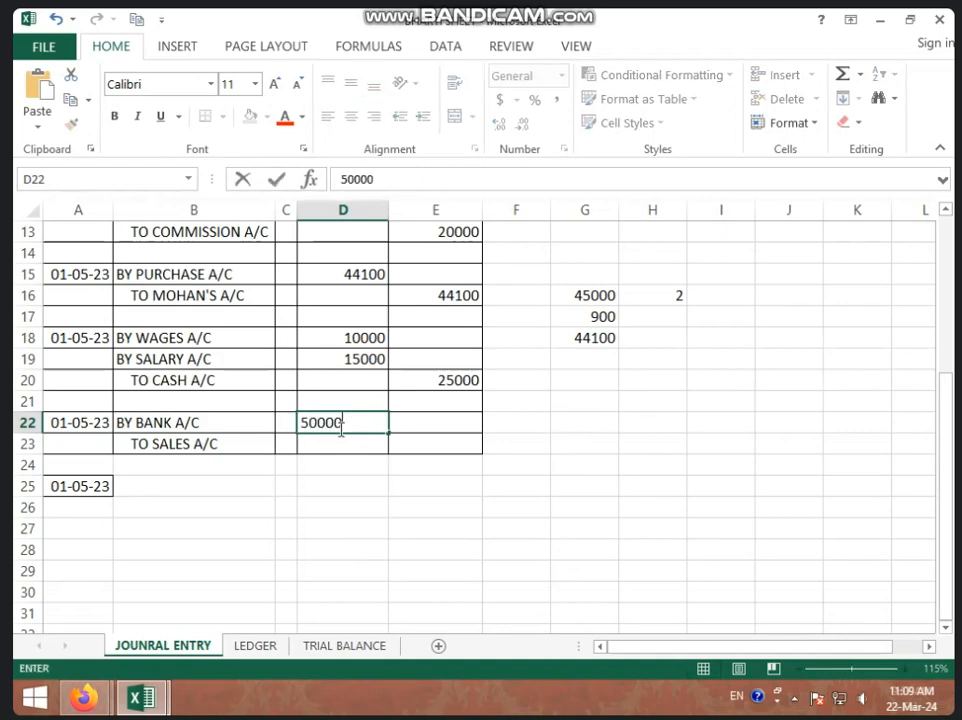
key(Return)
key(Right)
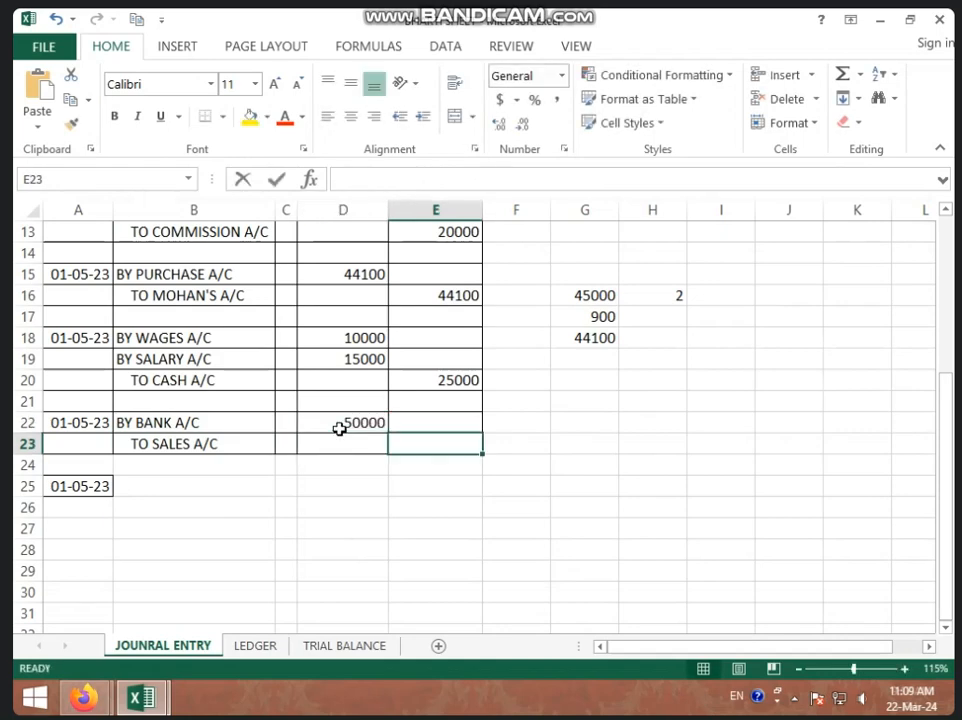
text(50000)
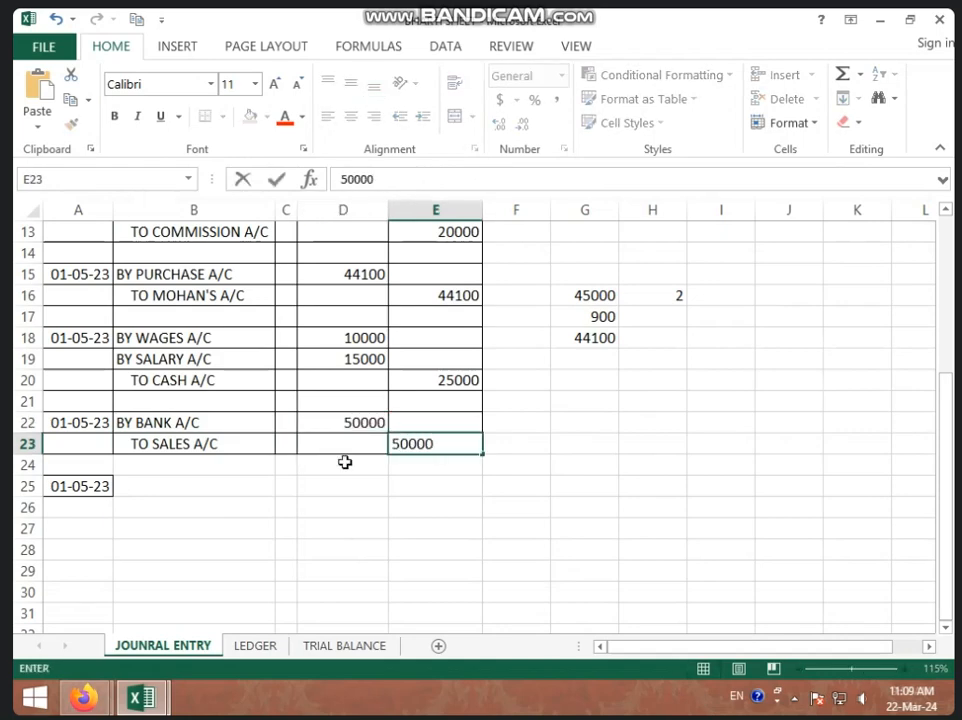
click(344, 472)
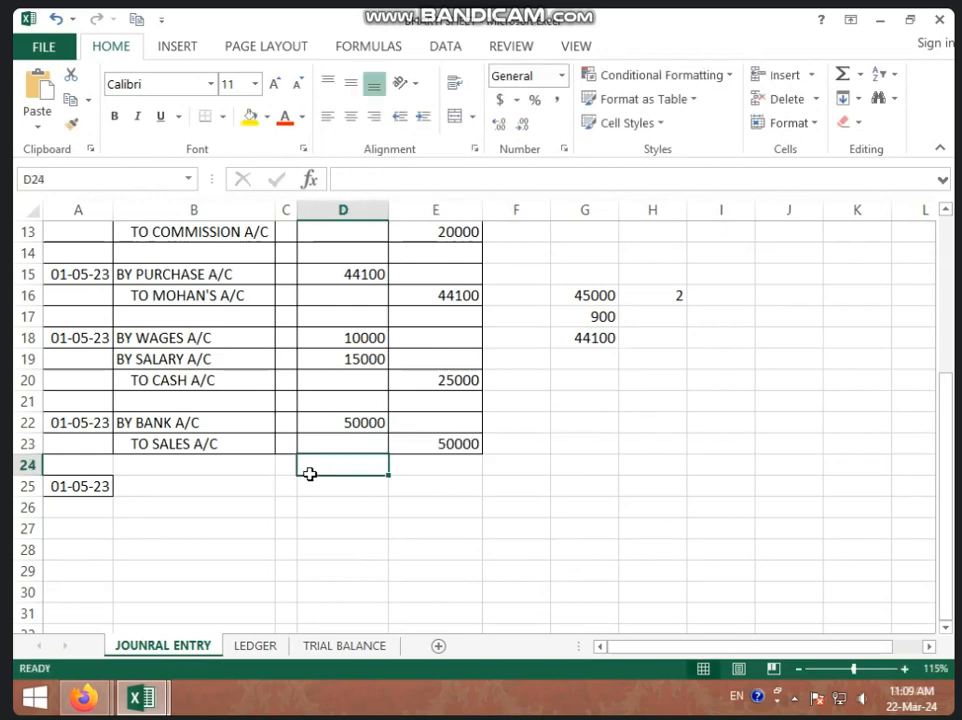
Enter BY BANK A/C in B25 and an indented TO CASH A/C in B26.
click(232, 484)
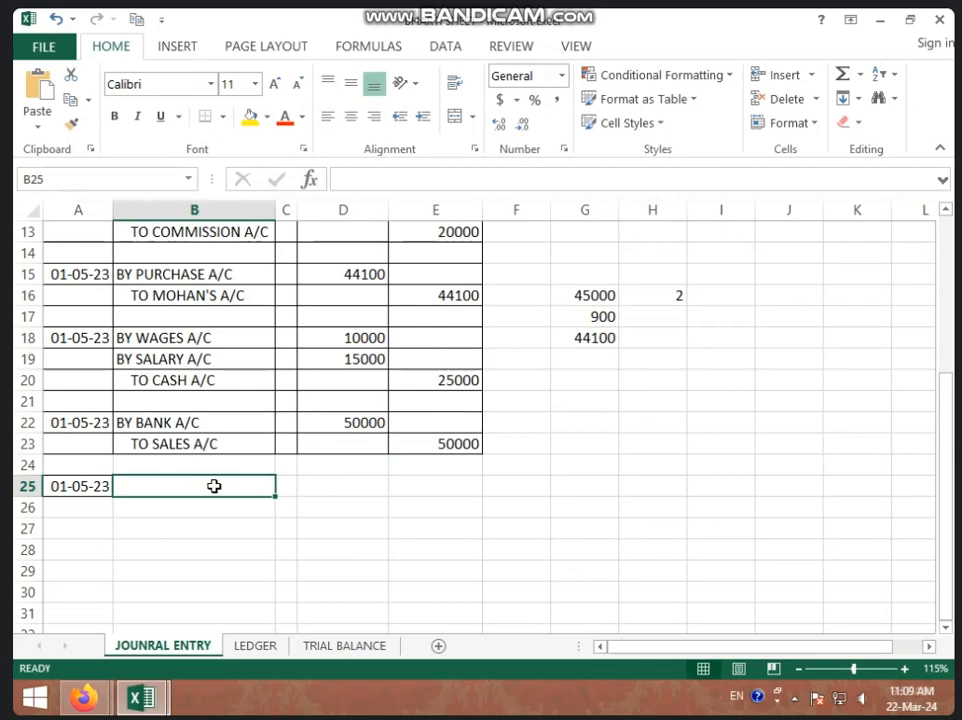
text(BY BA)
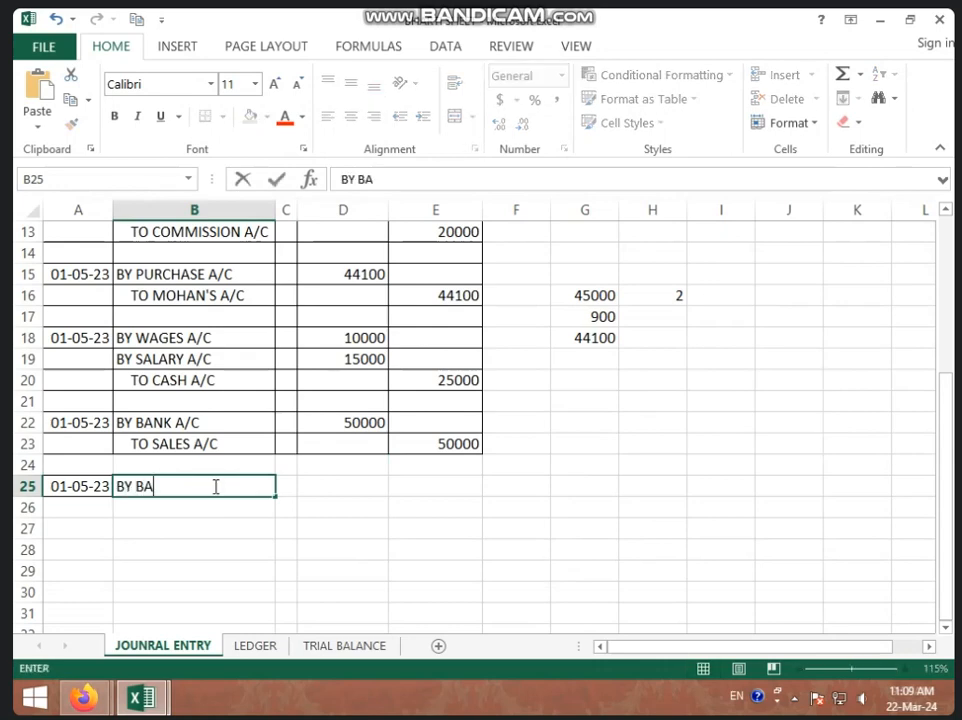
text(NK A/C)
key(Return)
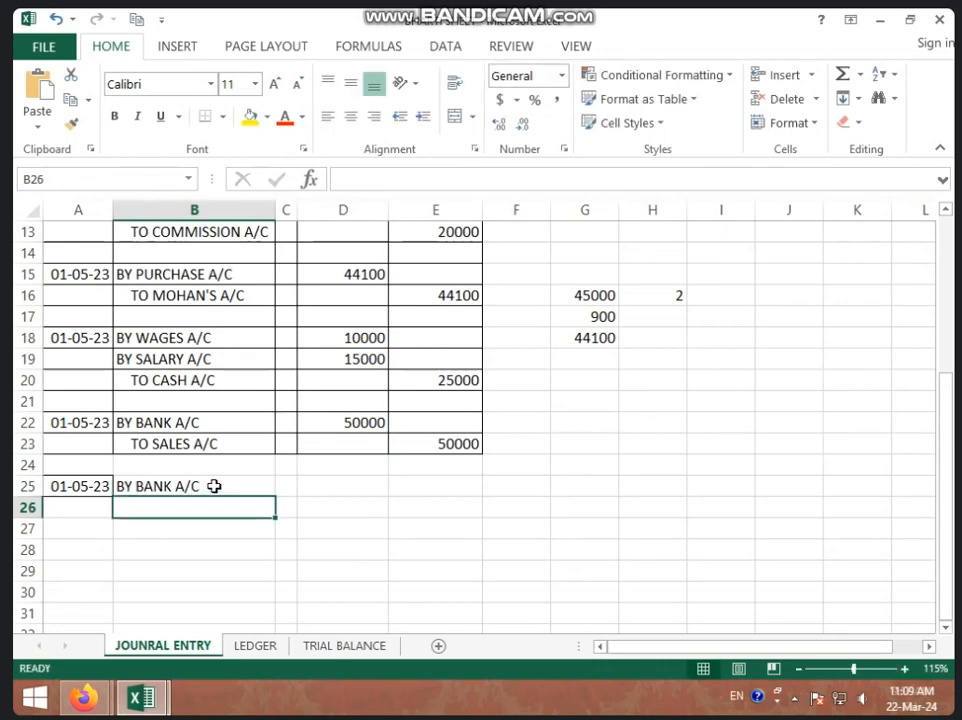
text(TO CASH)
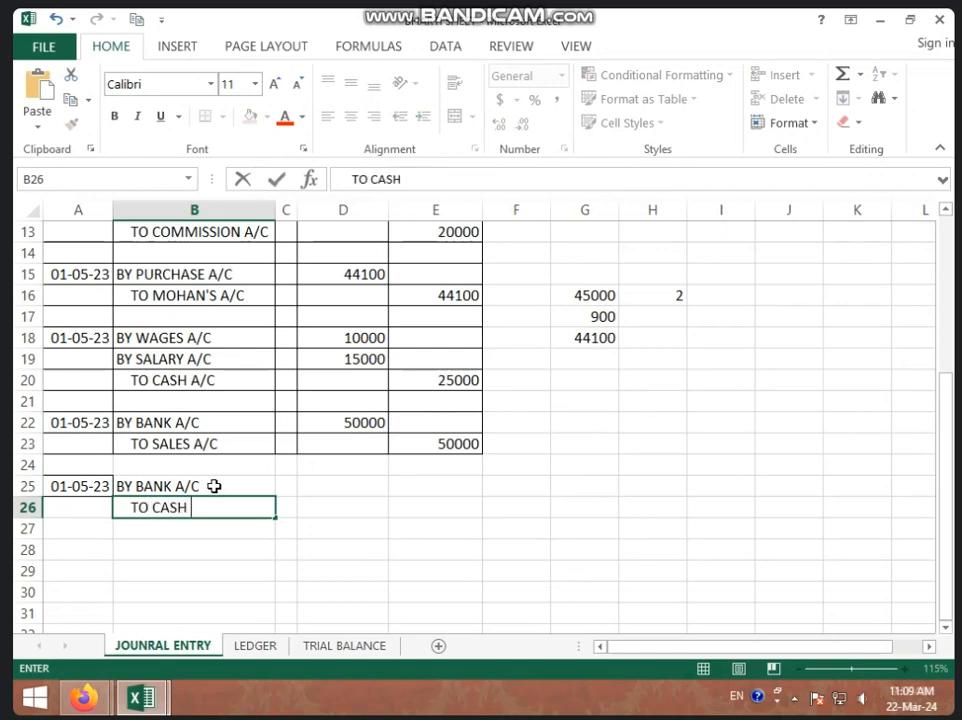
text( A/C)
Record the cash deposit entry's amounts: 20000 debit in D25 and 20000 credit in E26.
click(347, 485)
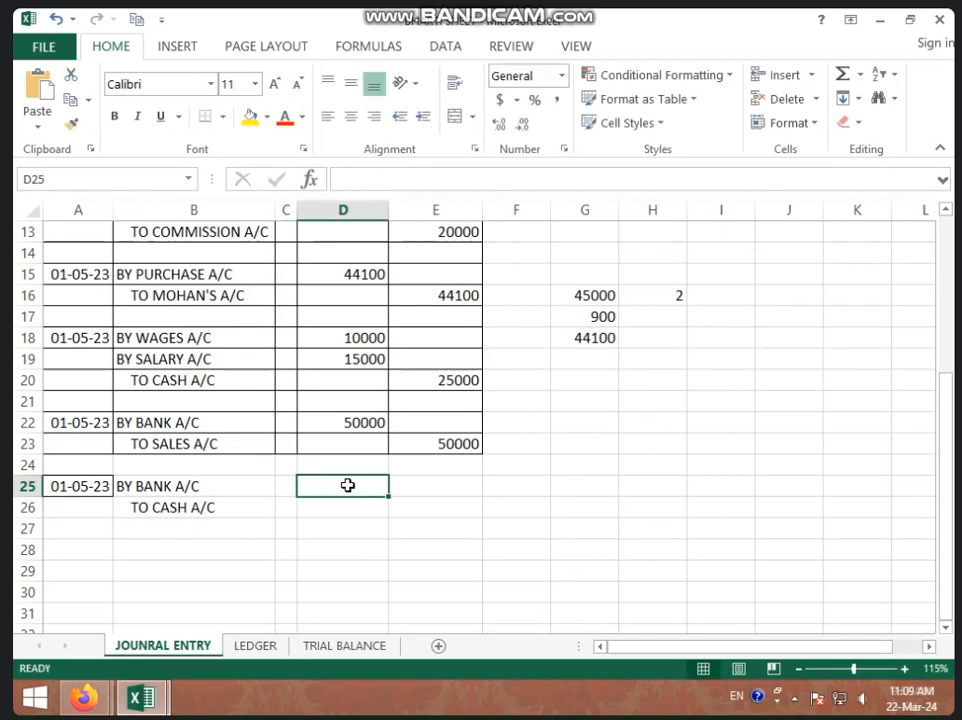
text(20000)
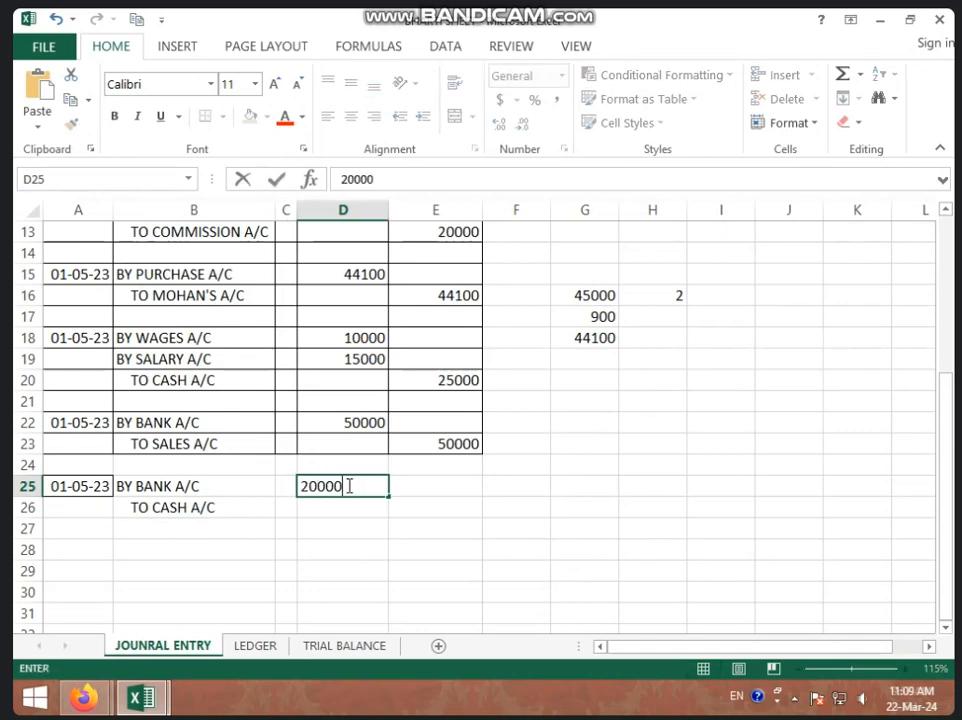
key(Return)
key(Right)
text(2000)
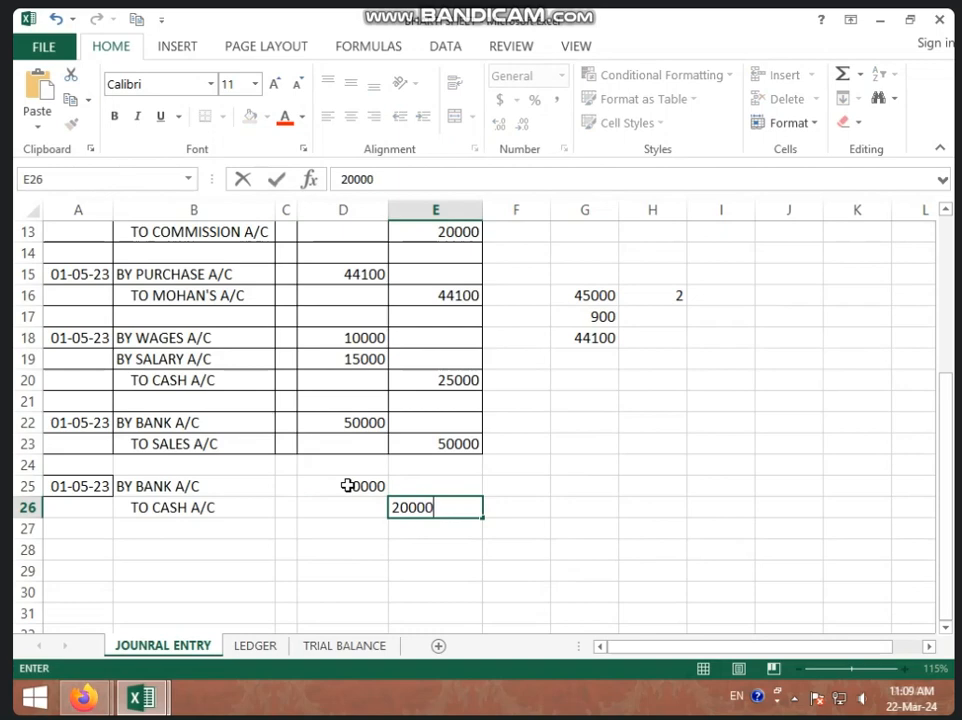
click(350, 530)
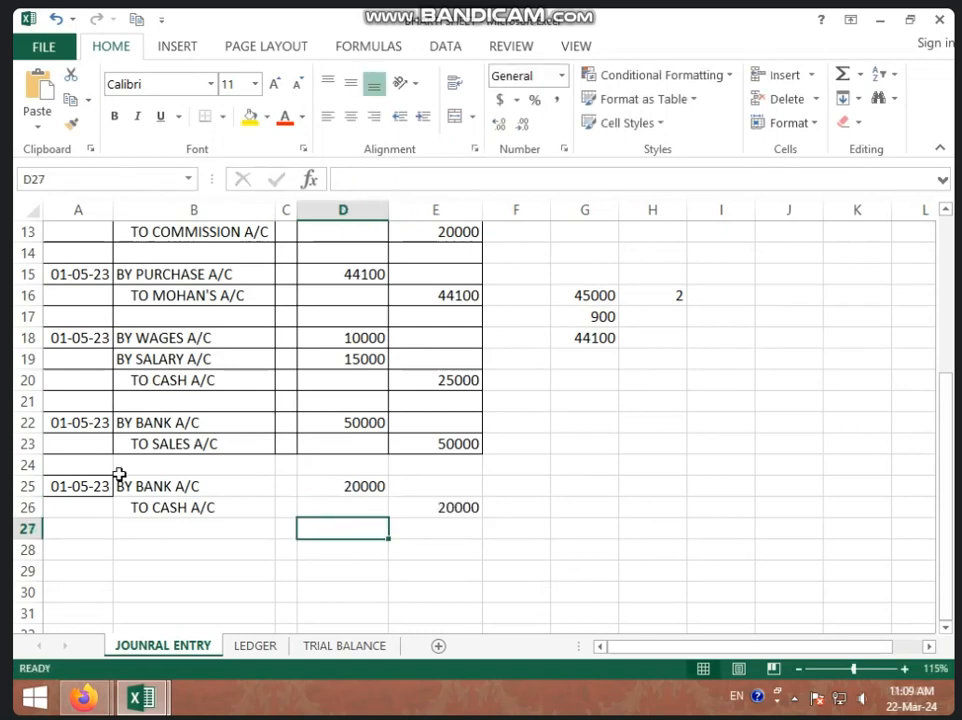
Apply all borders to the journal range A21:E26.
drag(86, 400, 423, 507)
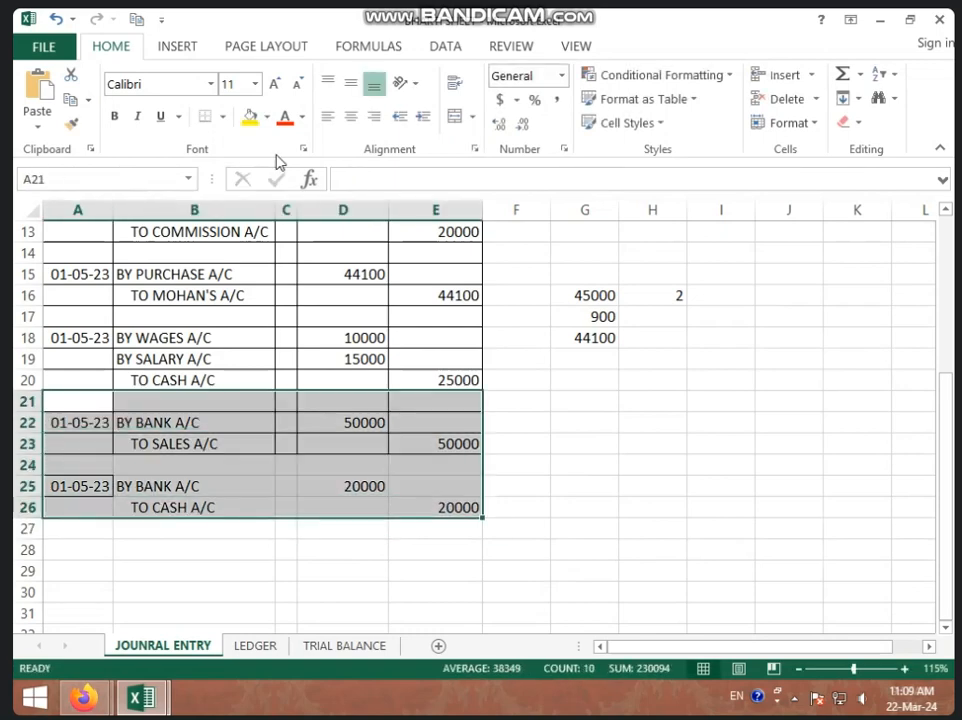
click(222, 116)
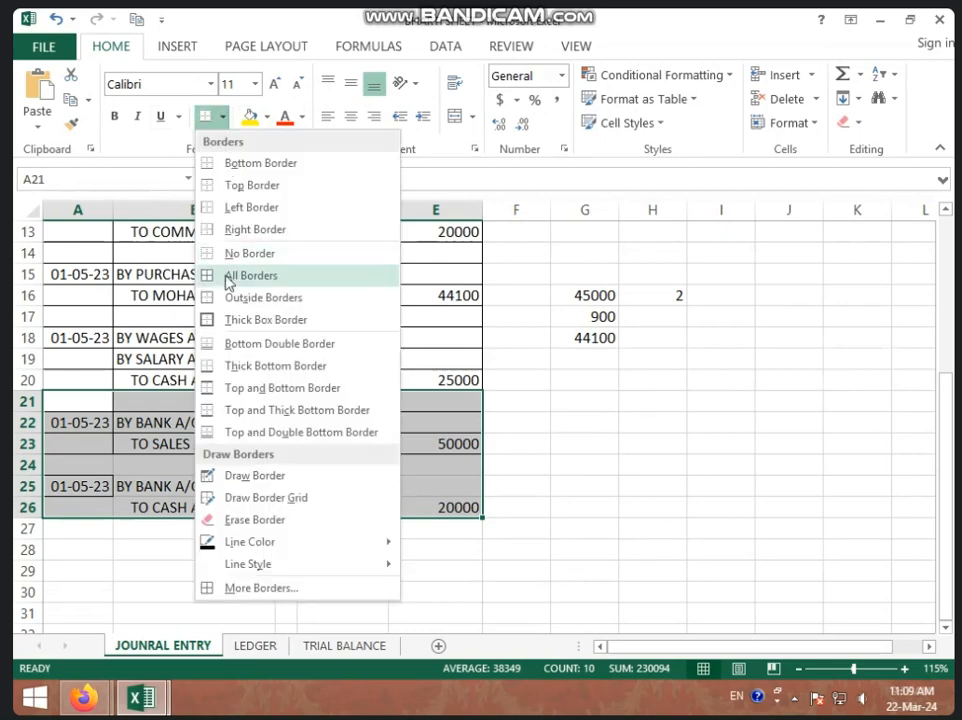
click(232, 275)
click(268, 440)
scroll(309, 412, up, 4)
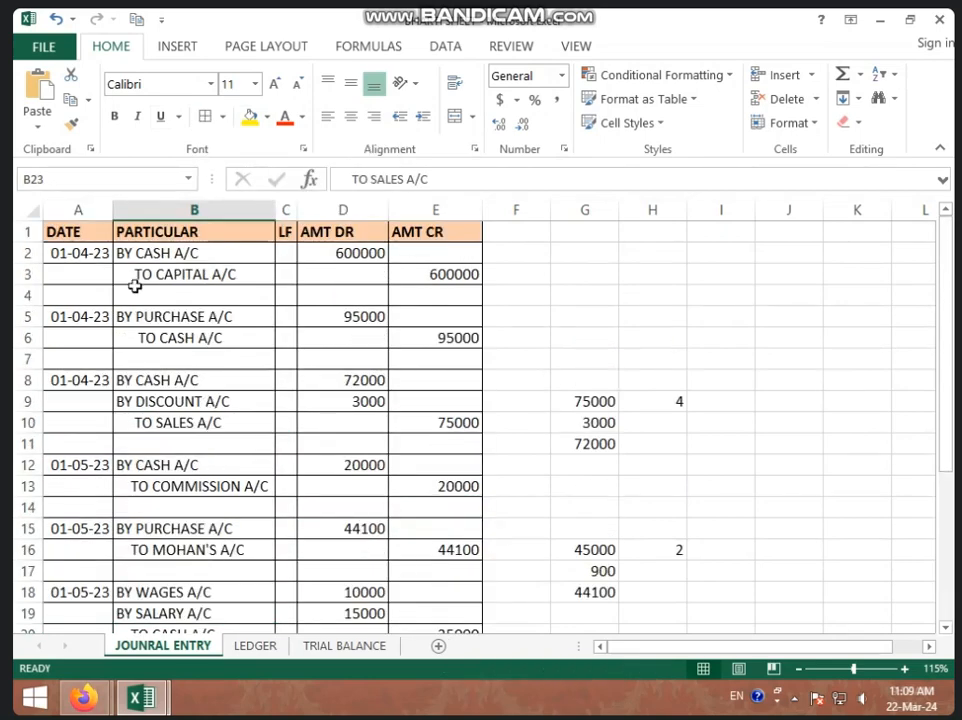
Switch to the LEDGER sheet and clear the old CASH A/C entries in B4:F10.
click(245, 645)
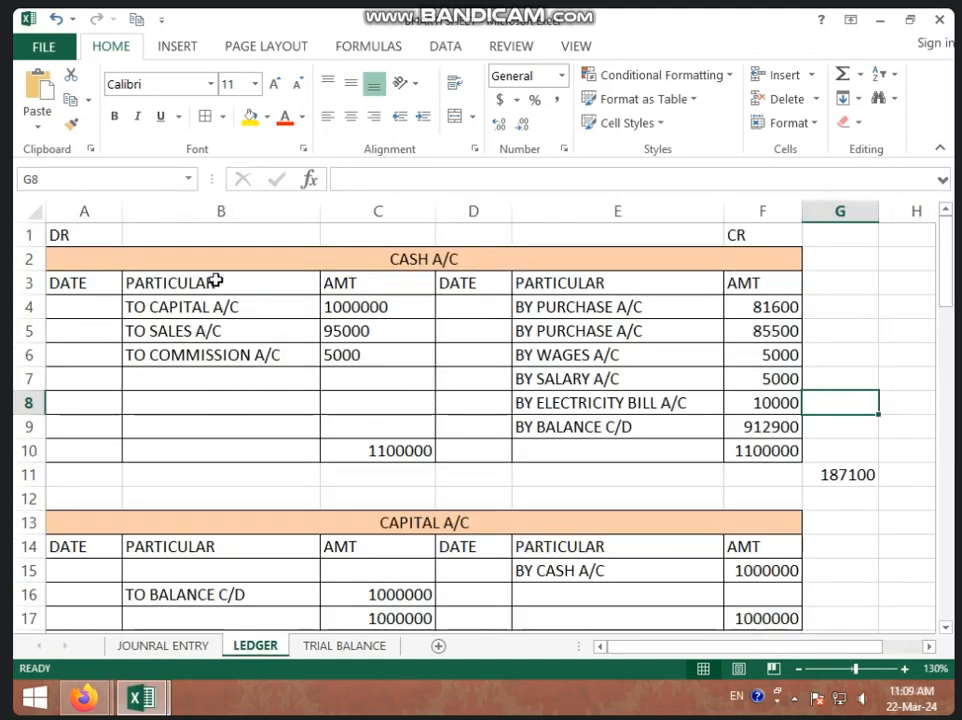
drag(135, 309, 748, 446)
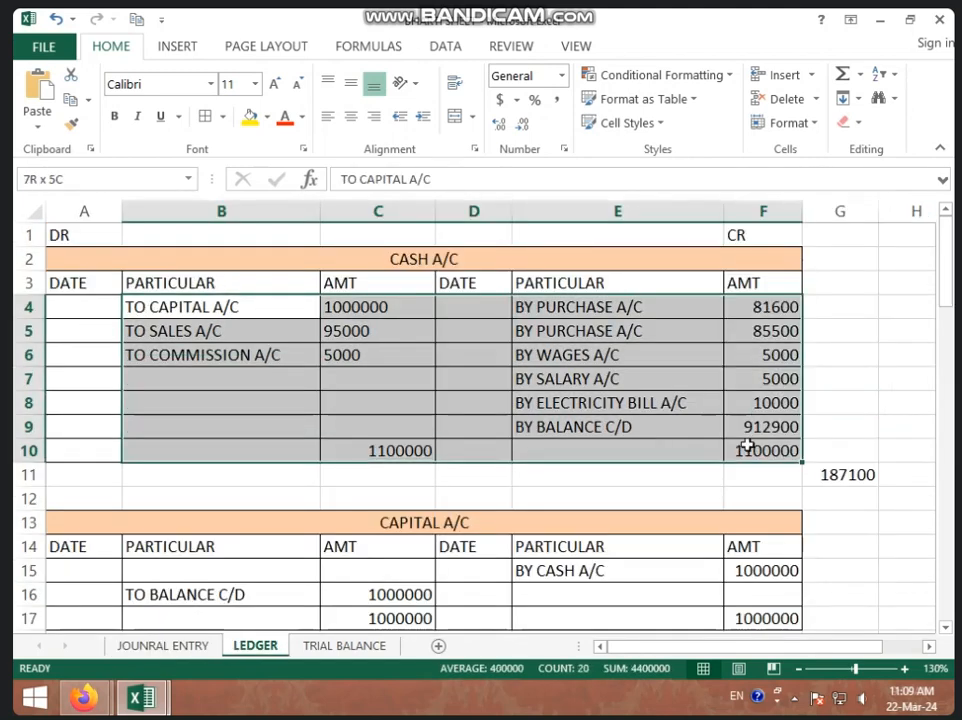
key(Delete)
click(531, 497)
Clear the old CAPITAL A/C entries in B15:F17.
scroll(531, 497, down, 2)
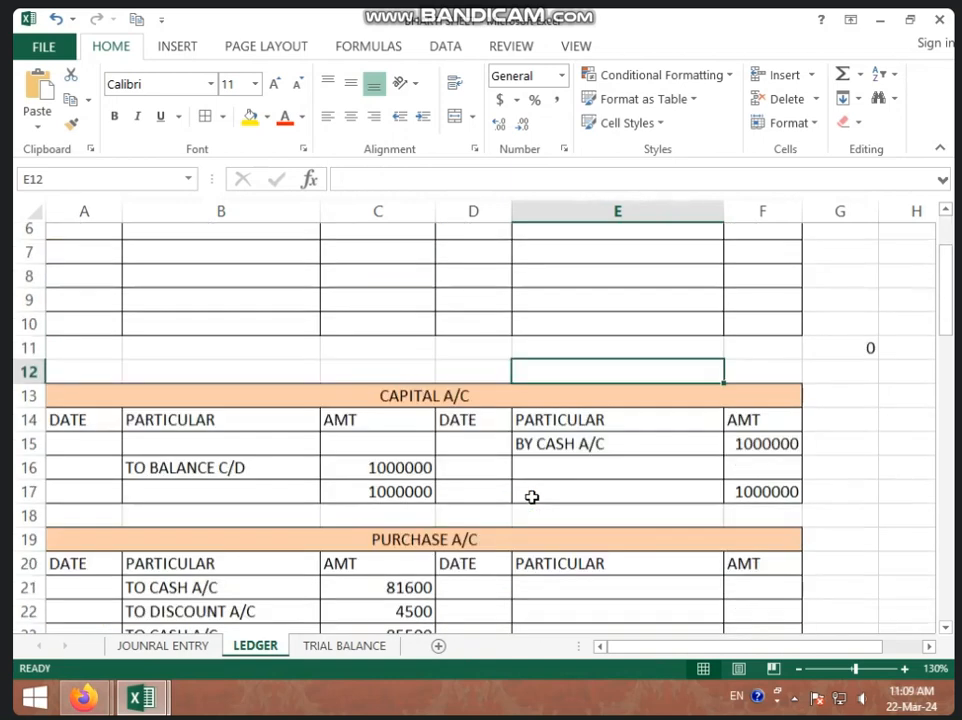
scroll(531, 497, down, 1)
drag(262, 432, 755, 474)
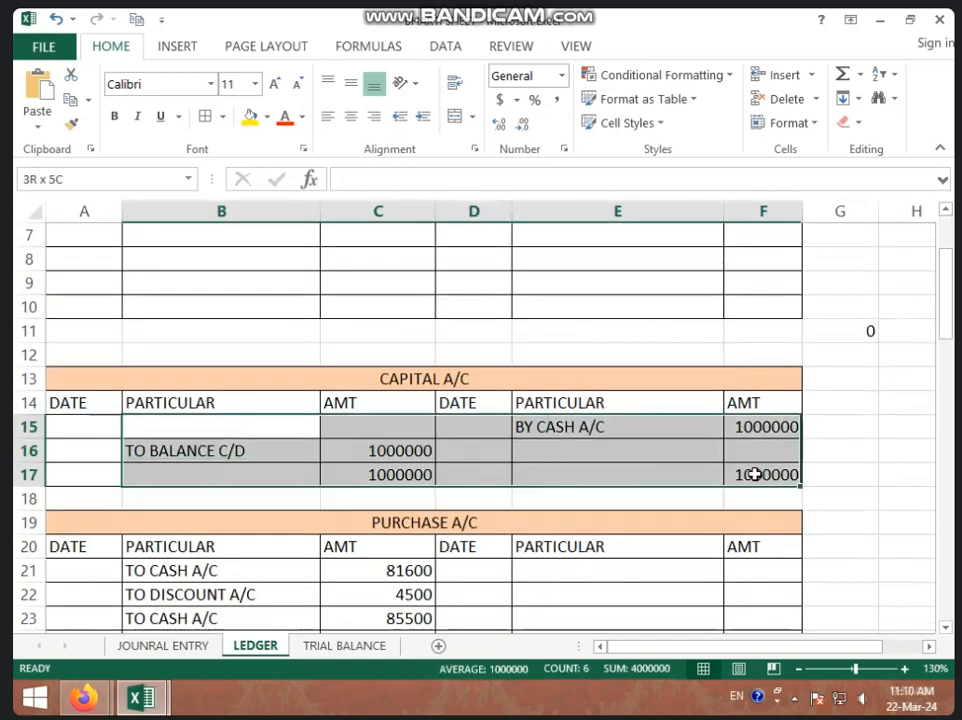
key(Delete)
click(545, 480)
Clear the old PURCHASE A/C entries in B21:F26.
scroll(312, 479, down, 2)
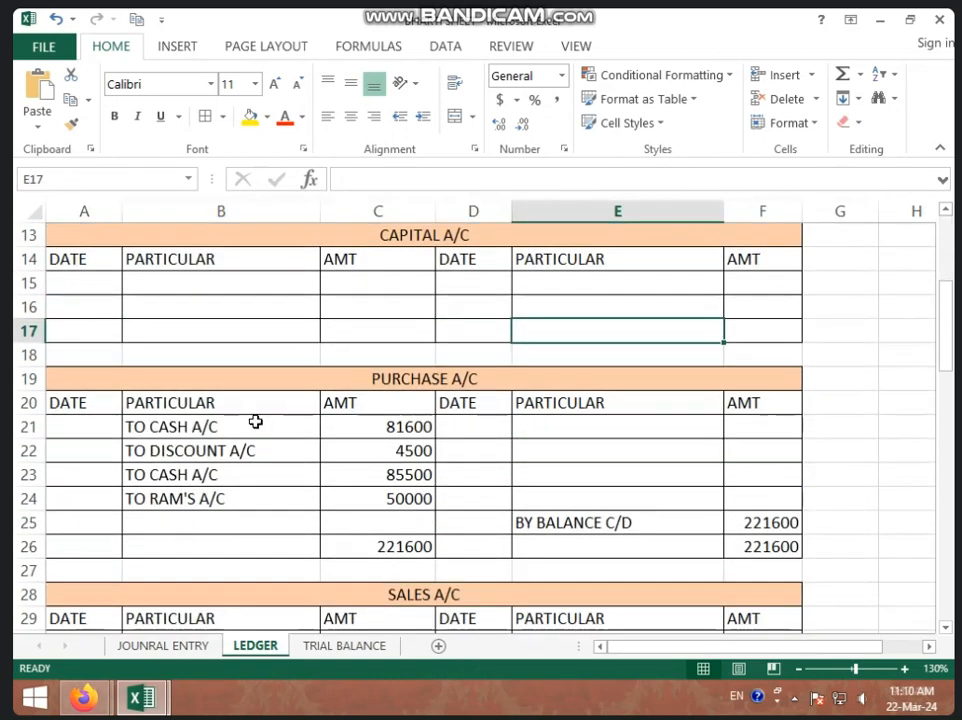
drag(255, 422, 750, 537)
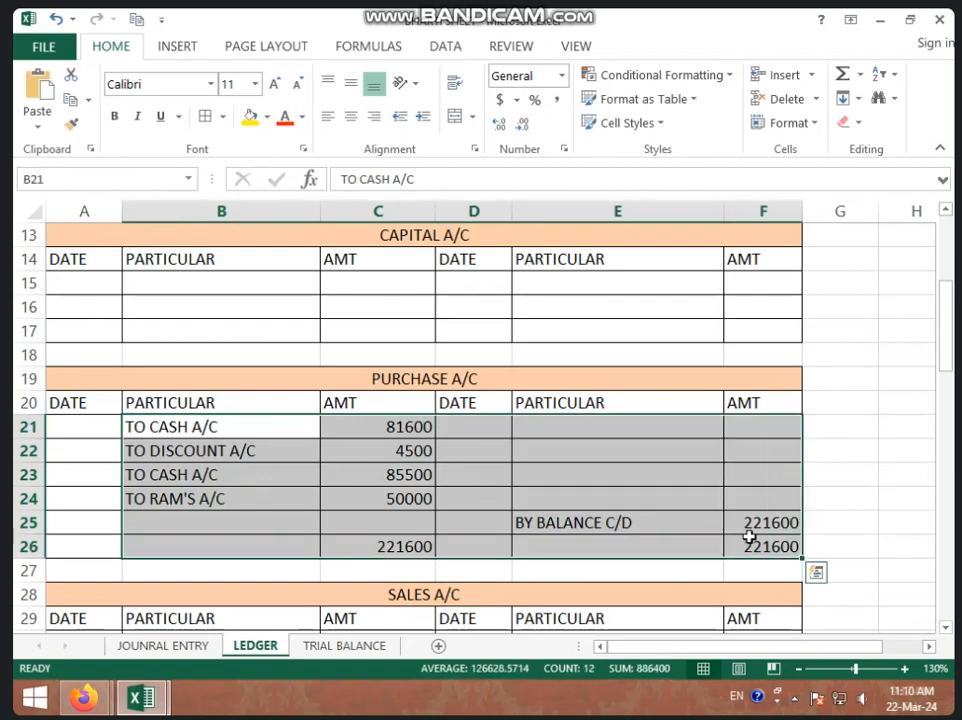
key(Delete)
click(620, 524)
Clear the old SALES A/C entries in B30:F33.
scroll(539, 522, down, 3)
click(255, 426)
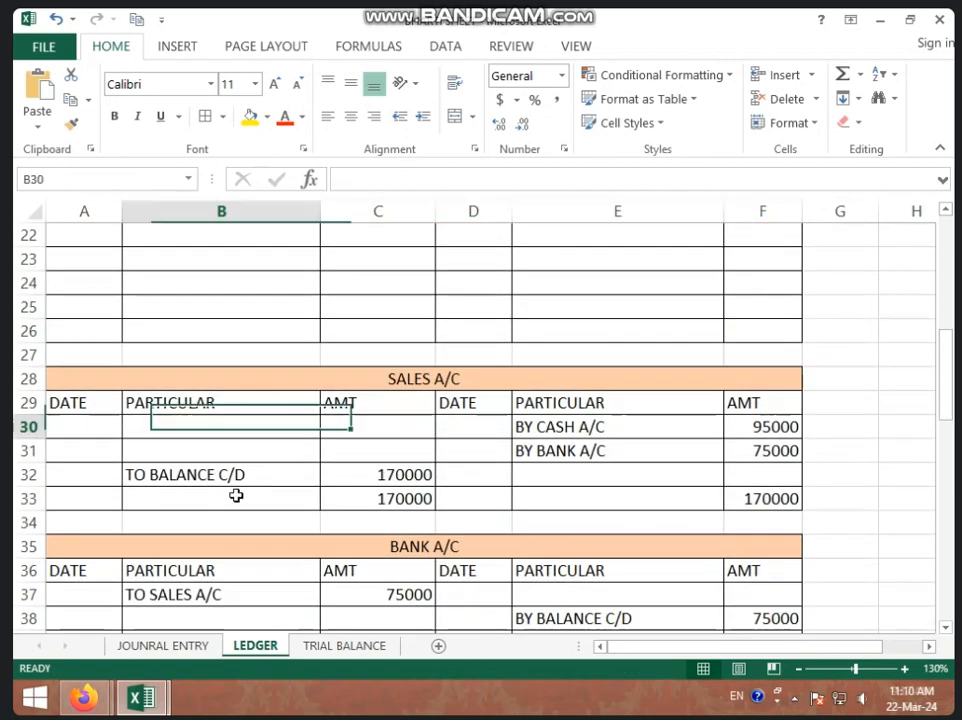
drag(236, 428, 777, 518)
key(Delete)
click(586, 526)
Clear the old BANK A/C entries in B37:F39 and the WAGES A/C entries in B43:F45.
scroll(483, 566, down, 2)
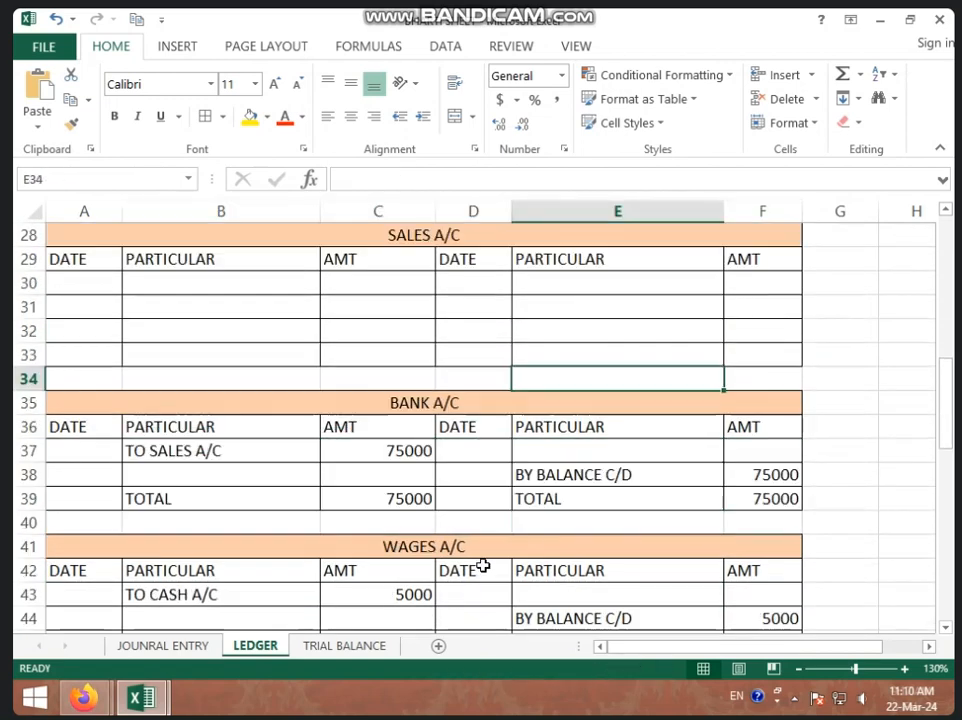
drag(255, 451, 743, 499)
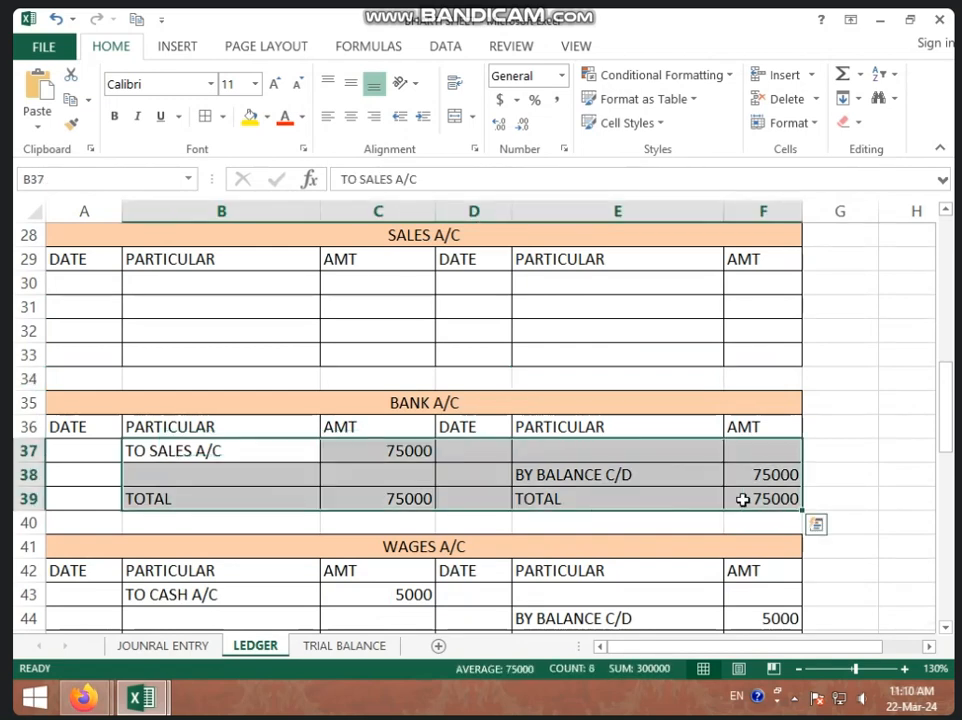
key(Delete)
scroll(462, 500, down, 2)
drag(255, 451, 739, 505)
key(Delete)
Clear the old COMMISSION A/C entries in B49:F51 and the SALARY A/C entries in B55:F57.
scroll(490, 516, down, 2)
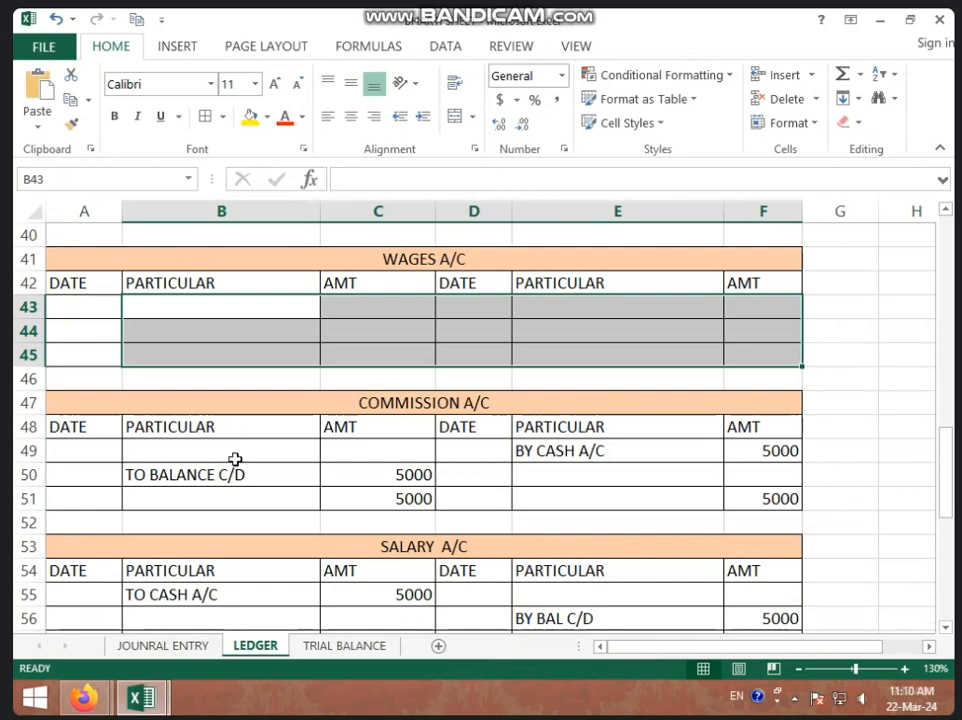
drag(234, 459, 766, 489)
key(Delete)
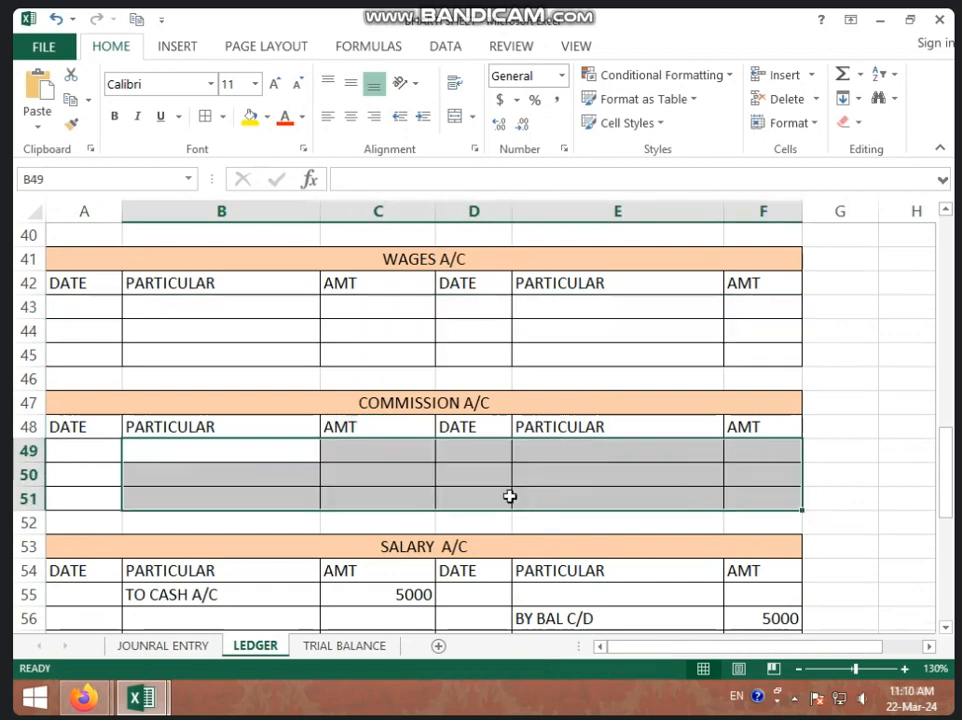
scroll(509, 496, down, 2)
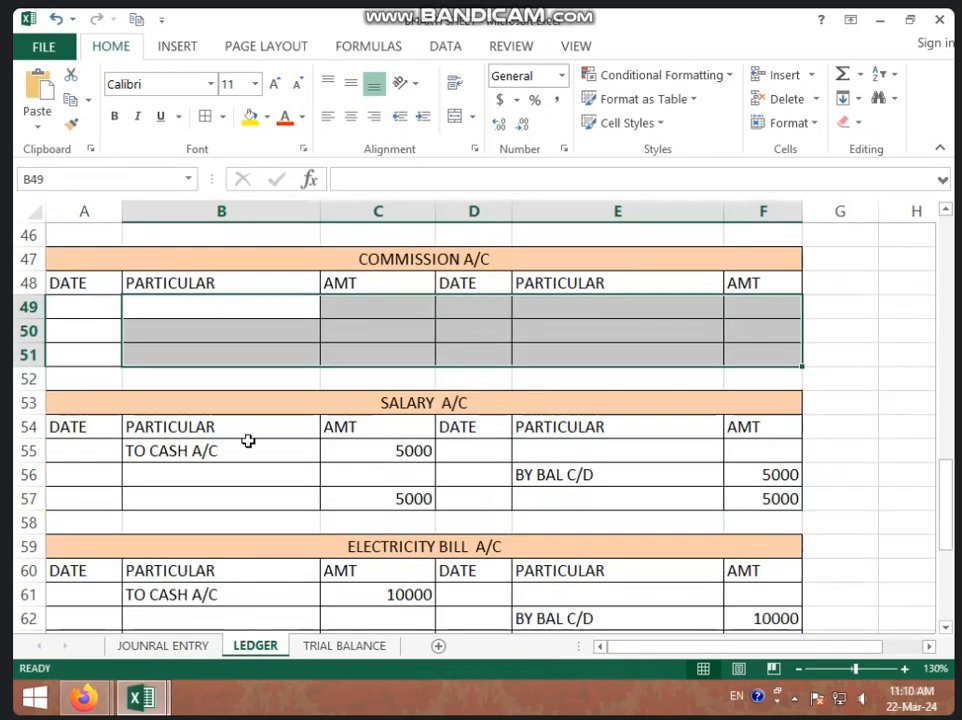
drag(248, 441, 746, 501)
key(Delete)
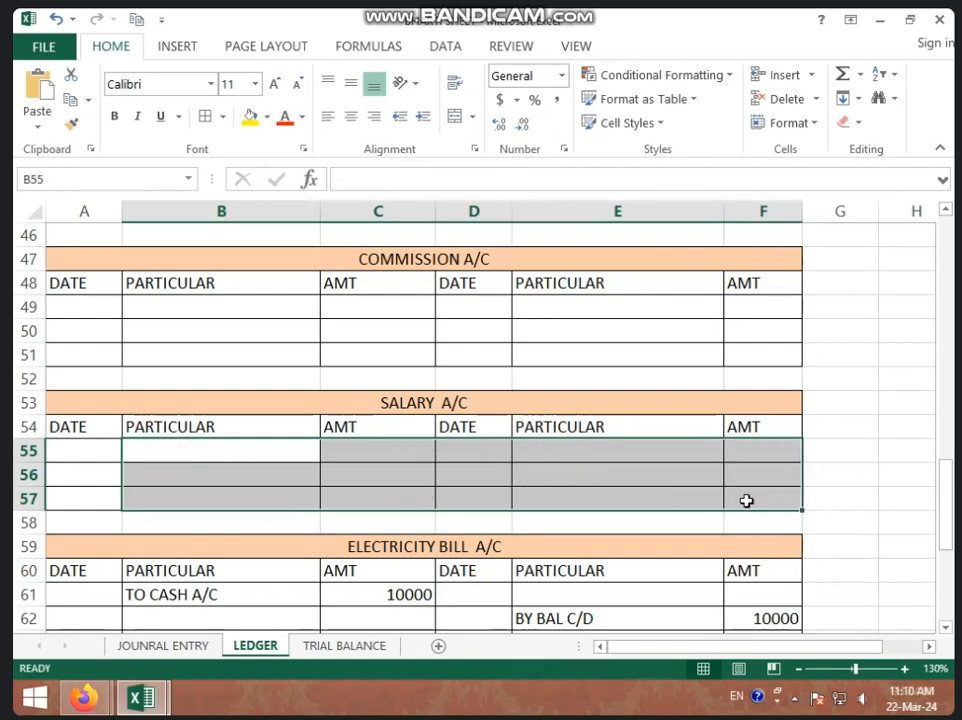
Clear the old ELECTRICITY BILL A/C entries in B61:F63.
scroll(515, 468, down, 2)
drag(243, 445, 747, 494)
key(Delete)
scroll(528, 511, down, 2)
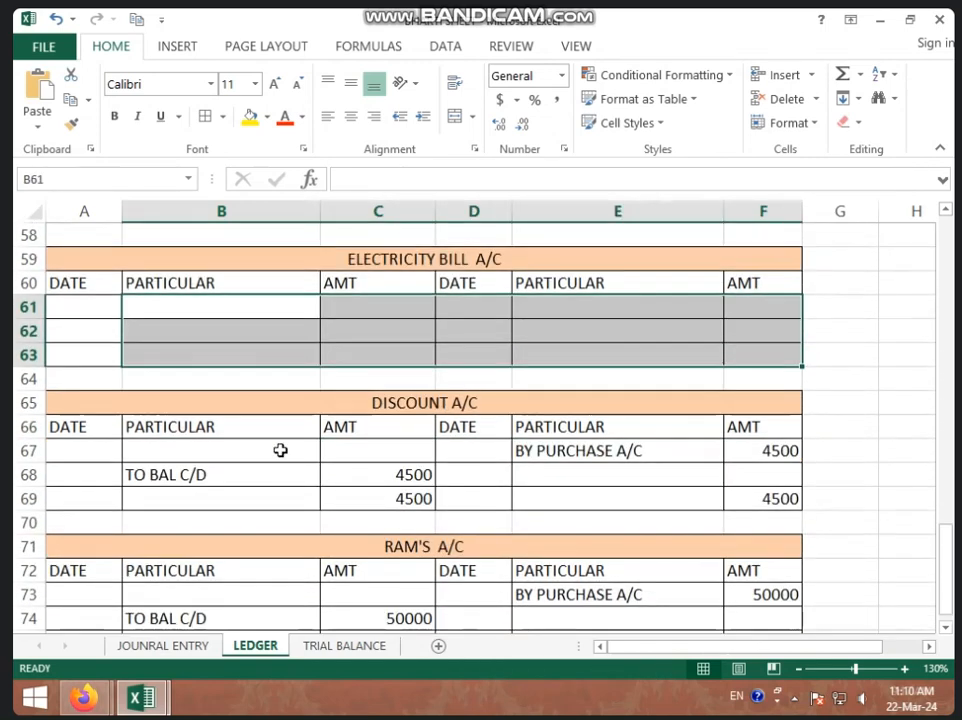
Clear the old DISCOUNT A/C entries in B67:F69 and the RAM'S A/C entries in B73:F75.
drag(280, 451, 760, 496)
key(Delete)
scroll(601, 522, down, 2)
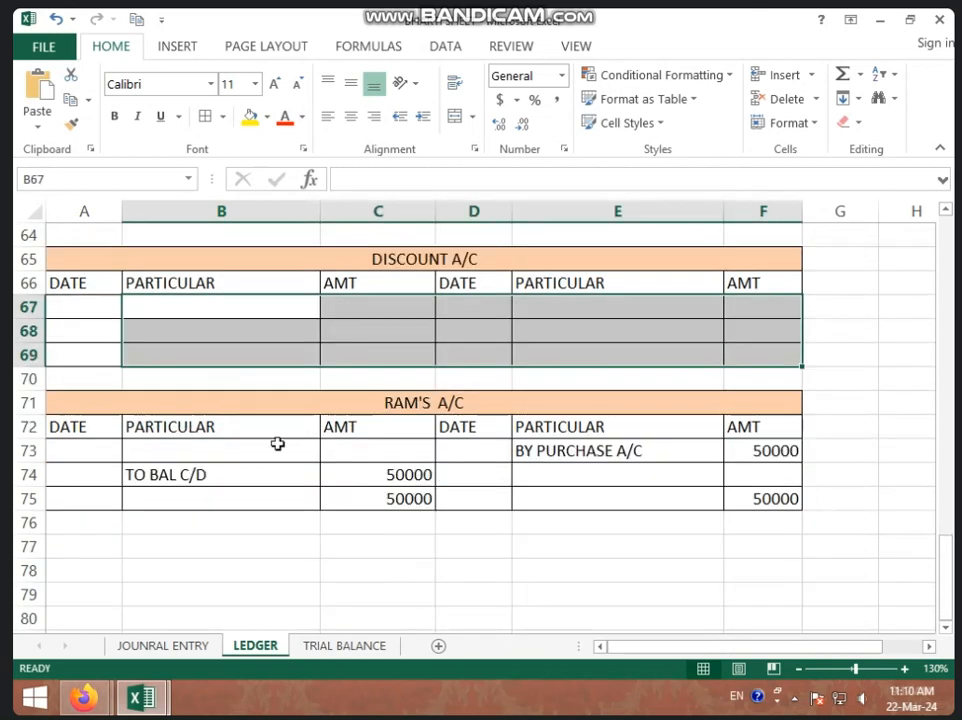
drag(277, 444, 827, 522)
key(Delete)
click(633, 572)
scroll(558, 540, up, 4)
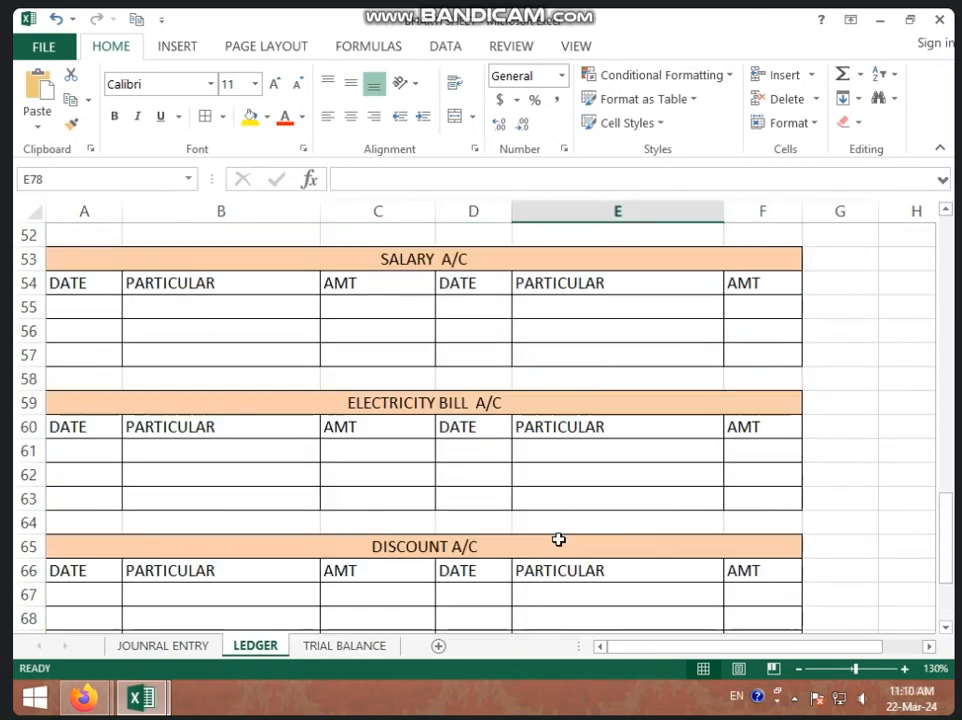
scroll(552, 535, up, 13)
On the JOUNRAL ENTRY sheet, enter LF numbers 1 for cash in C2, 2 for capital in C3 and 3 for purchase in C5.
click(200, 644)
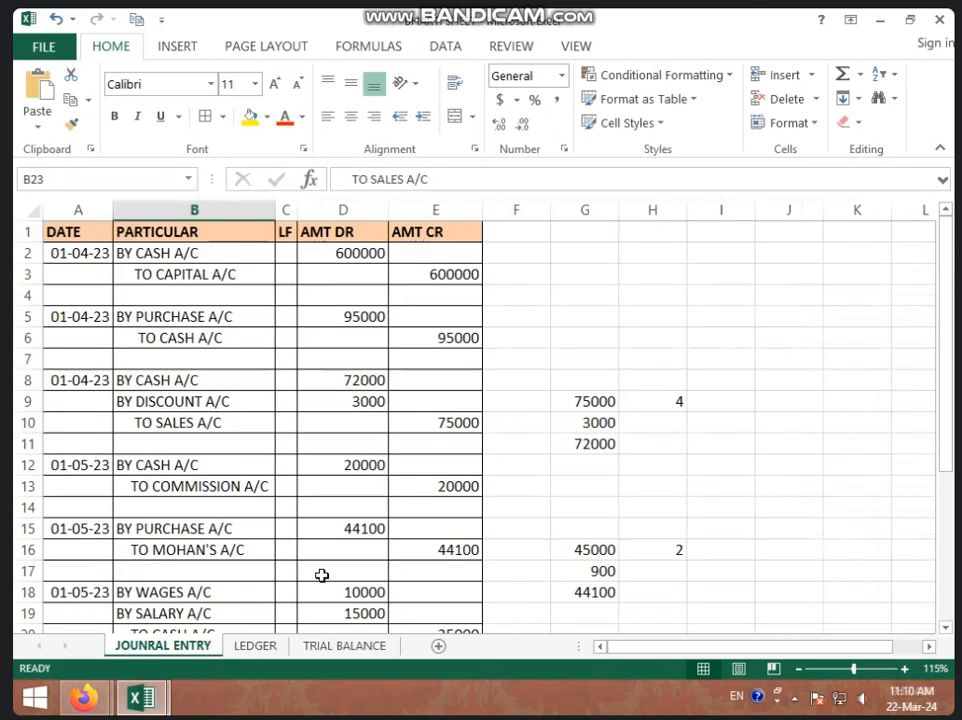
click(284, 254)
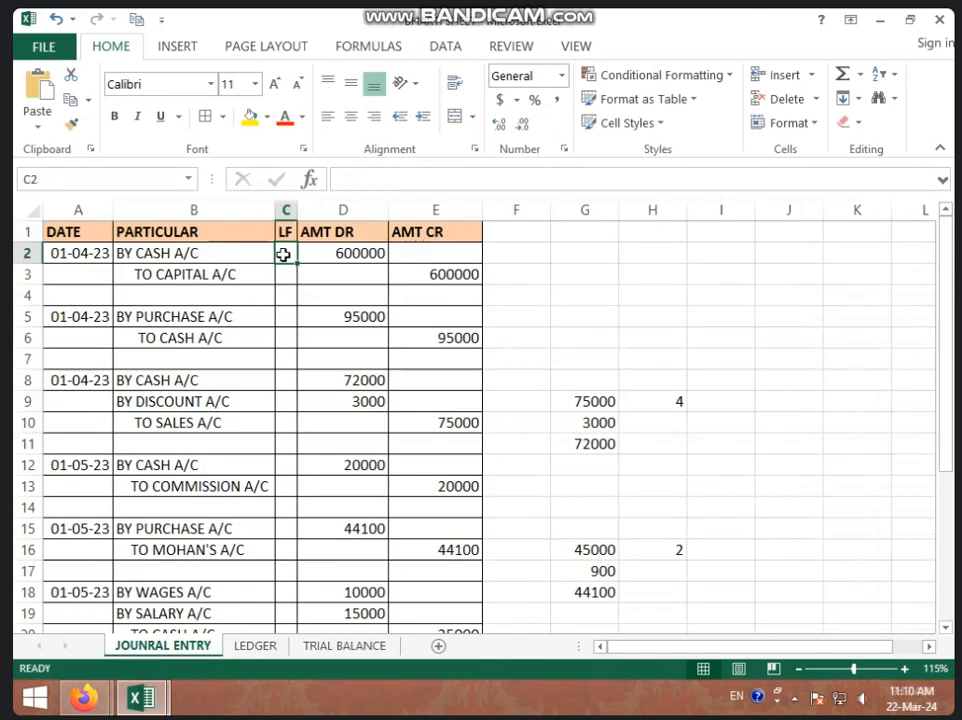
text(1)
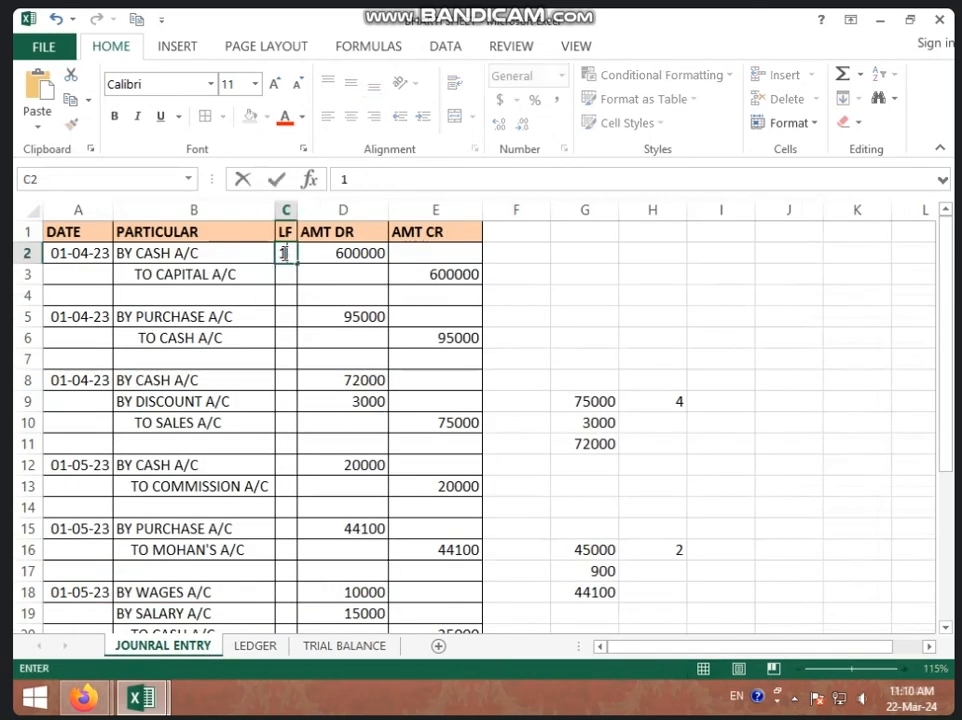
key(Return)
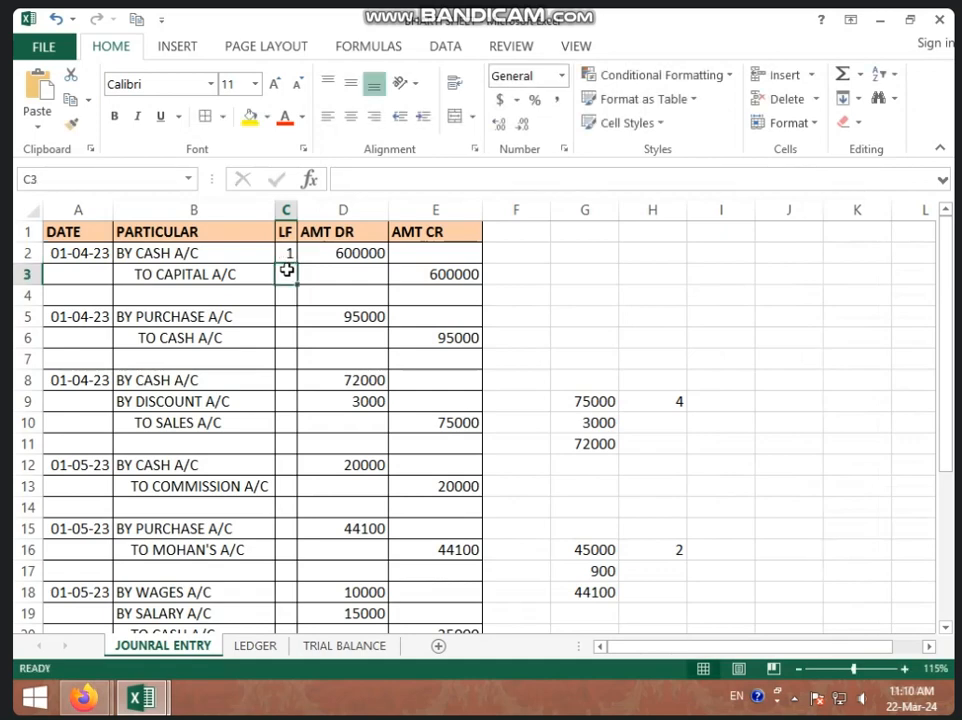
text(2)
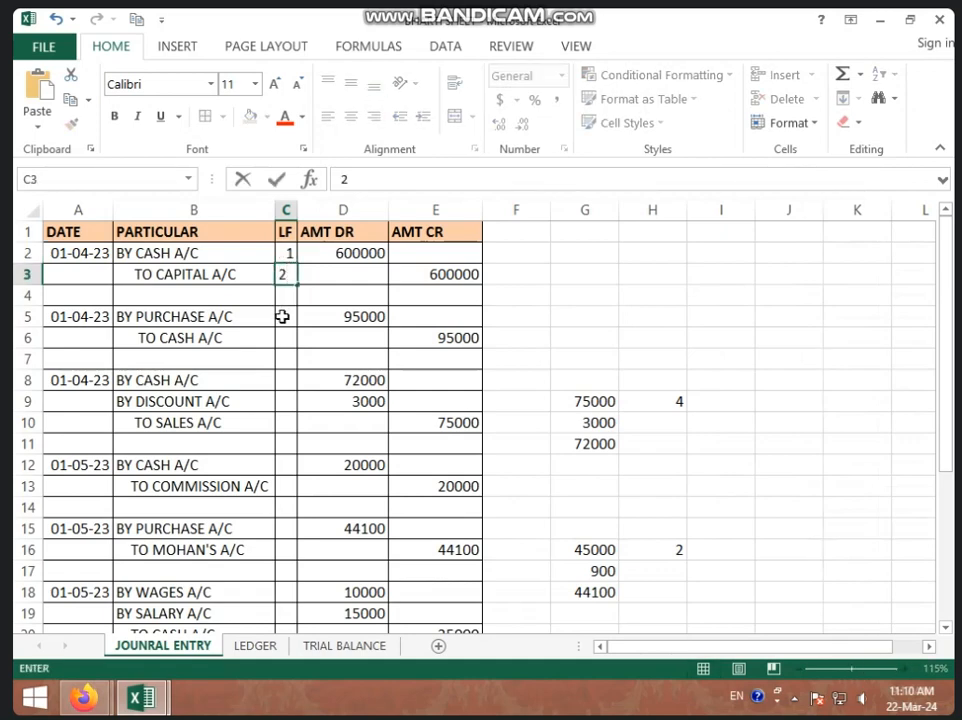
click(283, 316)
text(3)
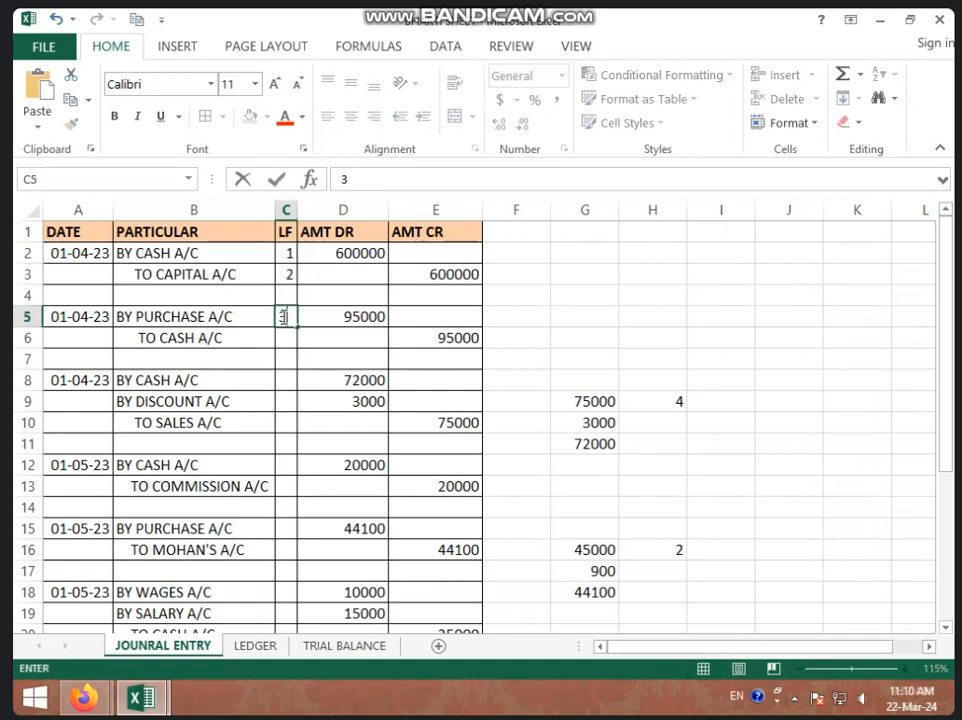
click(286, 338)
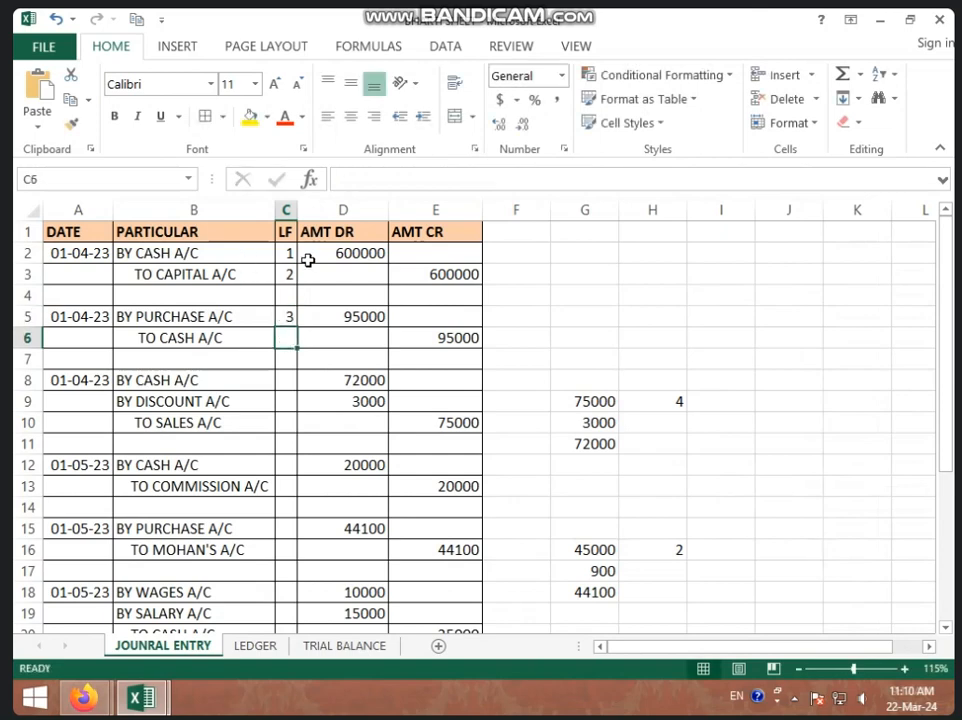
Enter LF numbers 4 for discount in C9, 5 for sales in C10 and 6 for commission in C13.
click(288, 403)
text(4)
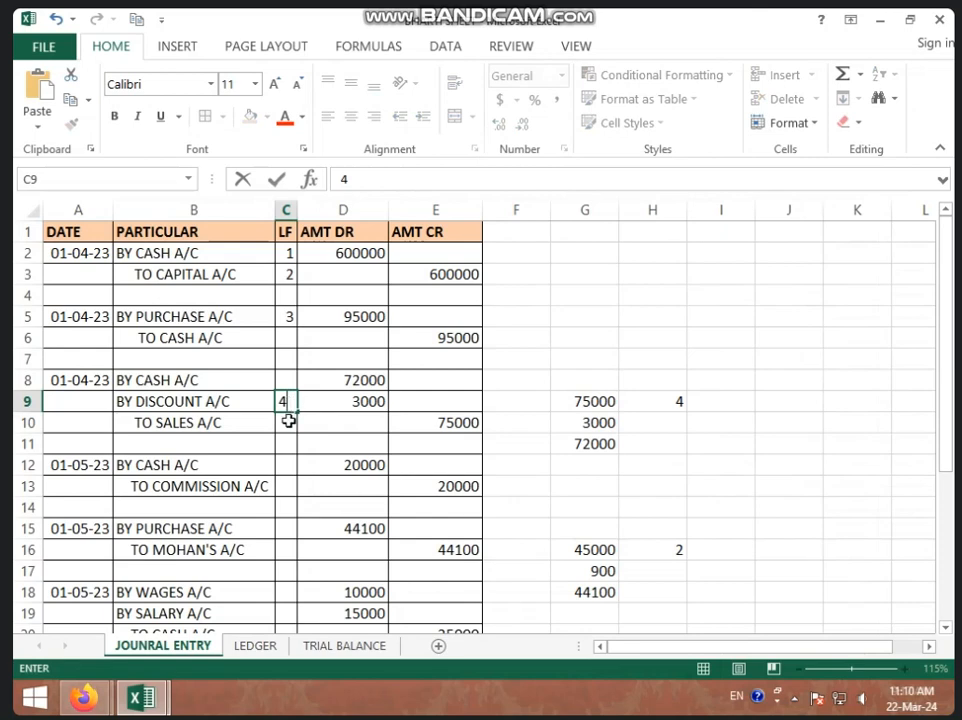
click(288, 421)
text(5)
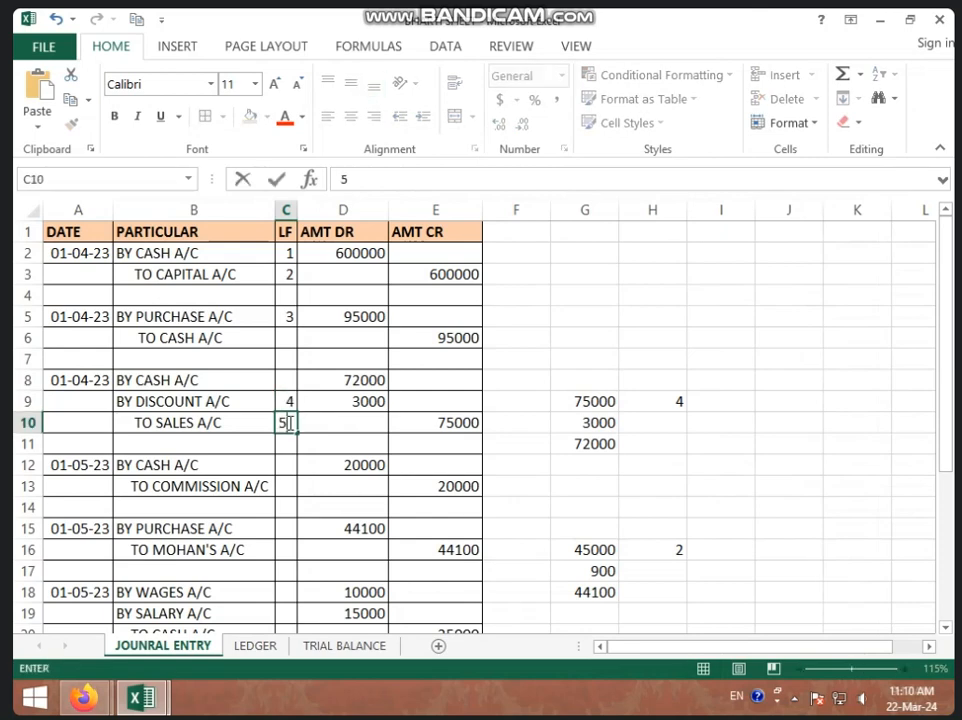
click(284, 486)
text(6)
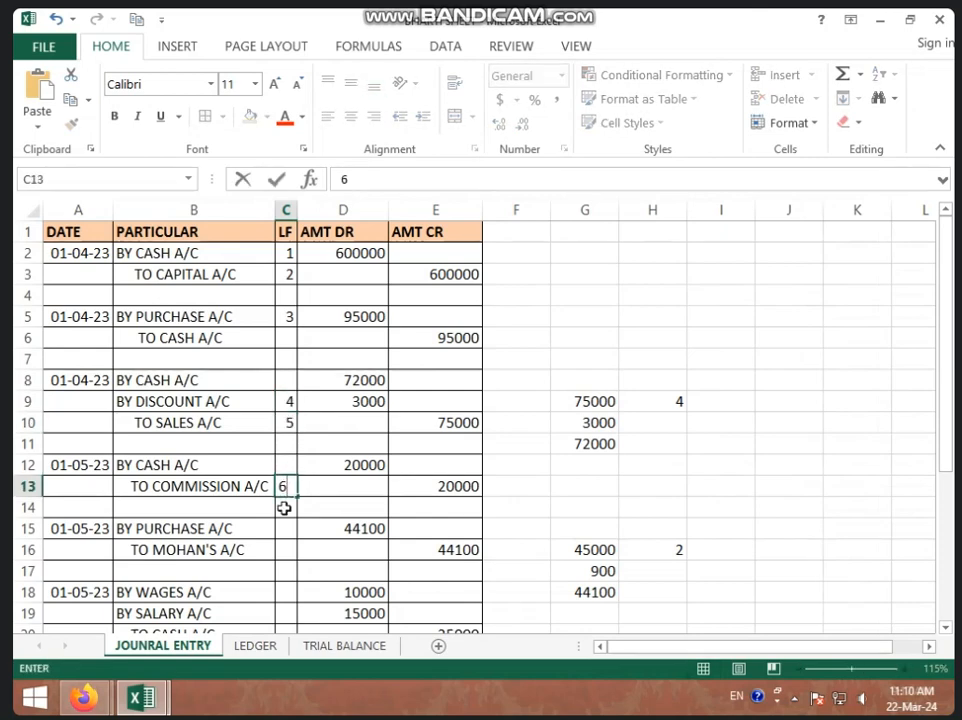
click(284, 508)
scroll(297, 457, down, 1)
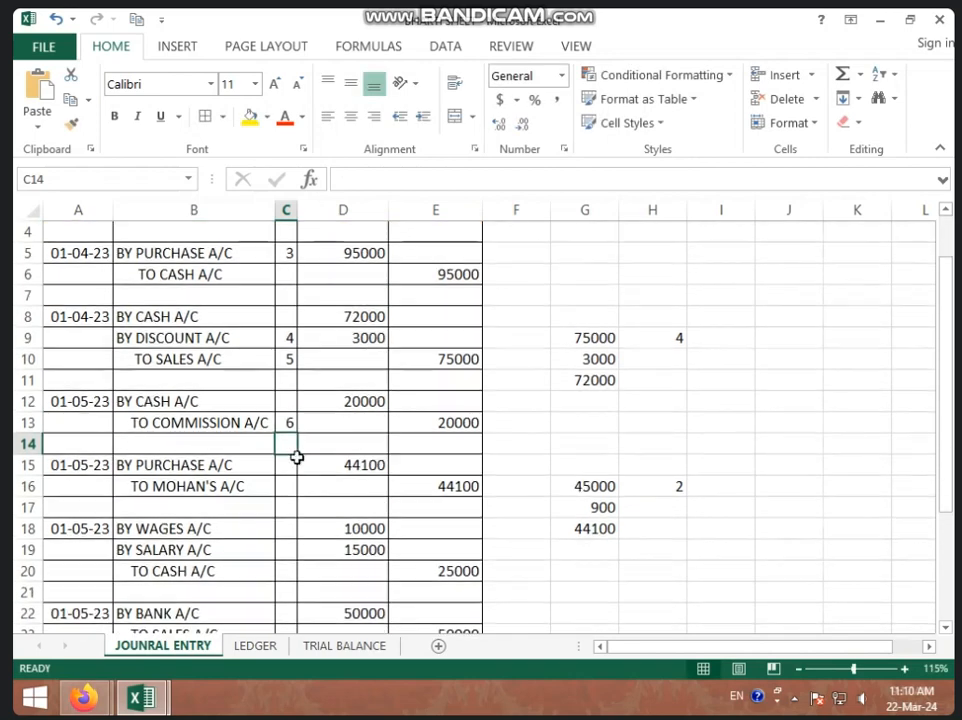
click(286, 470)
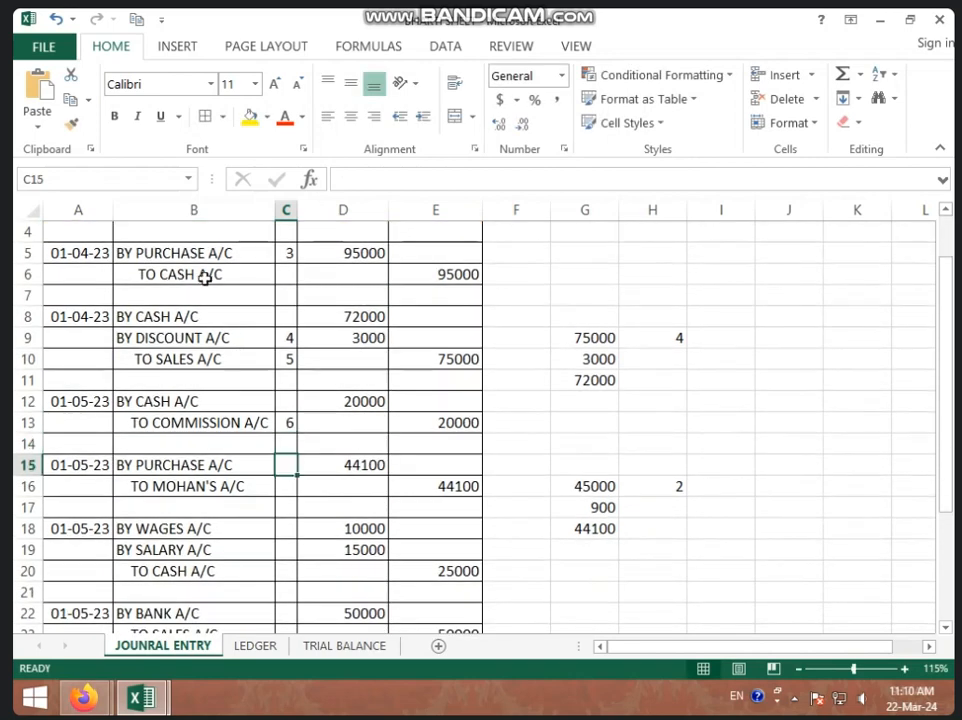
click(286, 486)
text(7)
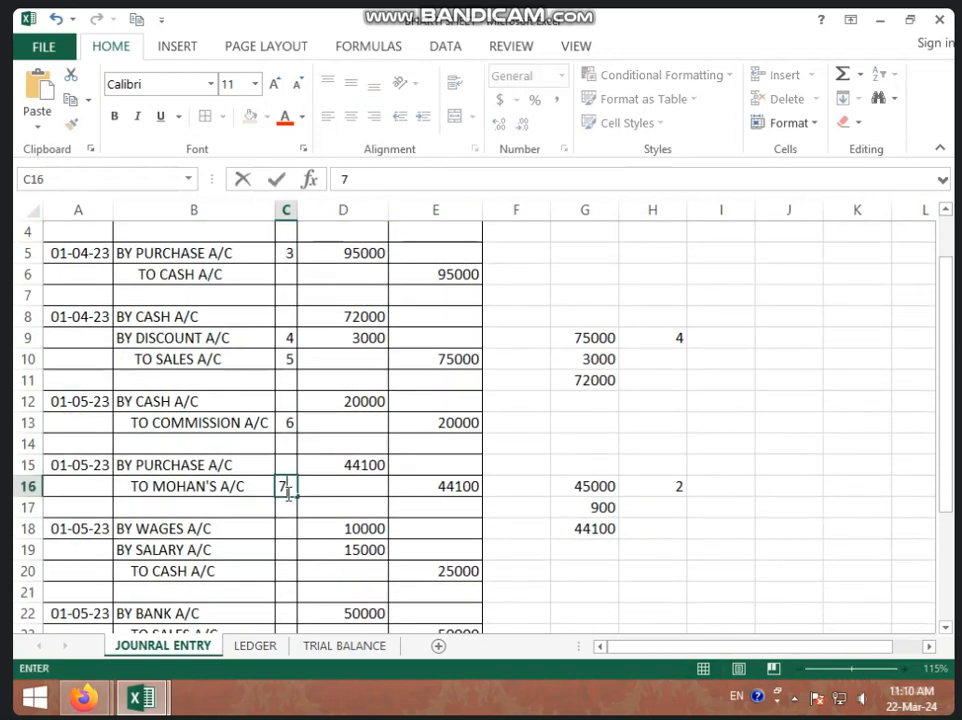
click(289, 536)
text(8)
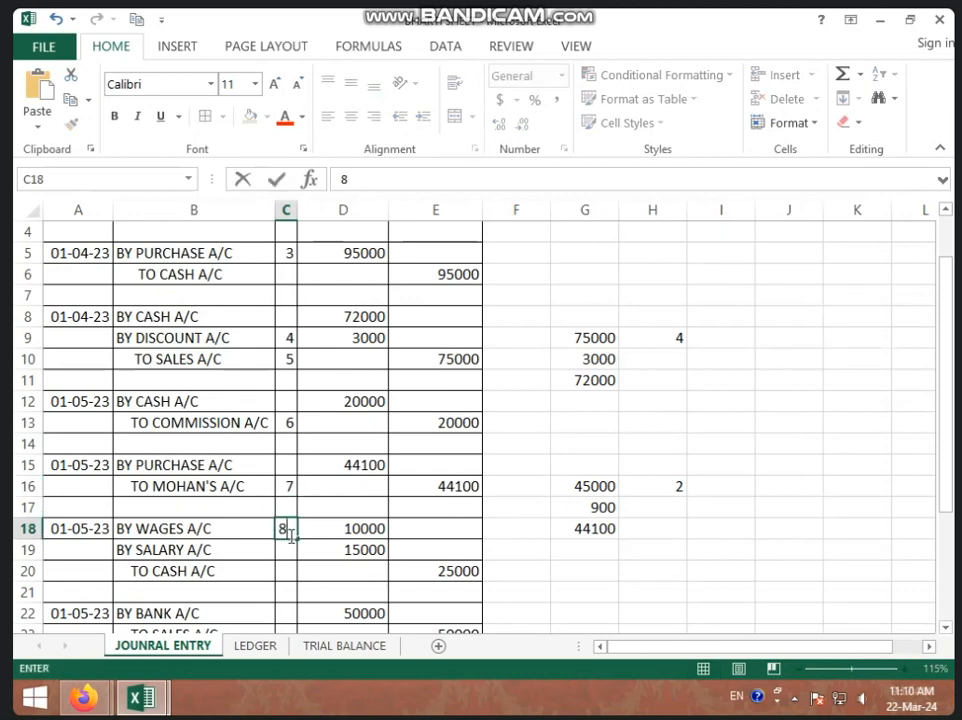
click(288, 550)
text(9)
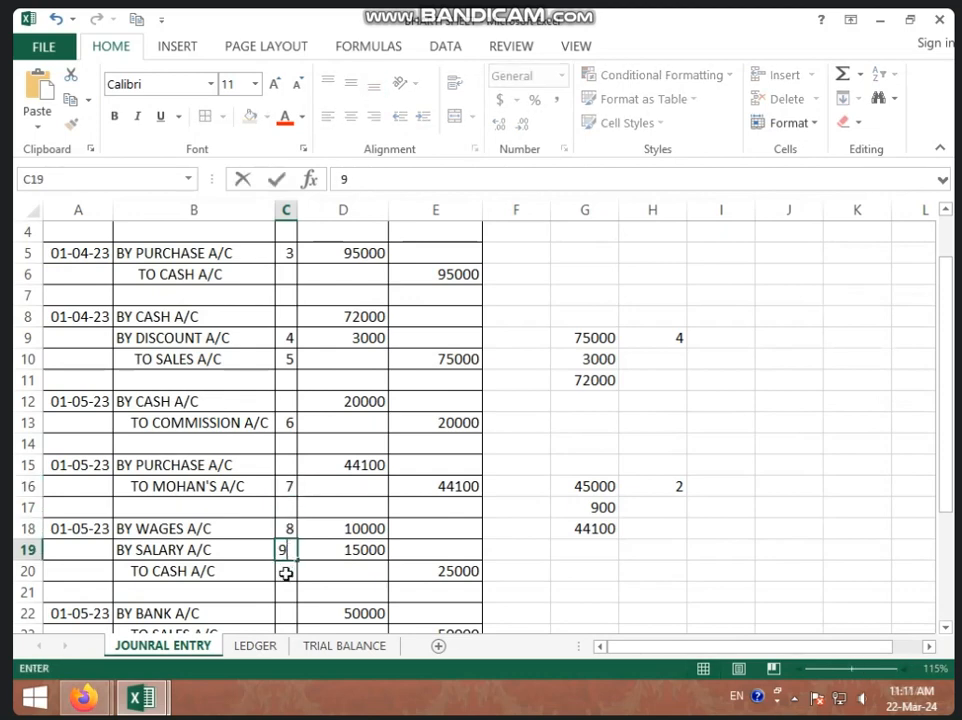
click(288, 571)
Enter LF number 10 for the first BY BANK A/C entry in C22.
scroll(357, 549, down, 1)
scroll(357, 548, down, 1)
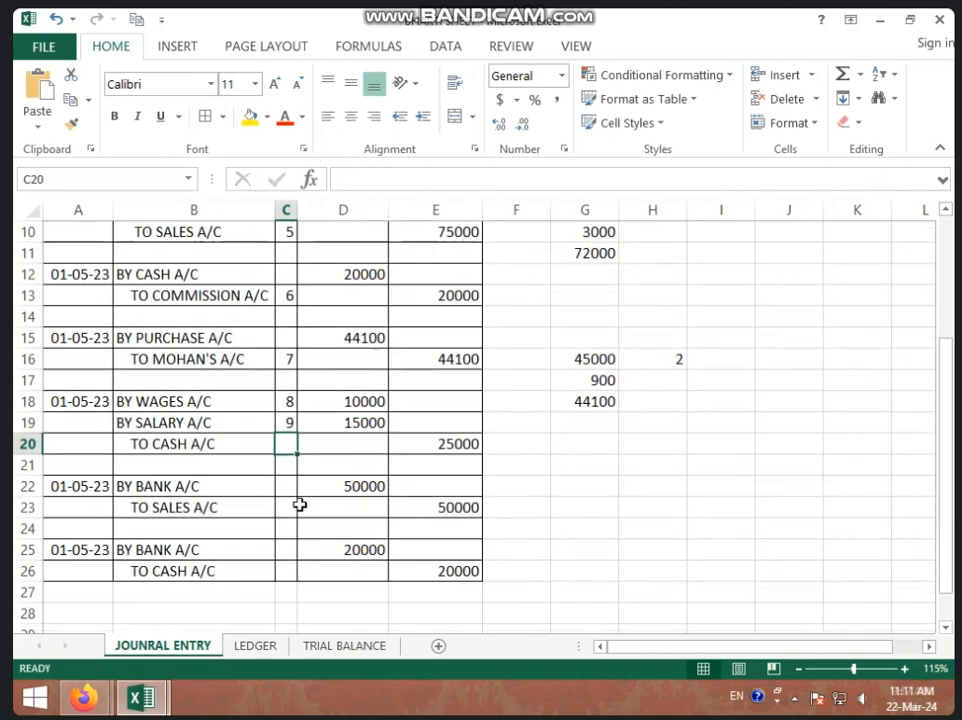
click(286, 485)
text(1)
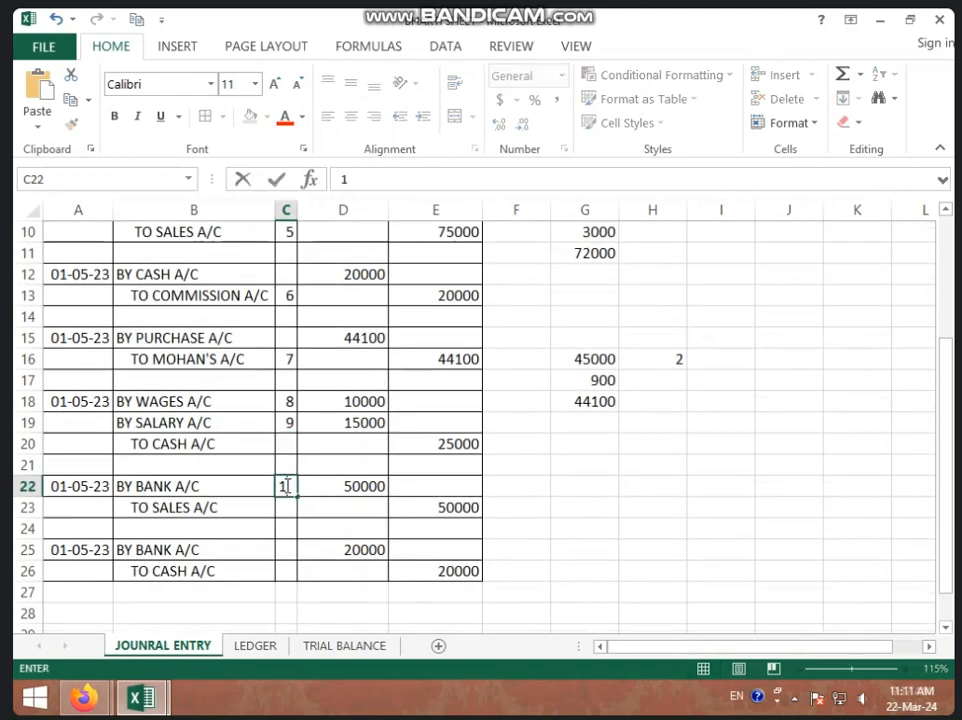
text(0)
key(Return)
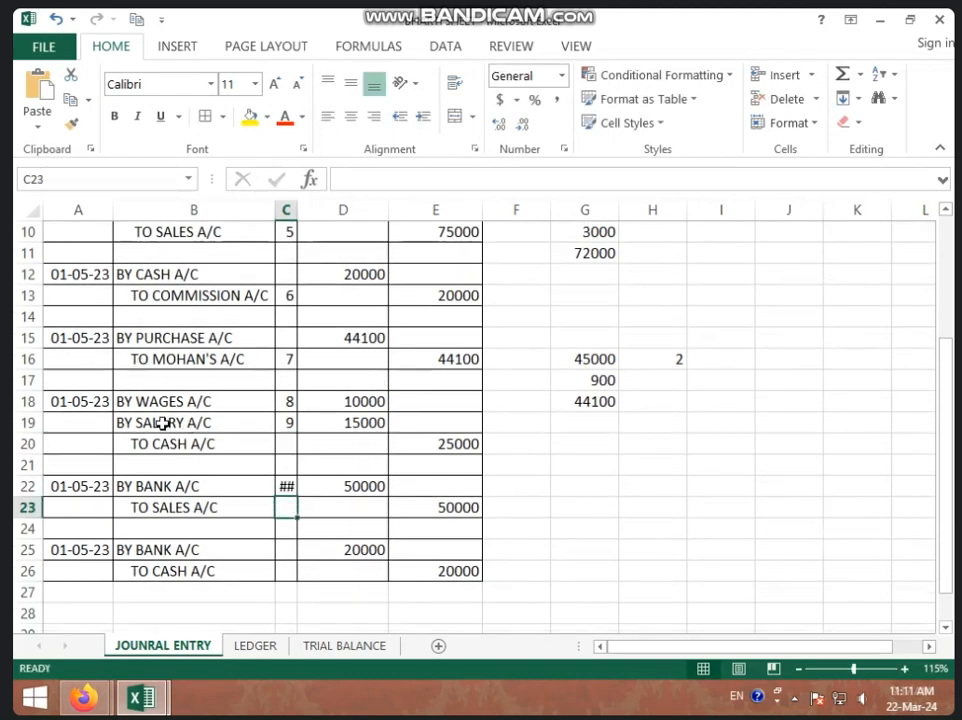
Widen the LF column slightly so that the two-digit number in C22 fits.
scroll(191, 337, up, 2)
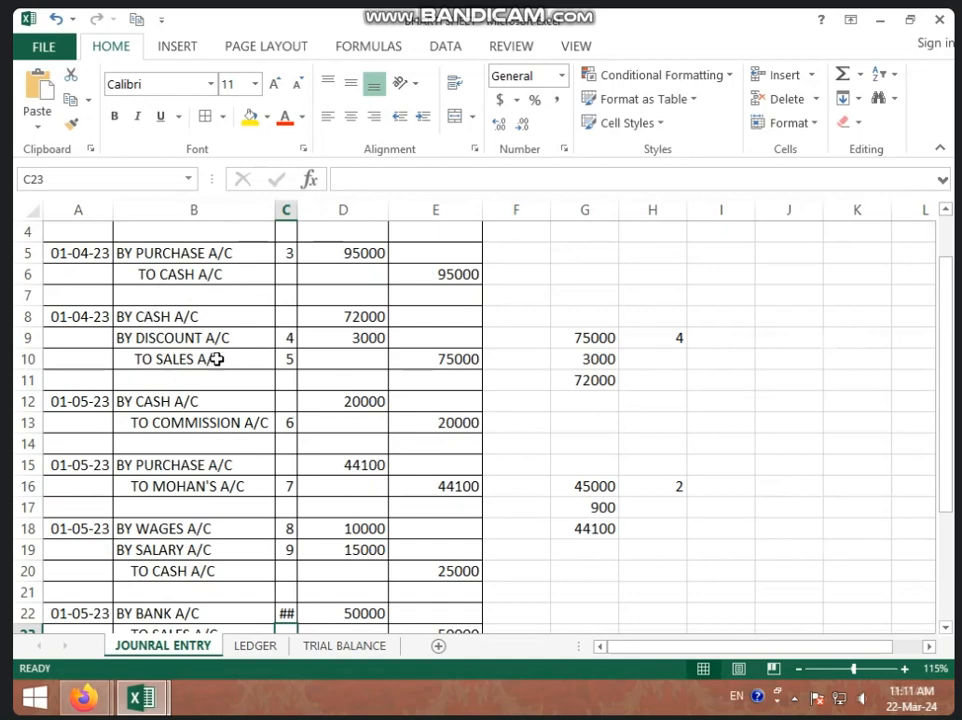
scroll(221, 419, down, 2)
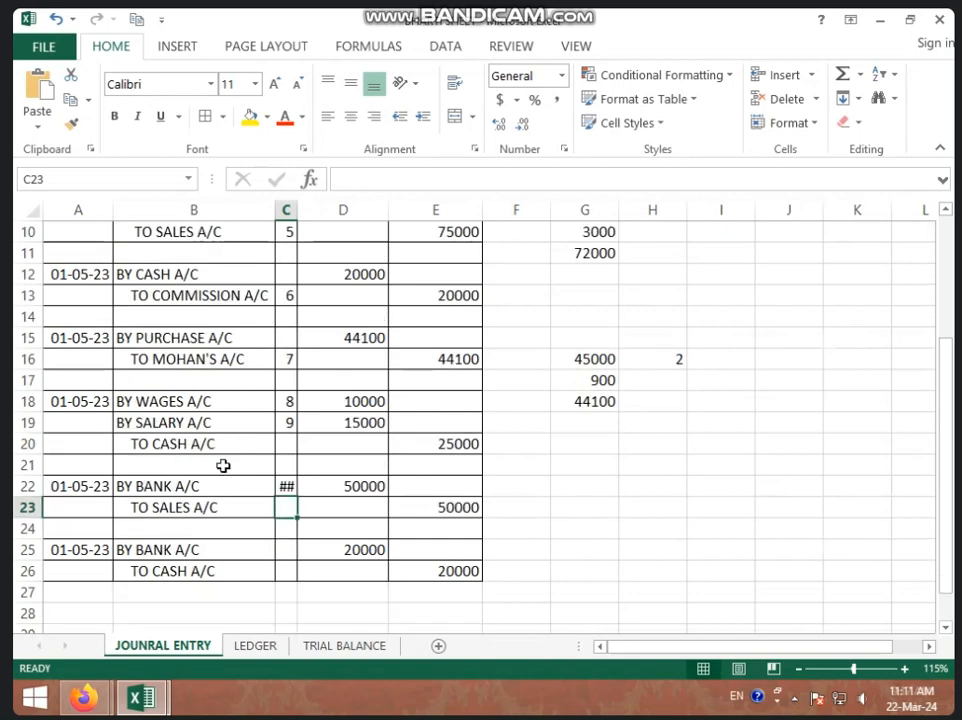
click(285, 486)
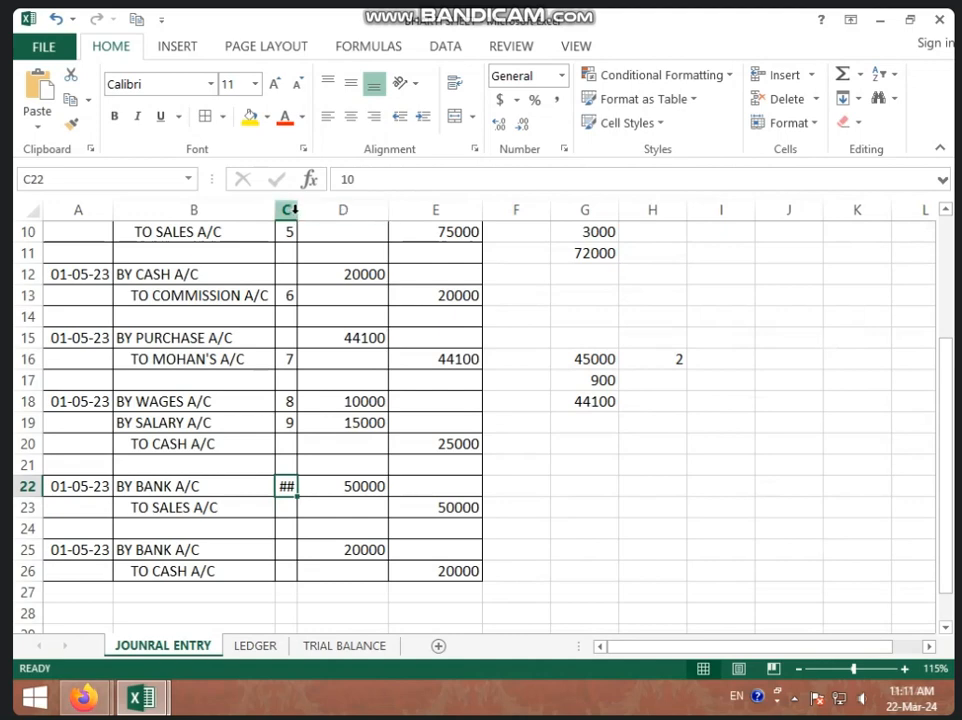
drag(297, 210, 302, 213)
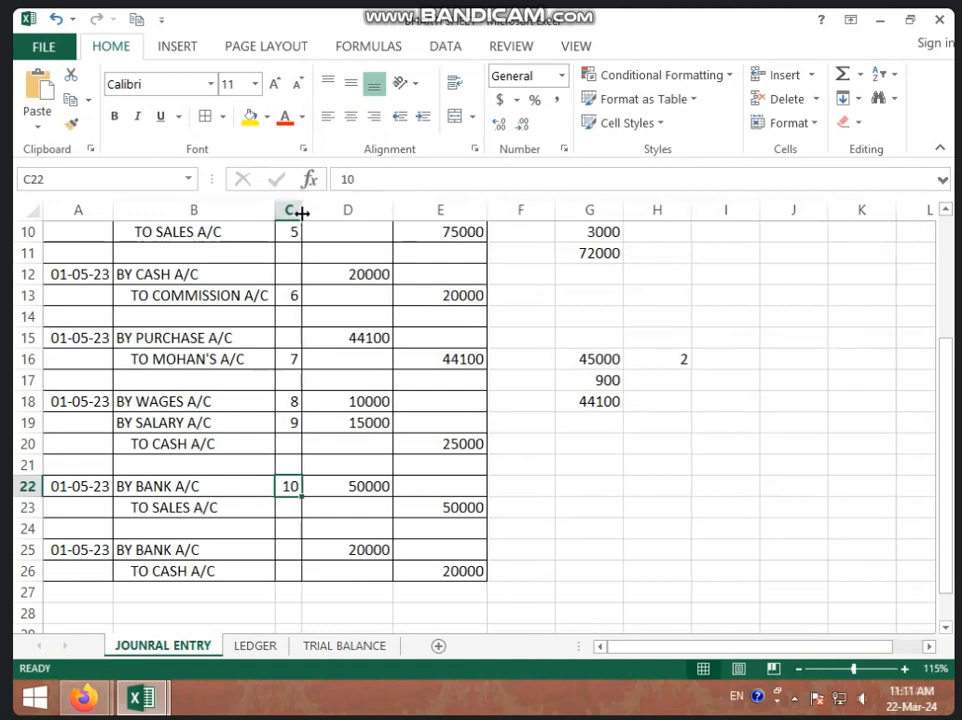
click(322, 461)
Post the first journal entry to CASH A/C on the LEDGER sheet, entering TO CAPITAL A/C as the debit particular in B4.
scroll(377, 446, up, 3)
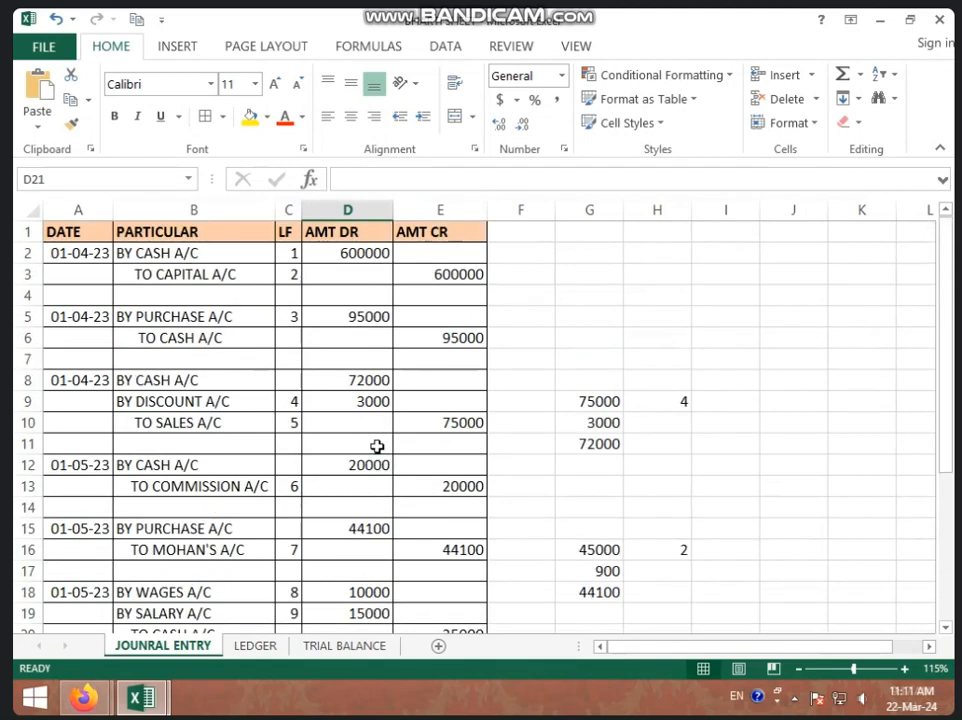
click(251, 632)
click(253, 646)
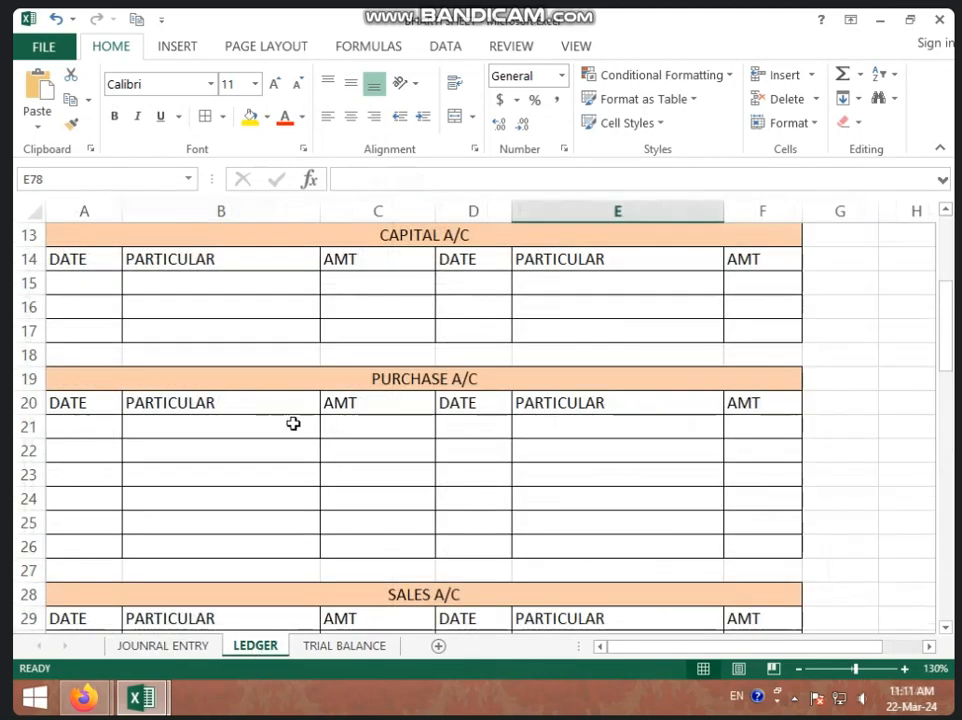
click(361, 242)
scroll(362, 249, up, 4)
click(350, 259)
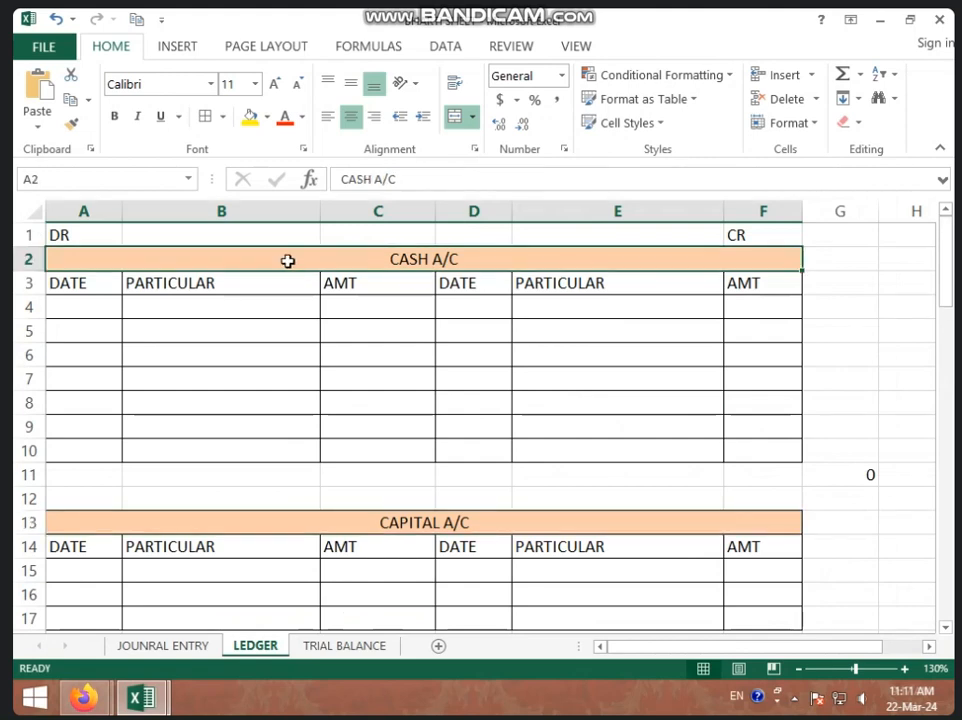
click(294, 302)
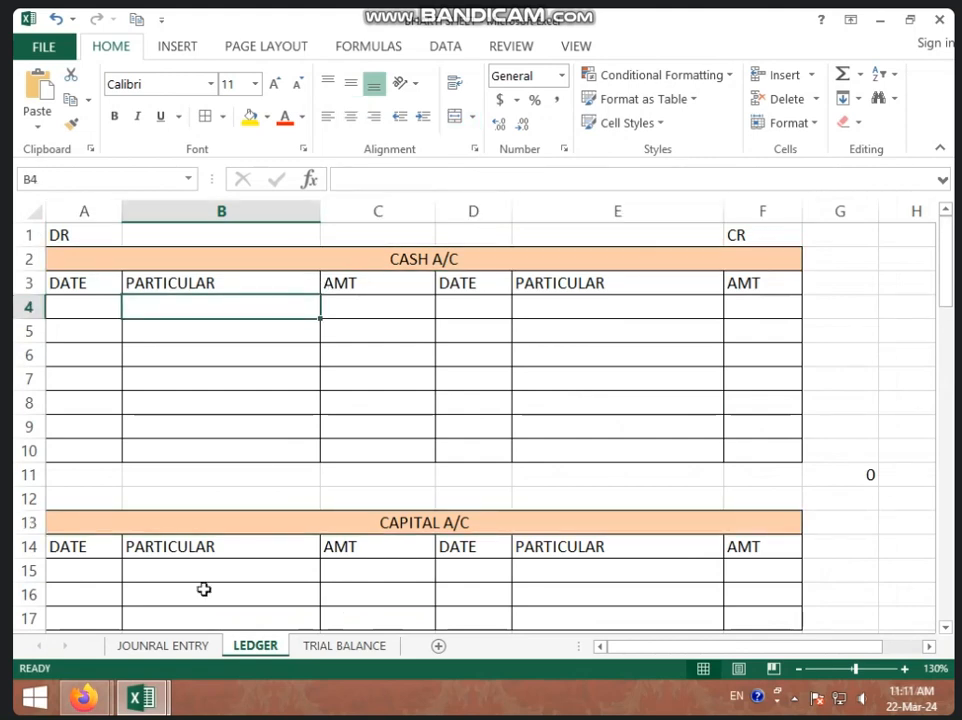
click(186, 648)
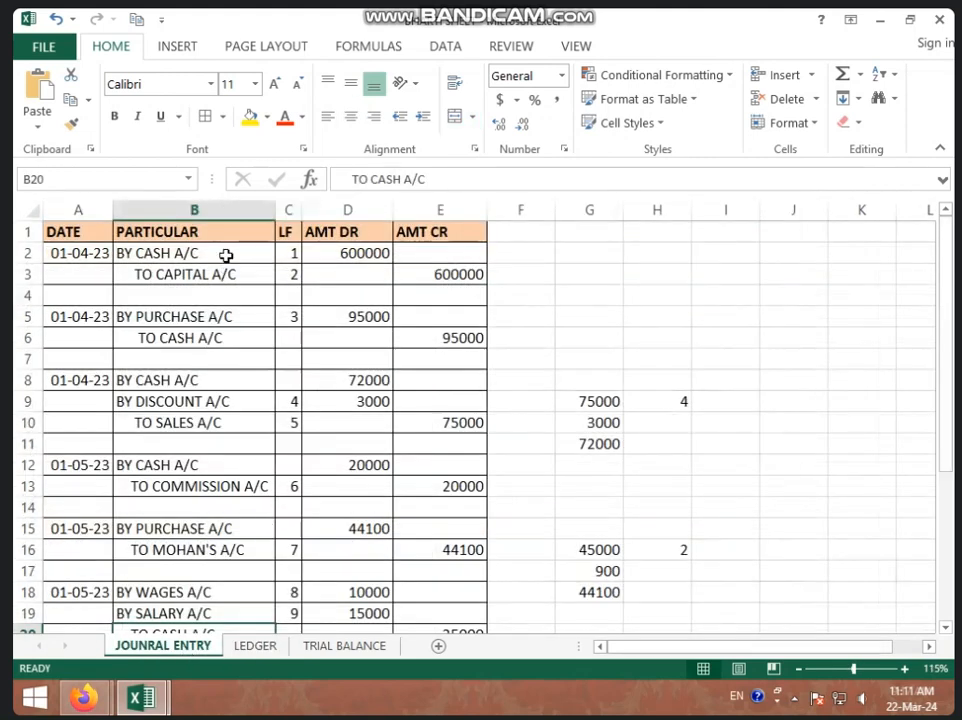
click(226, 256)
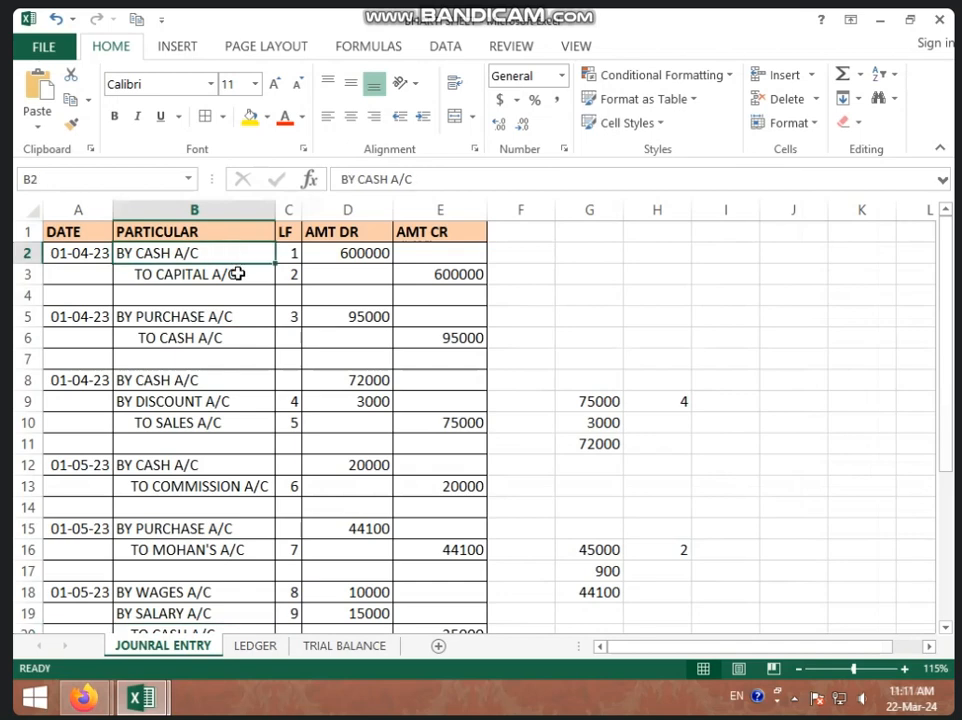
click(236, 273)
click(252, 646)
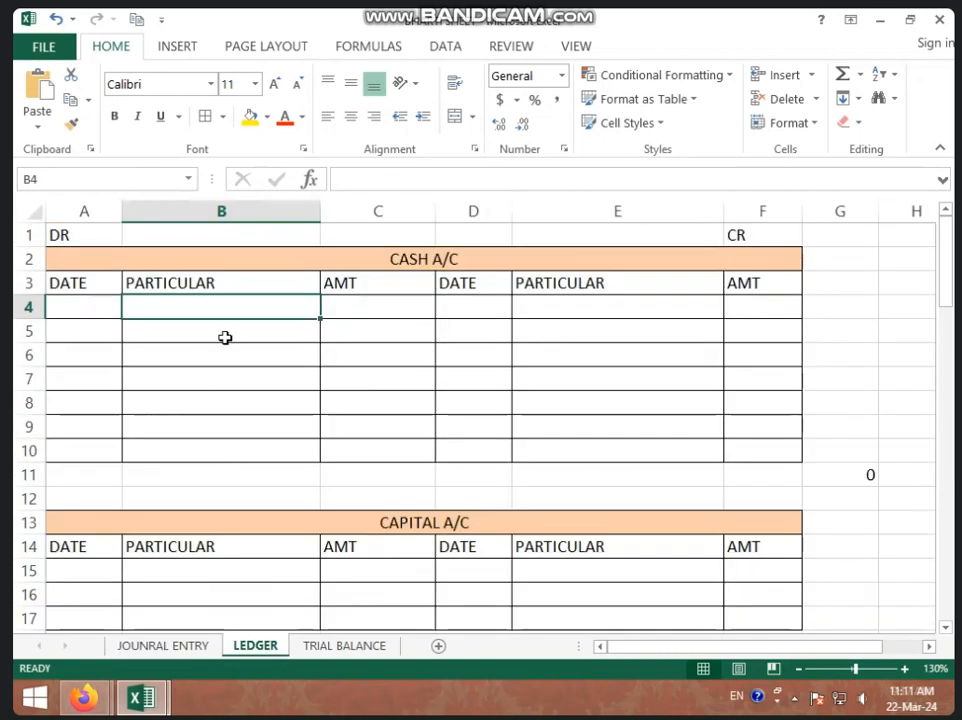
text(TO CA)
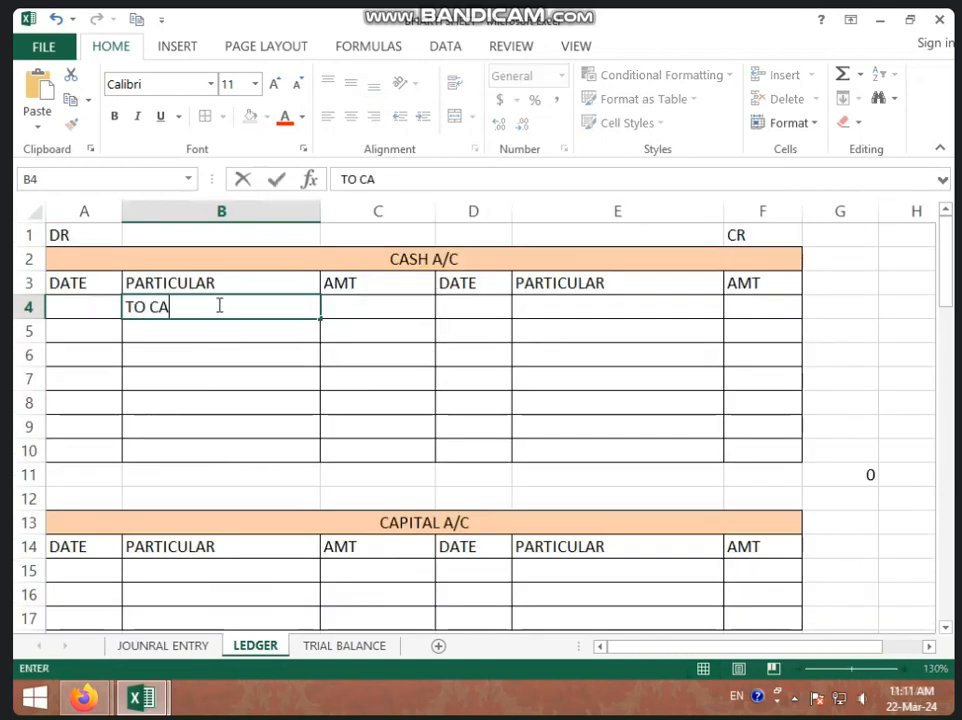
text(PITAL A/C)
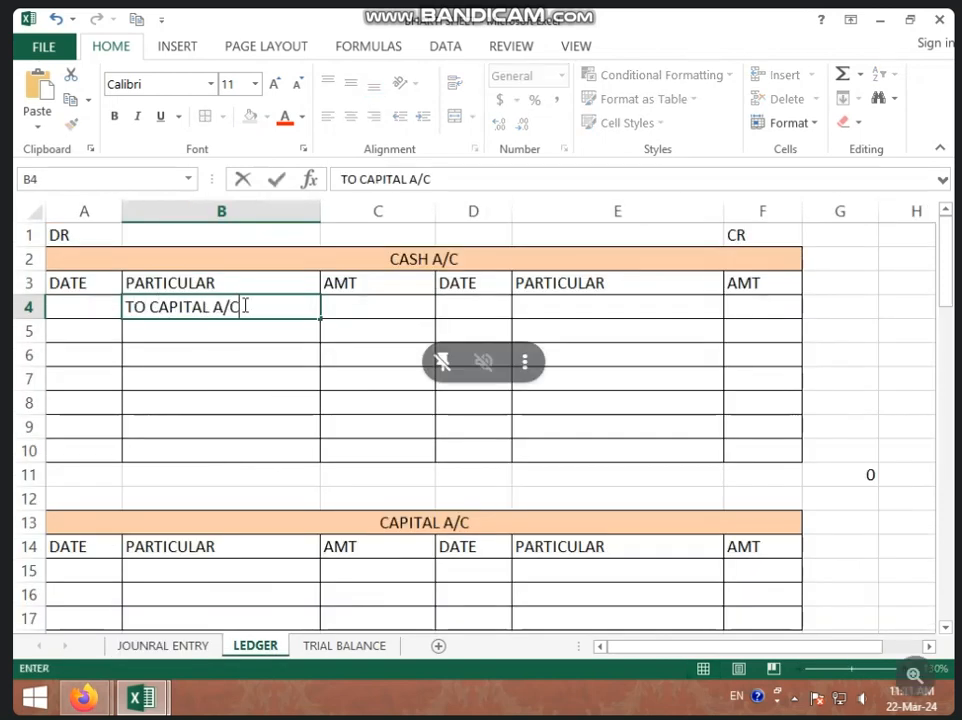
Enter 600000 as the debit amount for TO CAPITAL A/C in C4 of CASH A/C.
click(339, 302)
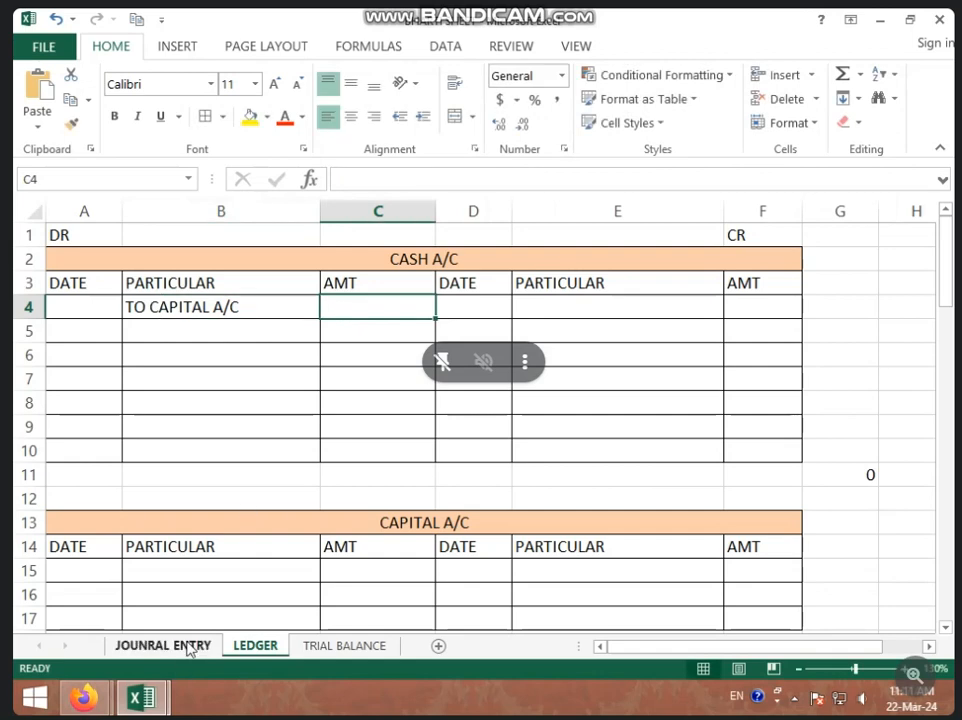
click(189, 644)
click(252, 645)
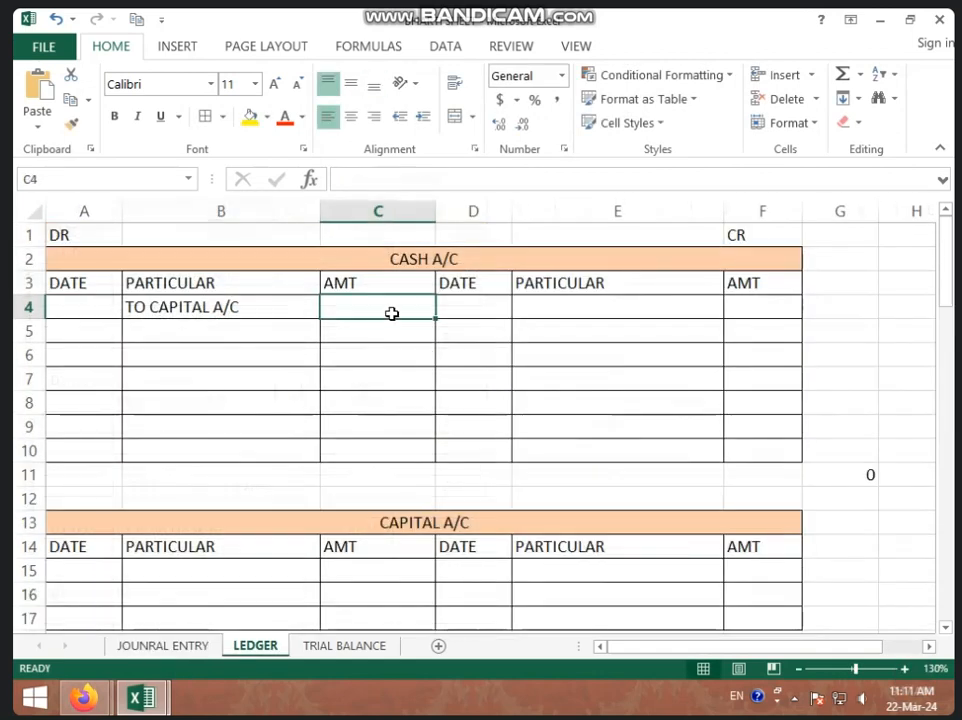
text(600000)
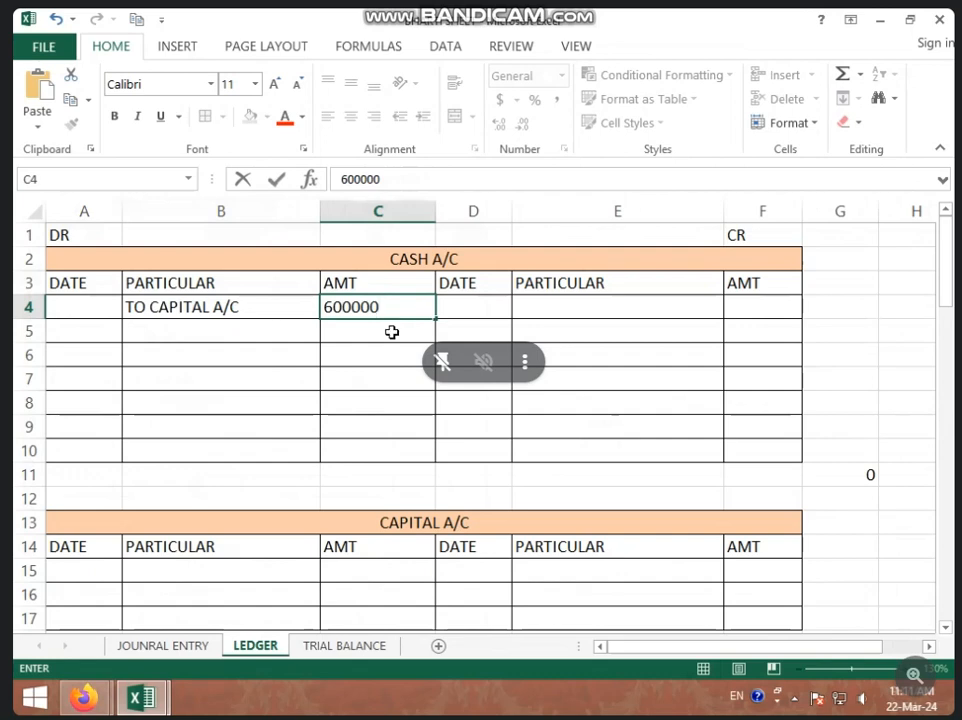
key(Return)
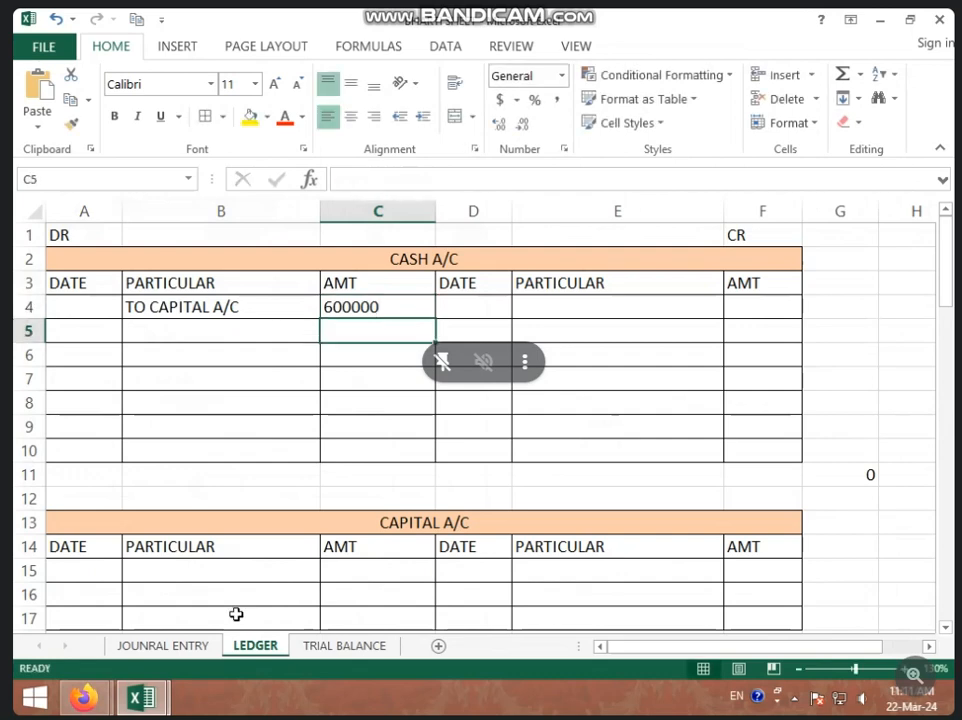
Check the purchase entry on the JOUNRAL ENTRY sheet and post BY PURCHASE A/C as the credit particular in E4 of CASH A/C.
click(180, 650)
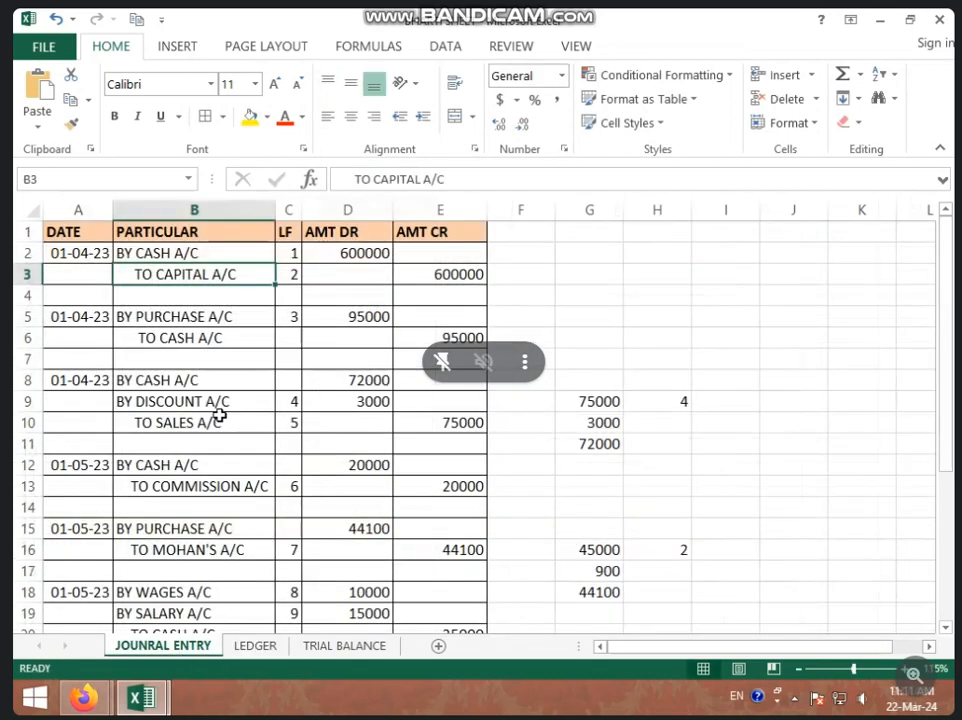
click(190, 317)
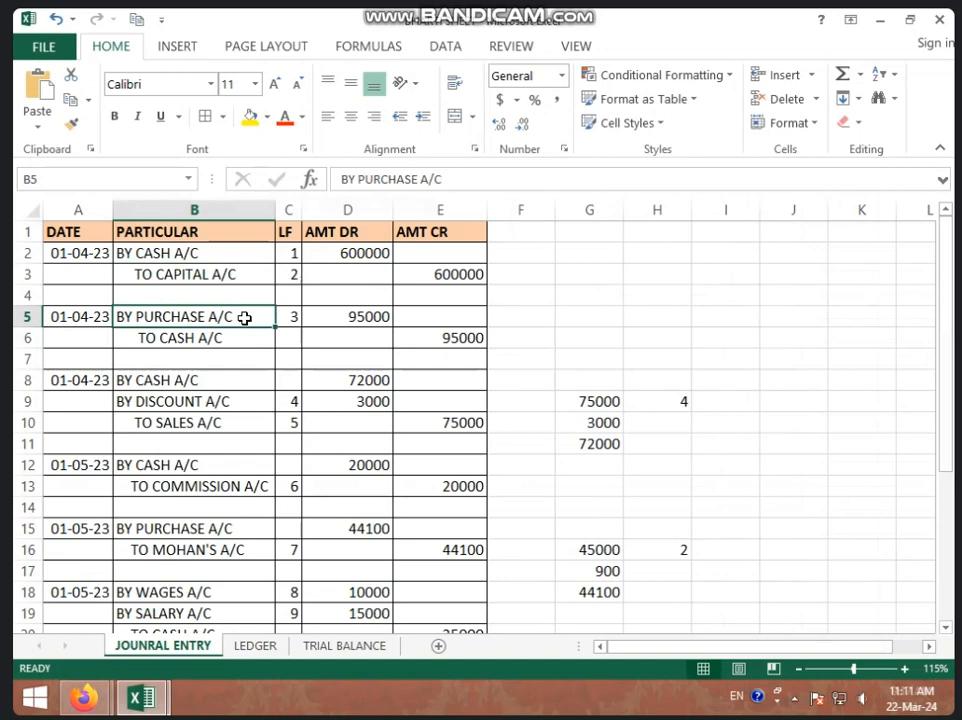
click(230, 341)
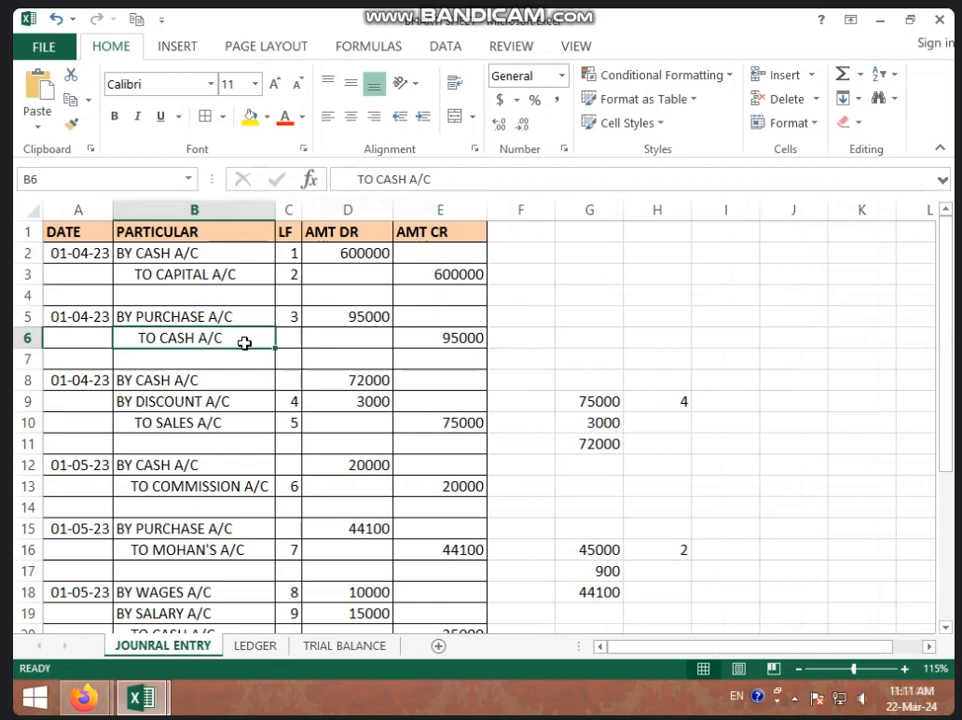
click(248, 647)
click(529, 314)
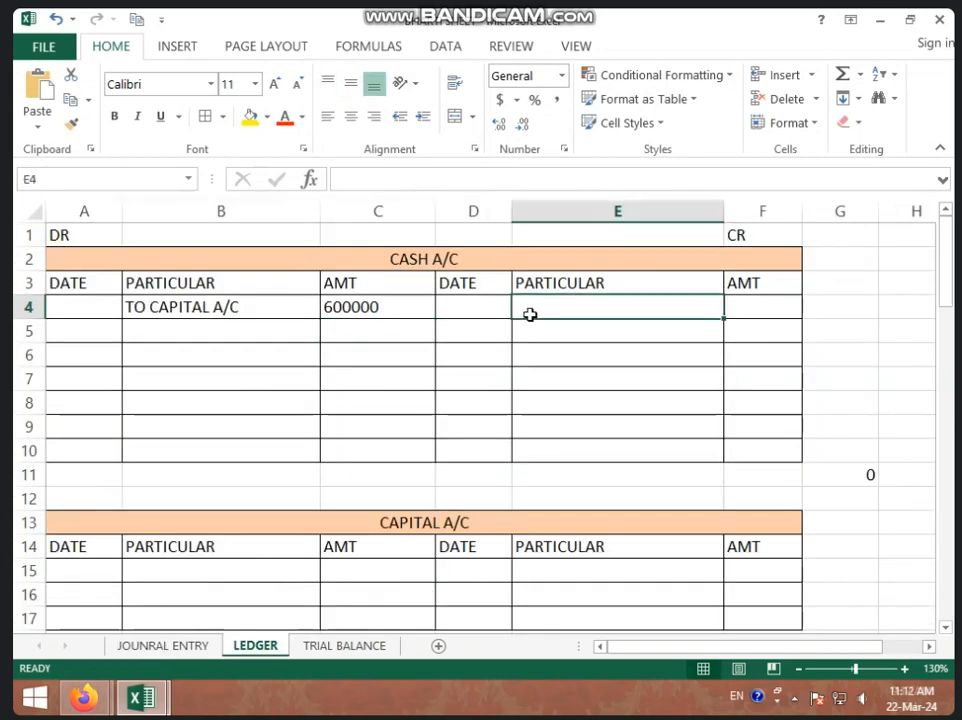
text(BY PURCHA)
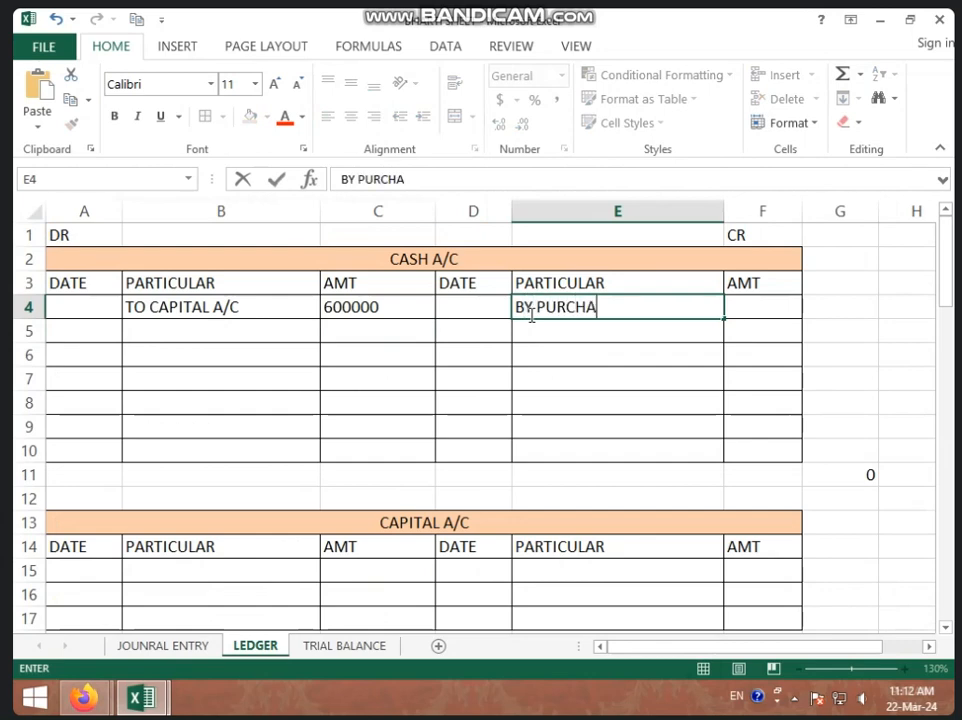
text(SE A/)
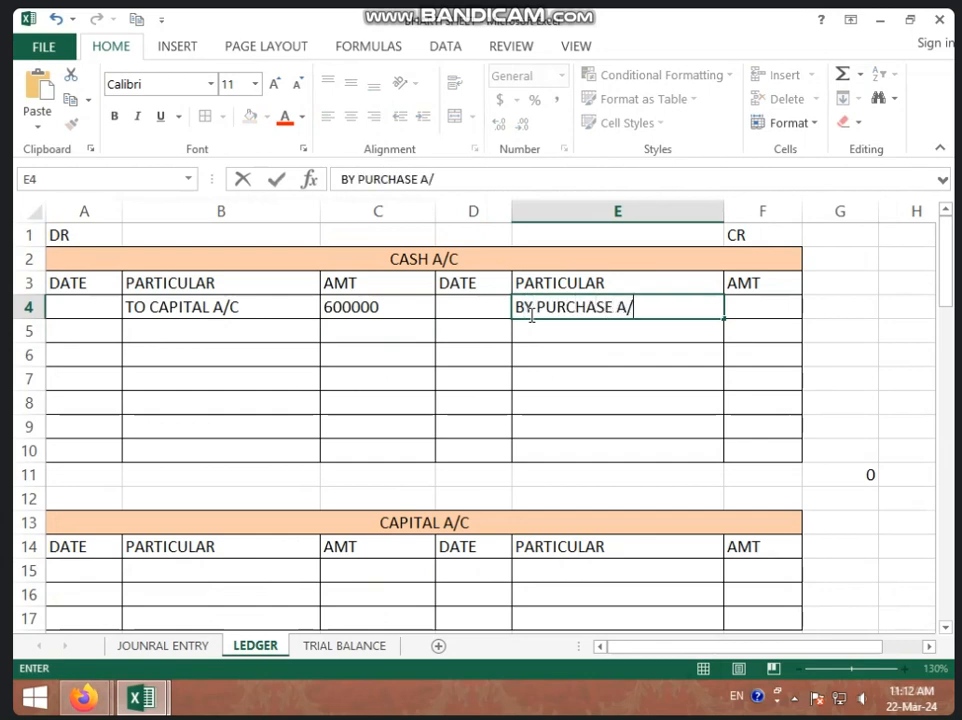
text(C)
click(775, 303)
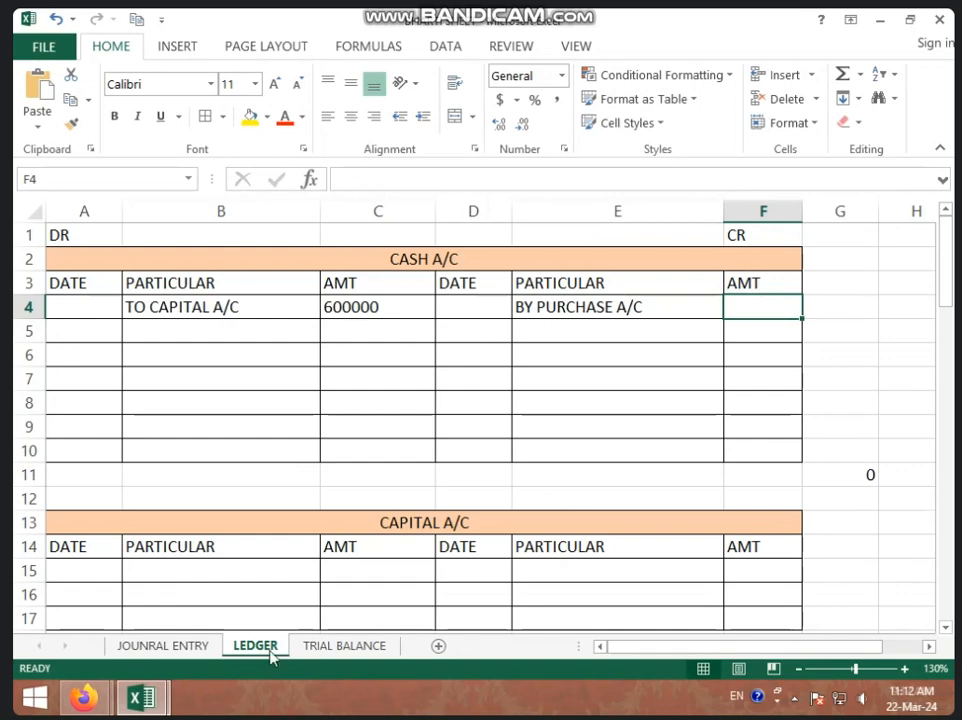
Look up the cash credit amount in the journal's purchase entry and enter 95000 in F4 of CASH A/C.
click(203, 645)
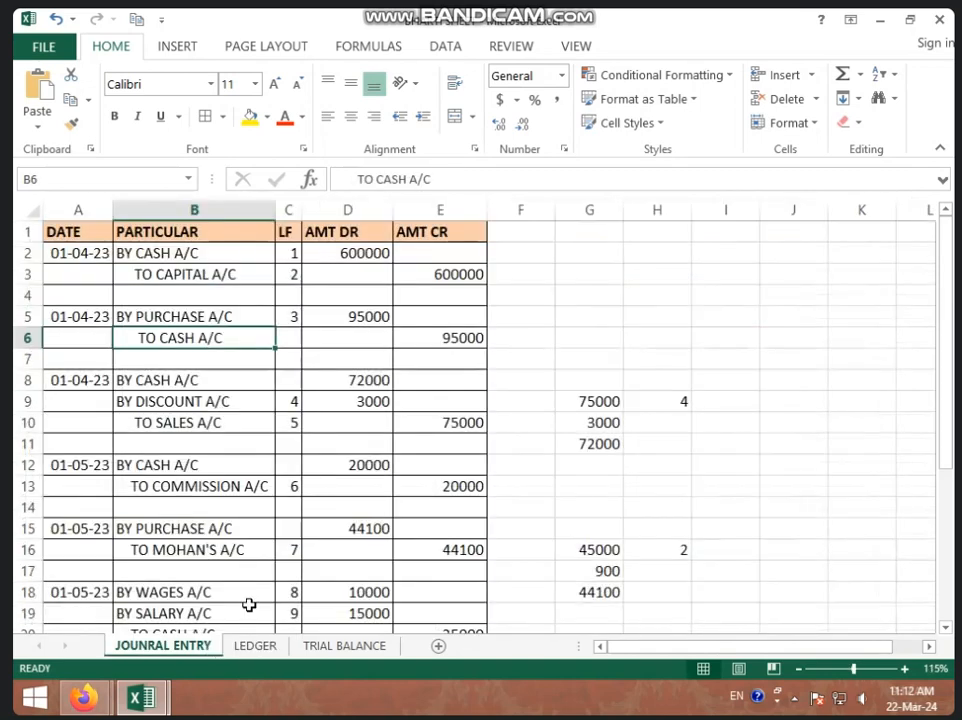
click(424, 340)
click(248, 645)
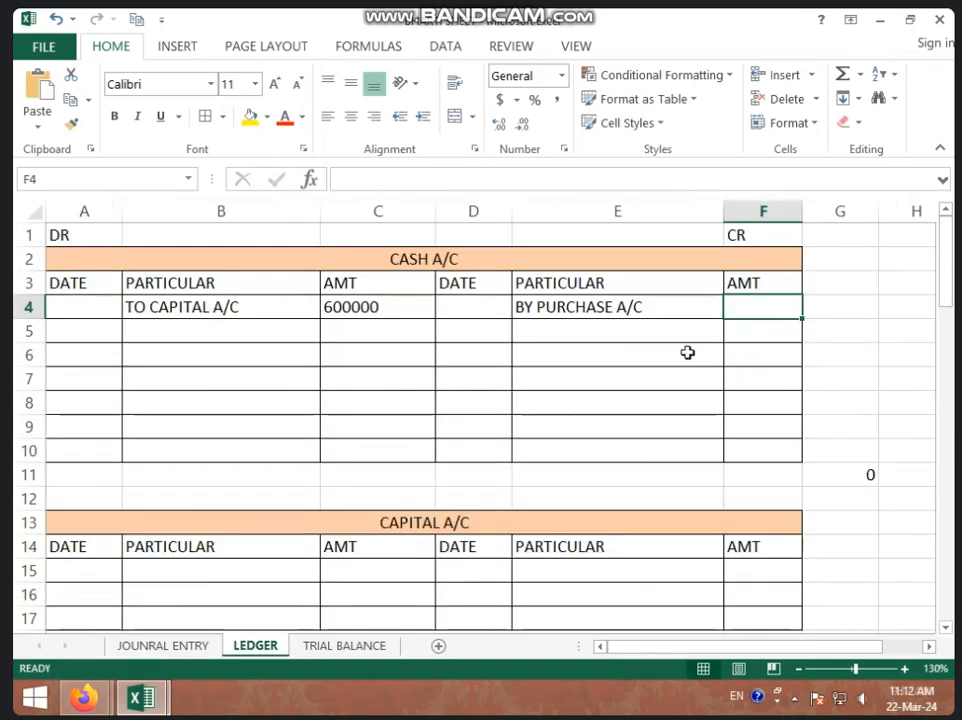
text(95000)
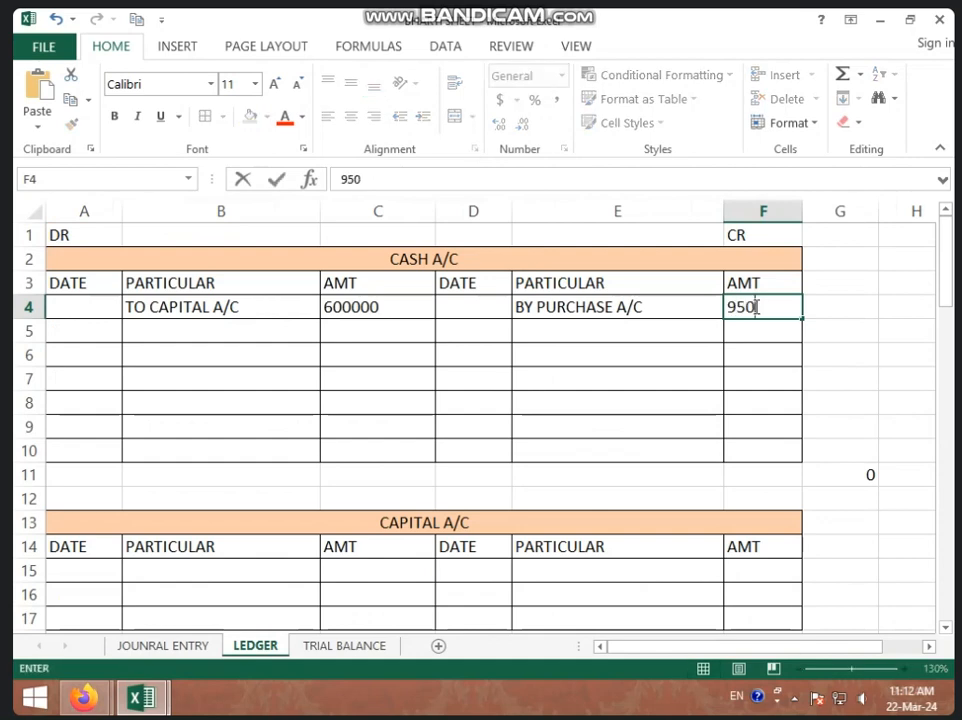
click(695, 333)
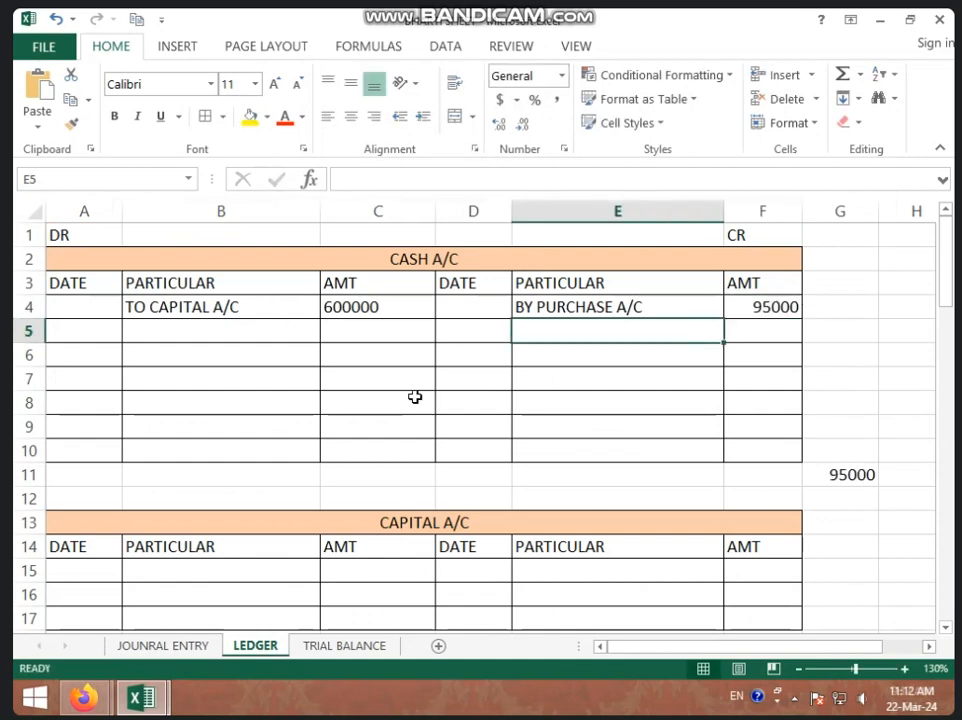
Check the journal's cash, discount and sales entry and post TO SALES A/C as the debit particular in B5 of CASH A/C.
click(187, 648)
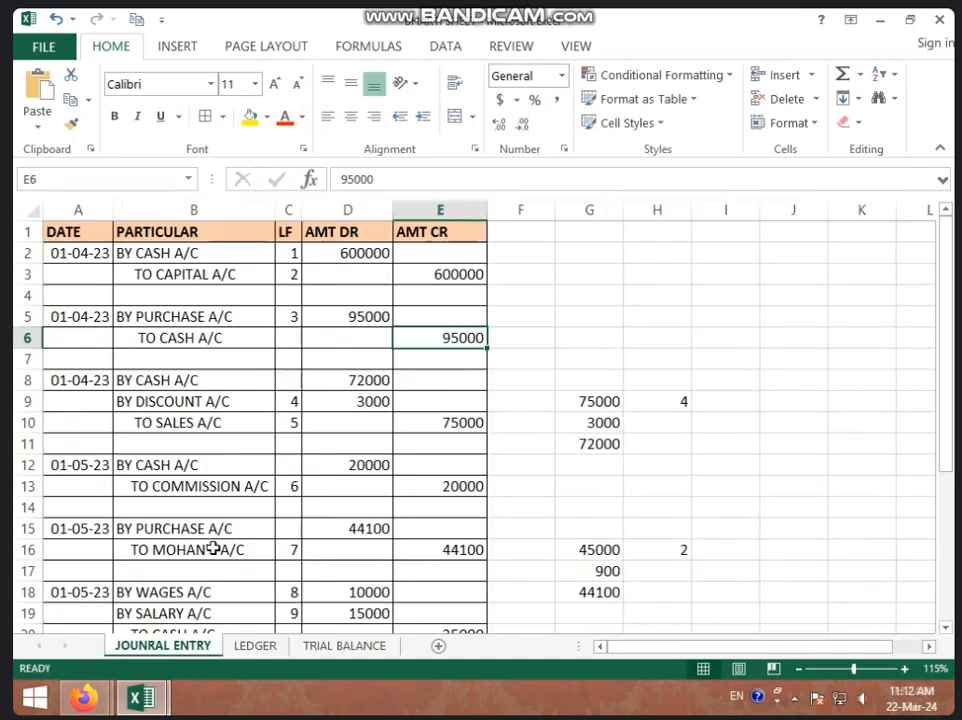
click(201, 386)
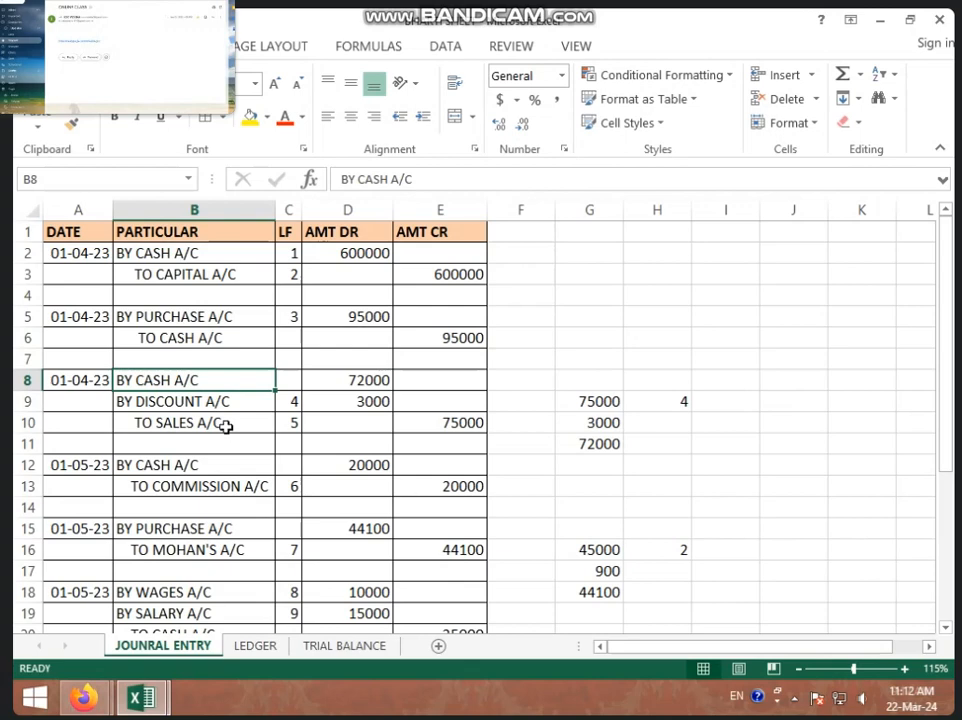
click(155, 422)
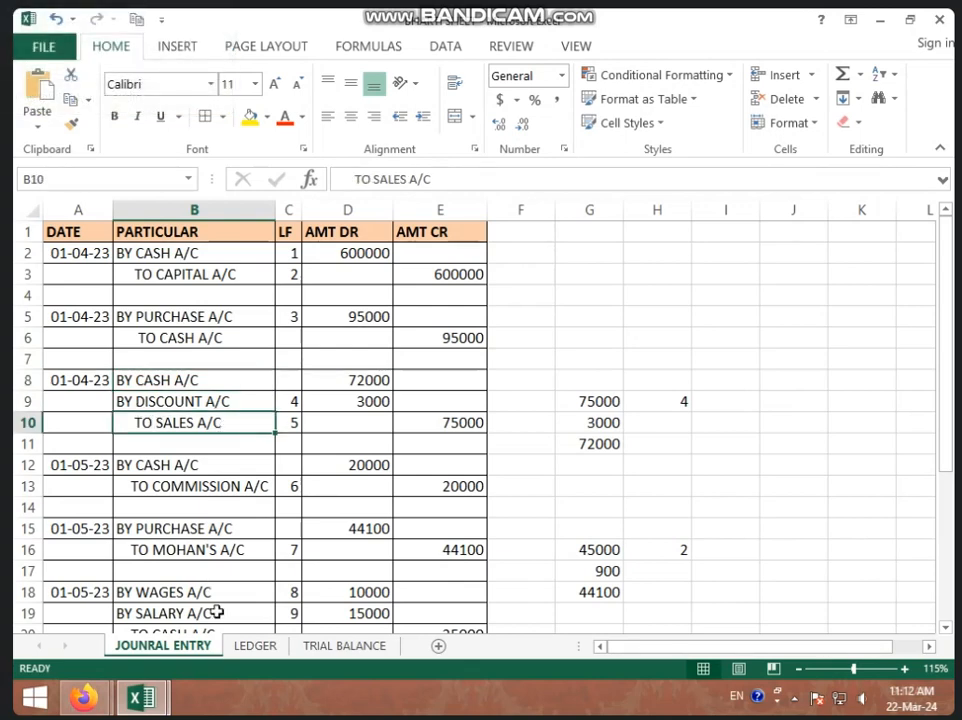
click(246, 647)
click(205, 333)
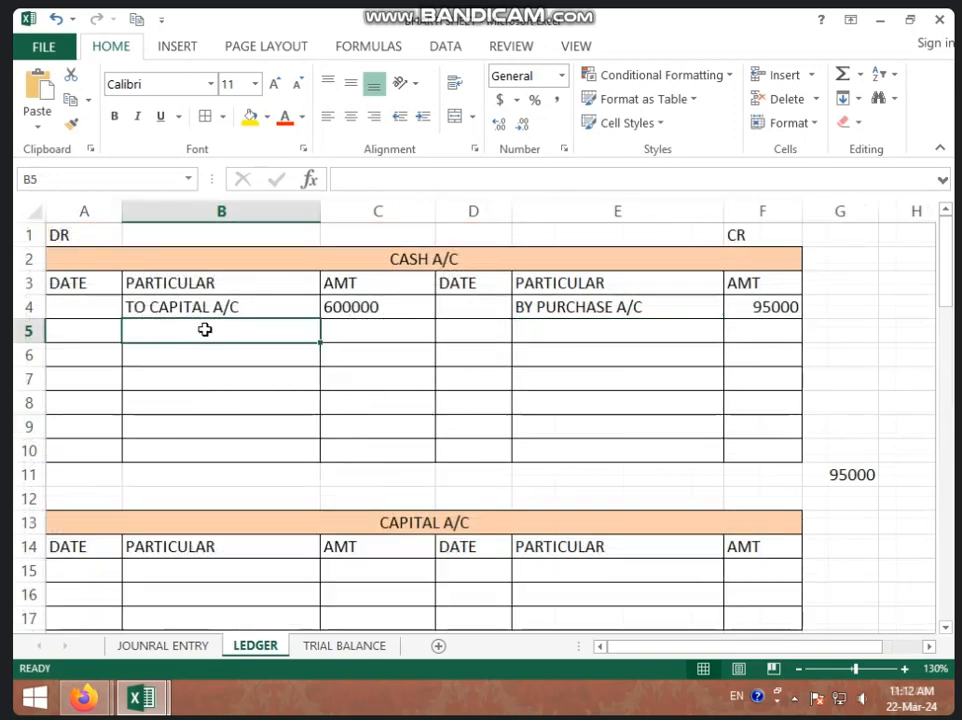
text(TO SALES)
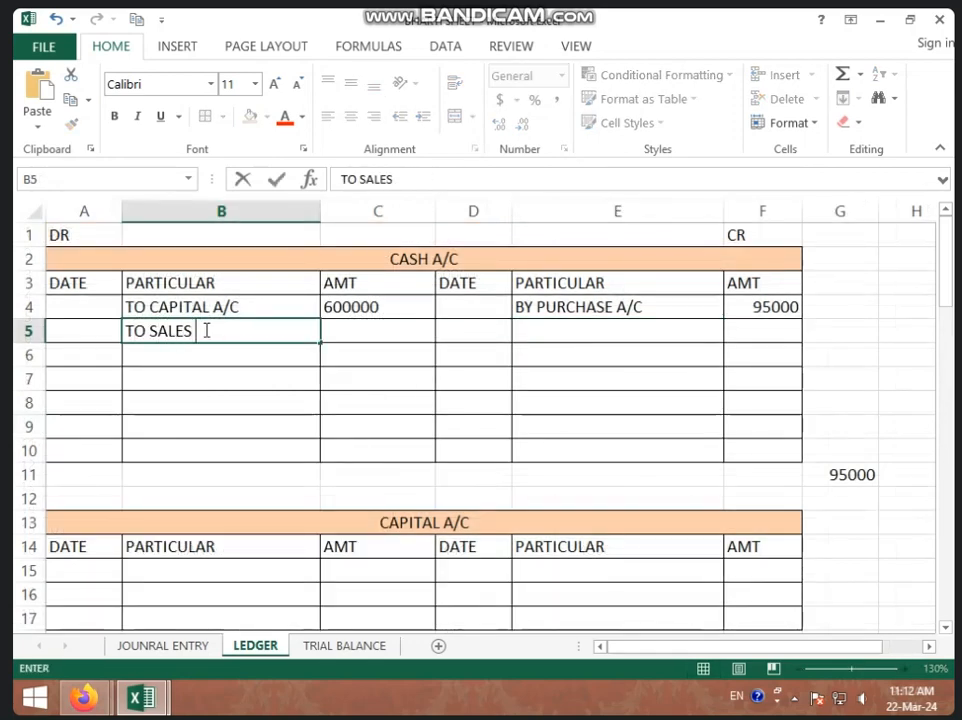
text( A/C)
click(432, 330)
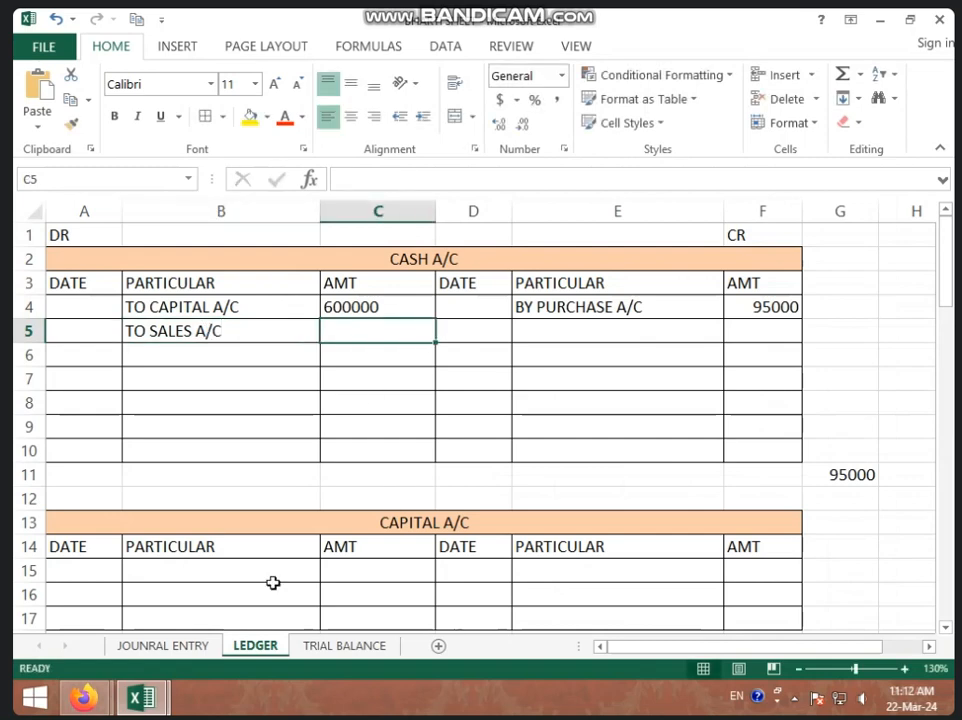
Look up the cash debit amount in the journal's sales entry and enter 72000 in C5 of CASH A/C.
click(200, 644)
click(320, 385)
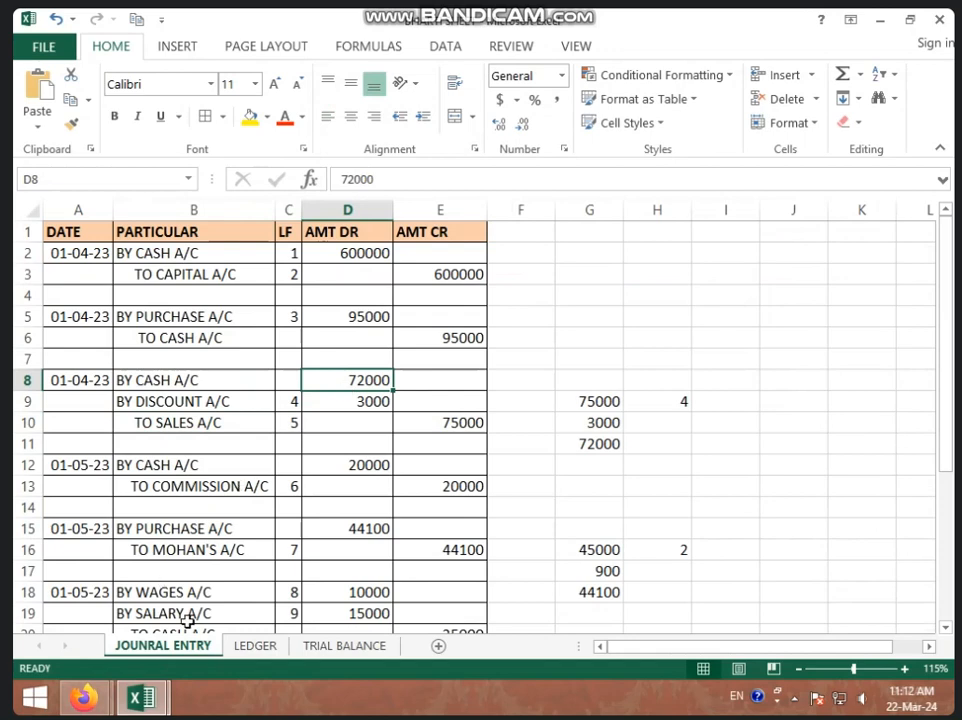
click(252, 647)
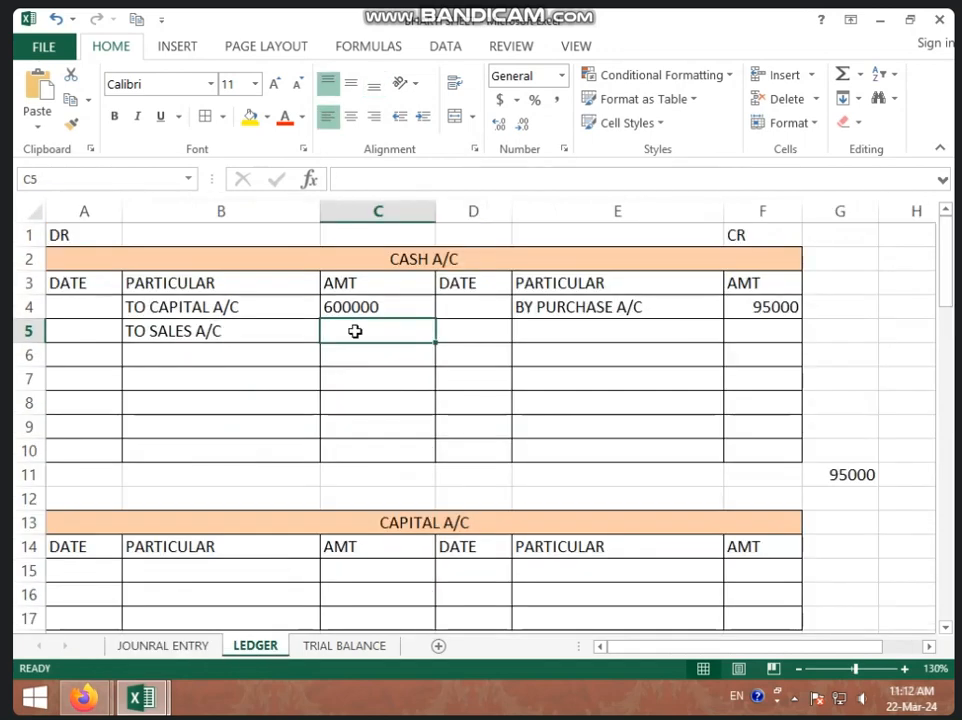
text(72000)
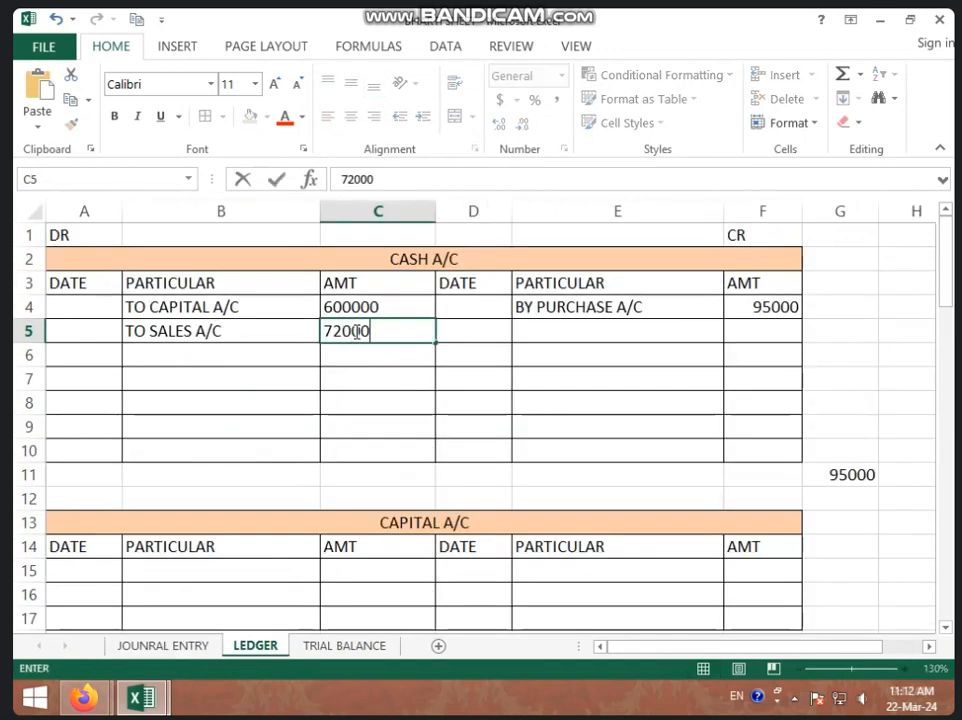
key(Return)
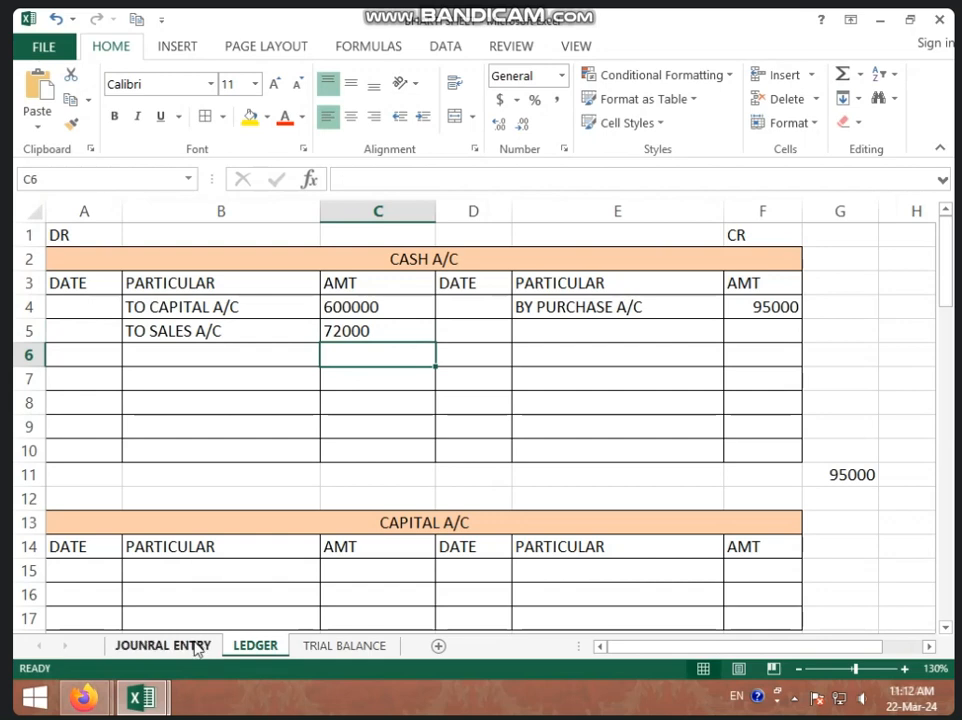
Examine the journal's cash and commission entry in rows 12 and 13, and the discount line with its LF number in row 9.
click(197, 647)
scroll(190, 395, down, 1)
click(181, 403)
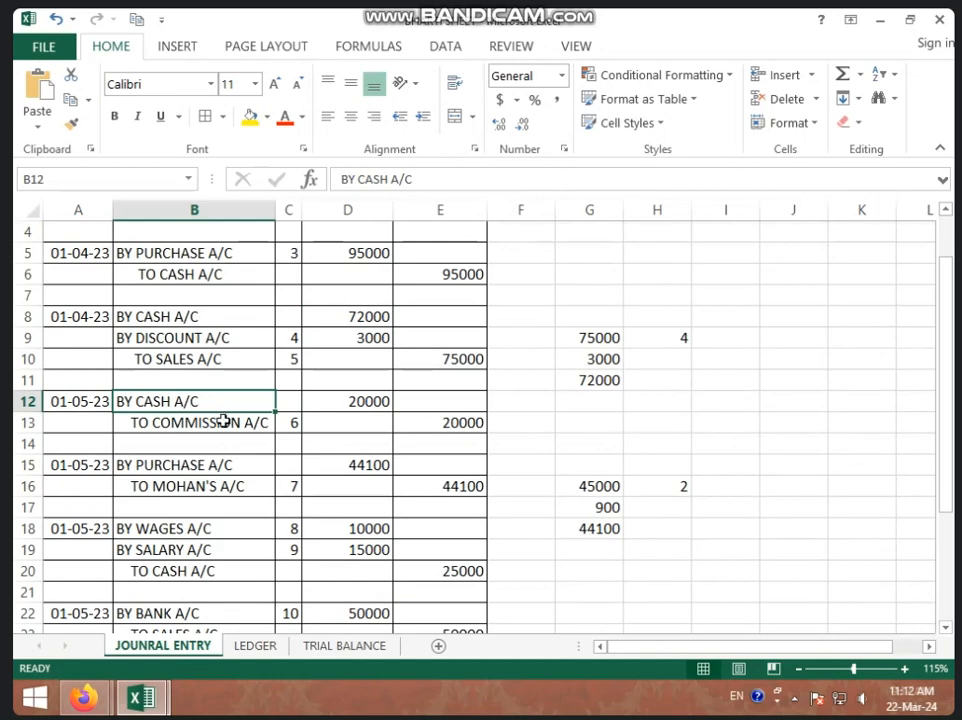
click(222, 421)
click(218, 341)
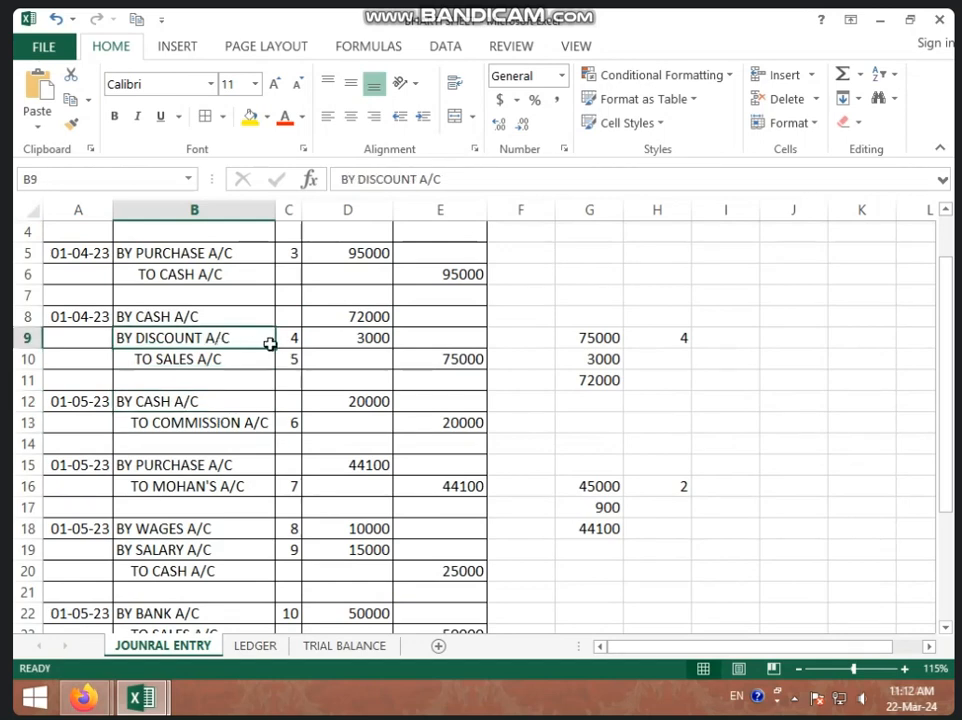
click(294, 341)
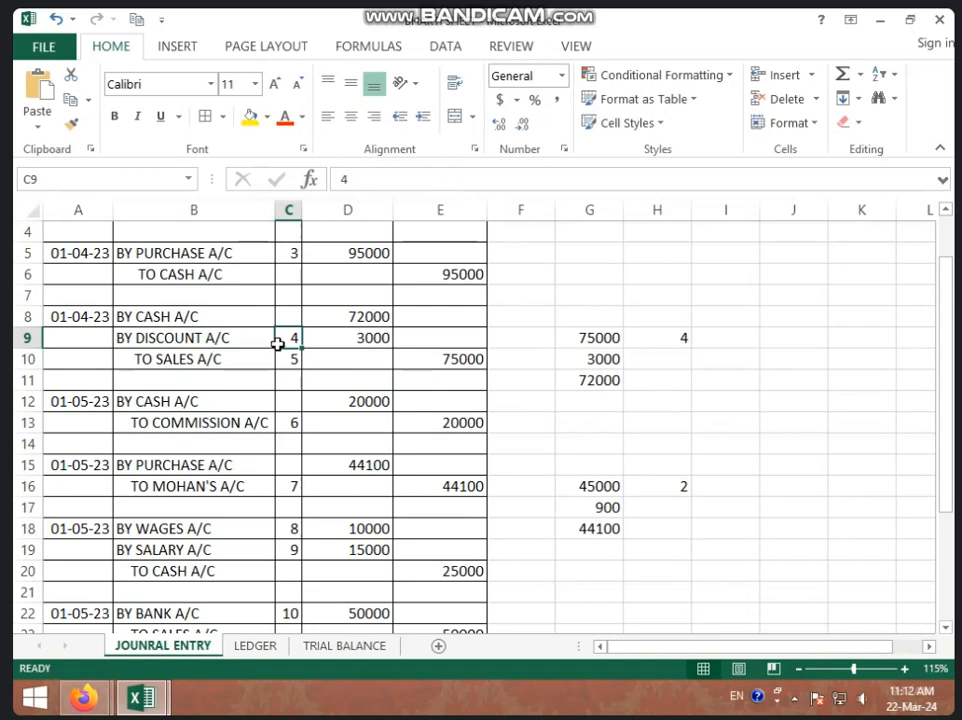
click(215, 399)
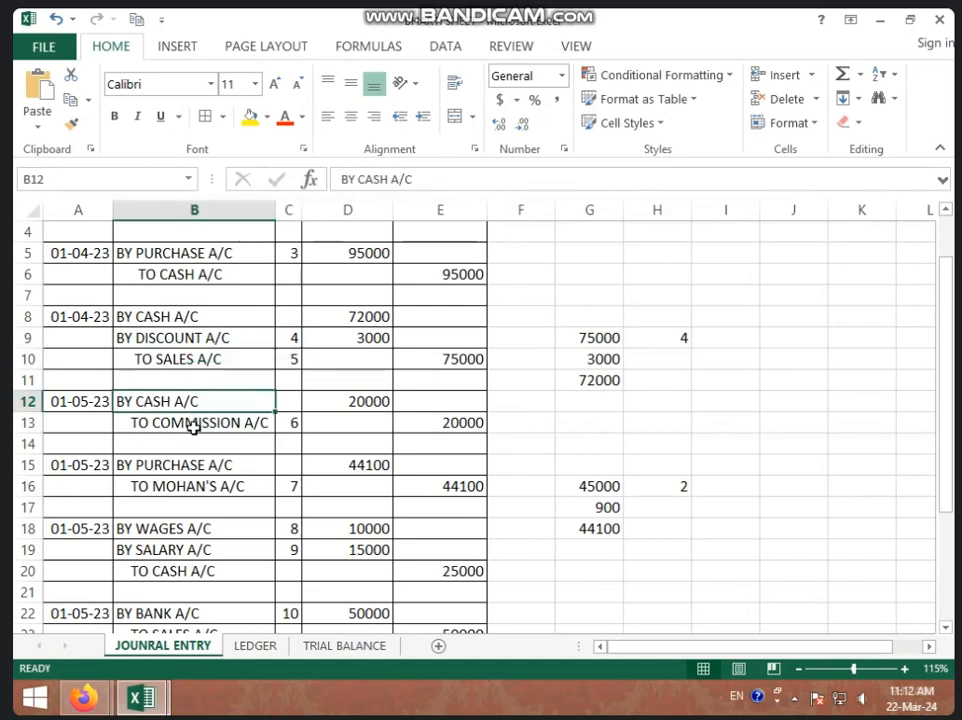
click(194, 424)
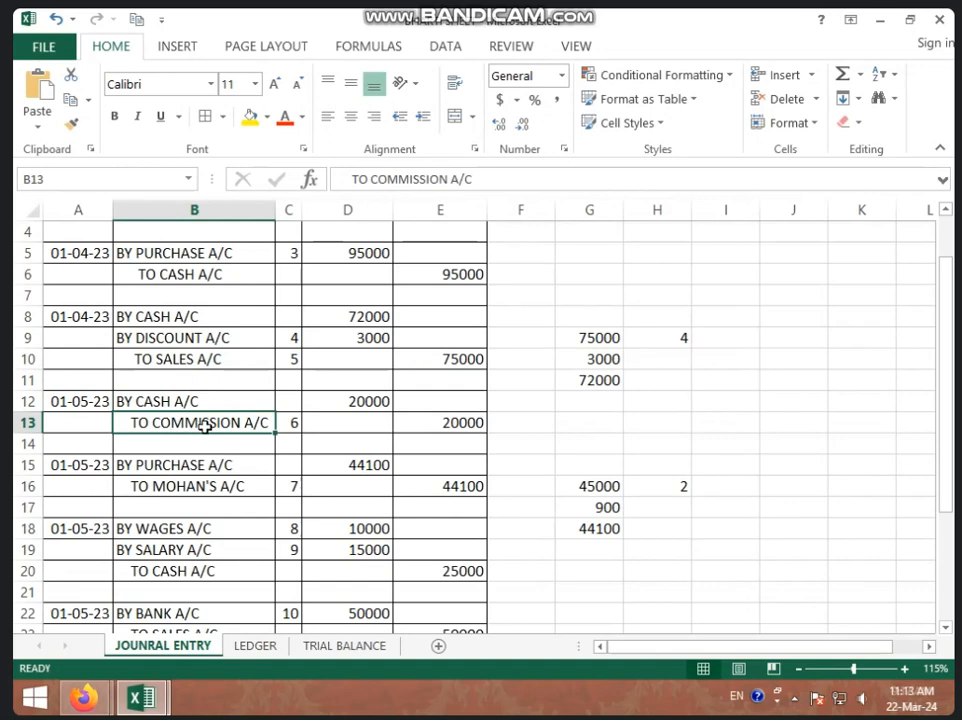
Post TO COMMISSION A/C as the debit particular in B6 of CASH A/C on the LEDGER sheet.
click(253, 646)
click(207, 357)
text(T)
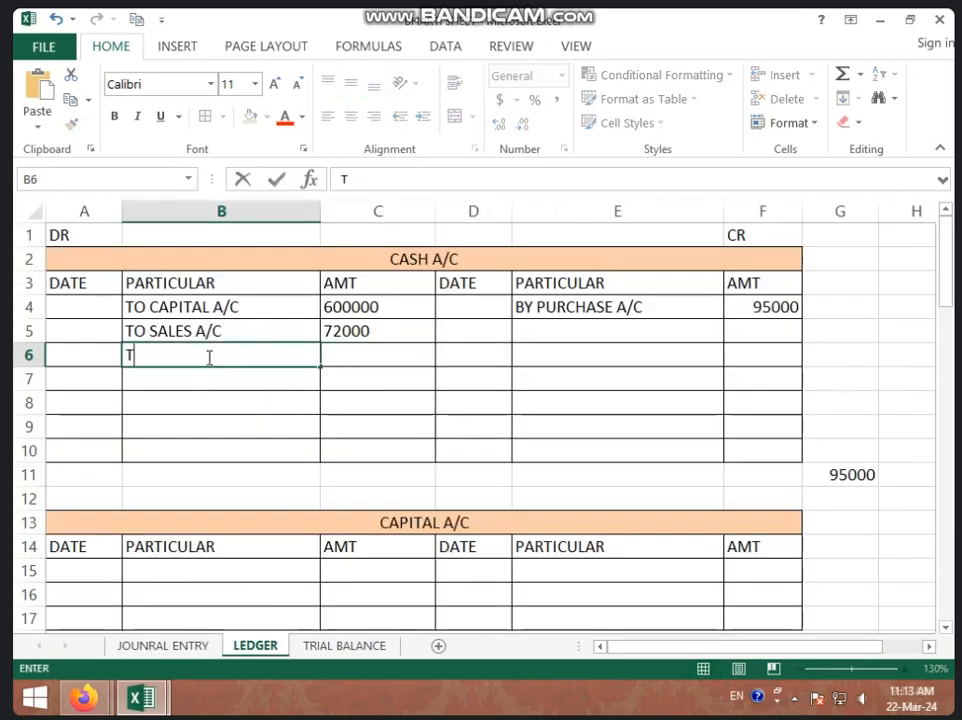
text(O COMM)
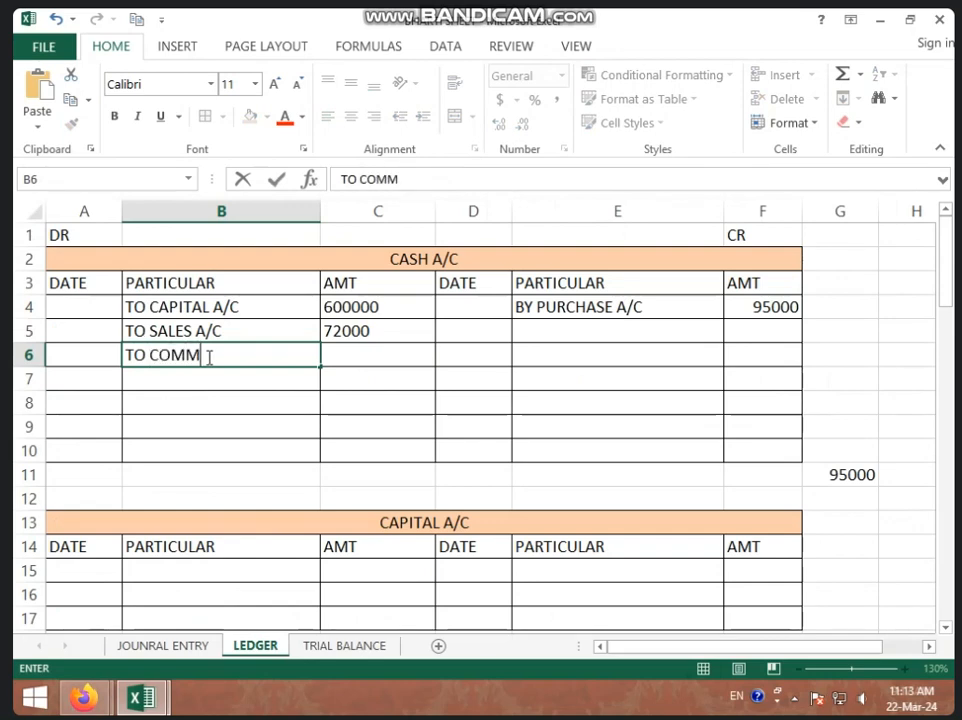
text(ISSION )
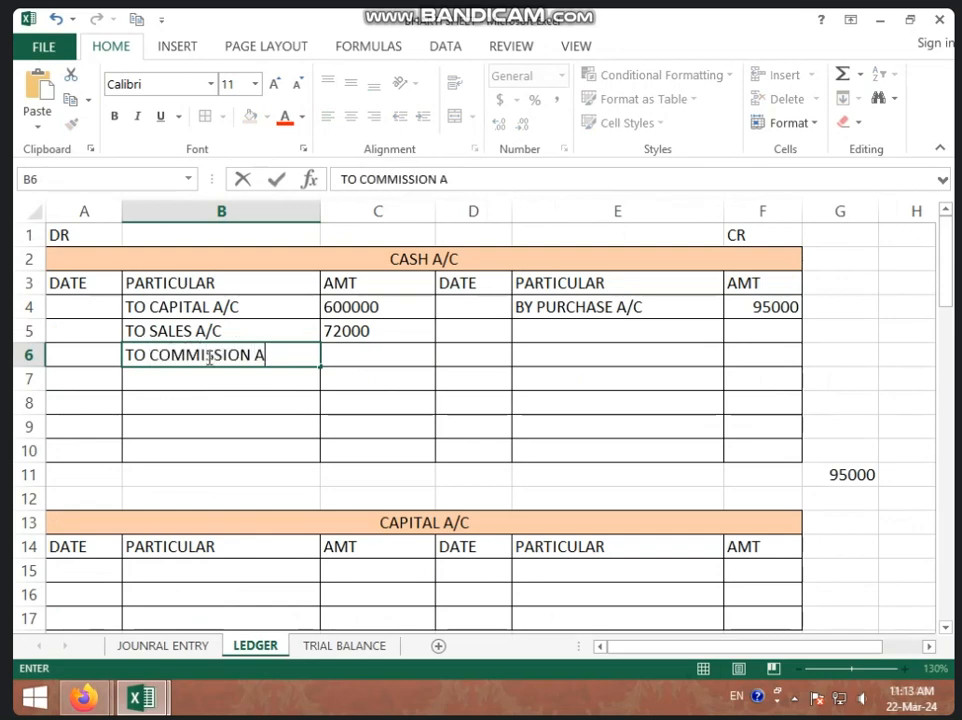
text(A/C)
click(351, 355)
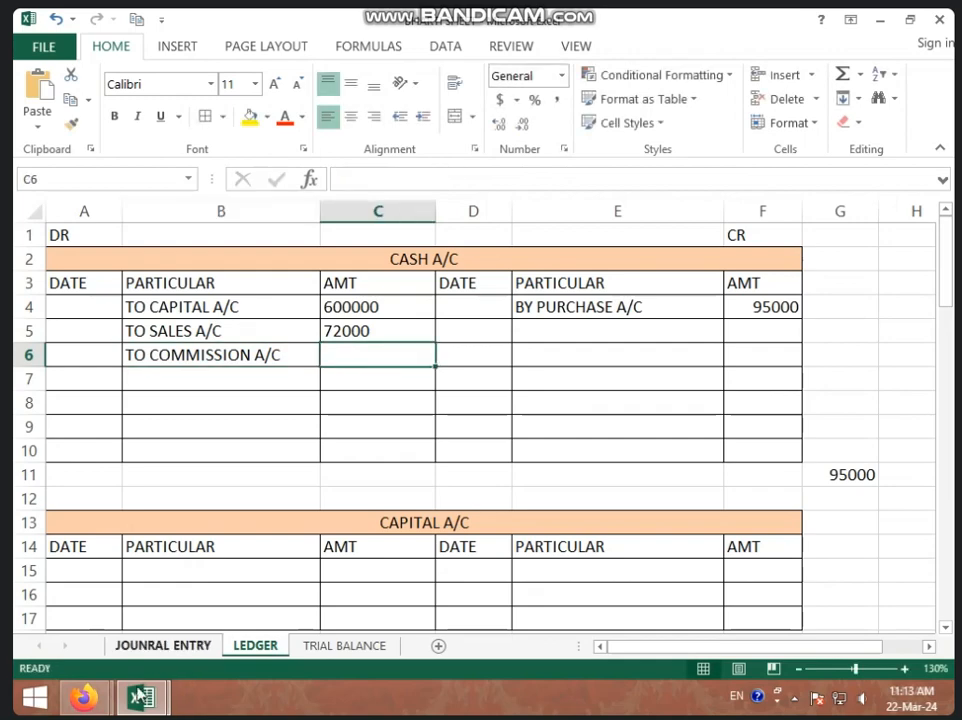
Look up the cash debit amount in the journal's commission entry and enter 20000 in C6 of CASH A/C on the LEDGER sheet.
click(155, 646)
click(318, 405)
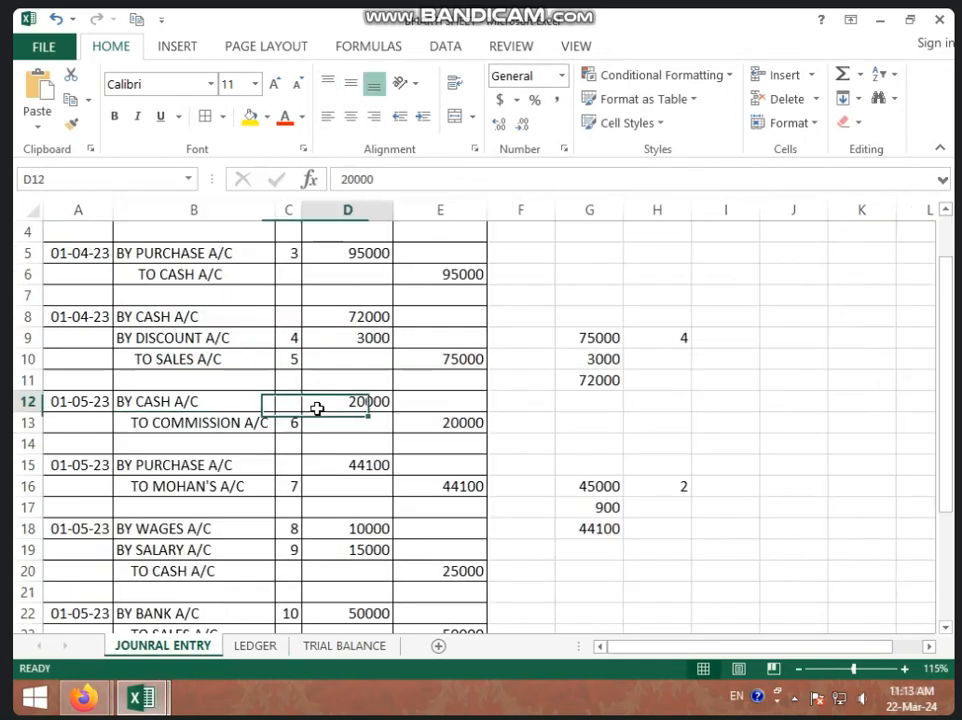
click(255, 646)
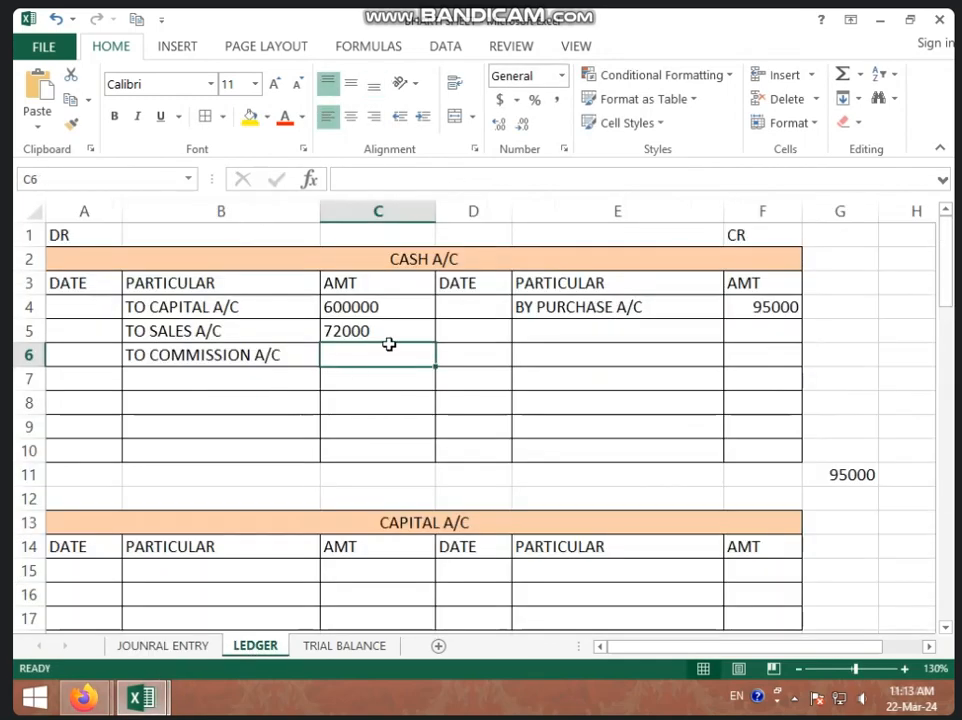
text(20000)
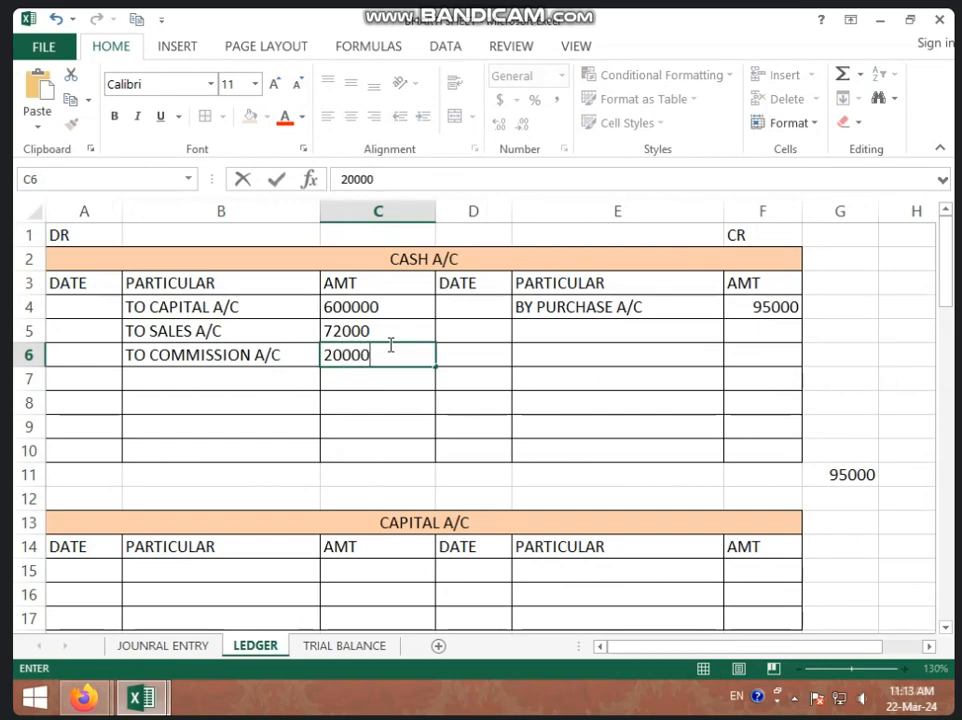
key(Return)
Examine the journal's purchase entry in rows 15 and 16 and the wages, salary and cash entry in rows 18 to 20.
click(163, 646)
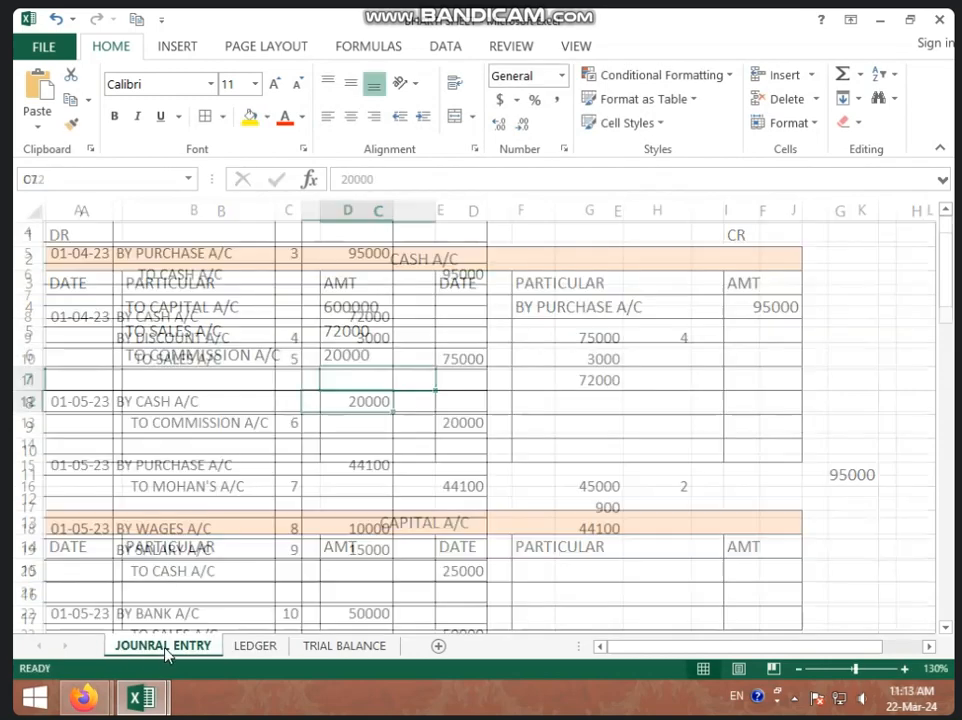
scroll(172, 423, down, 1)
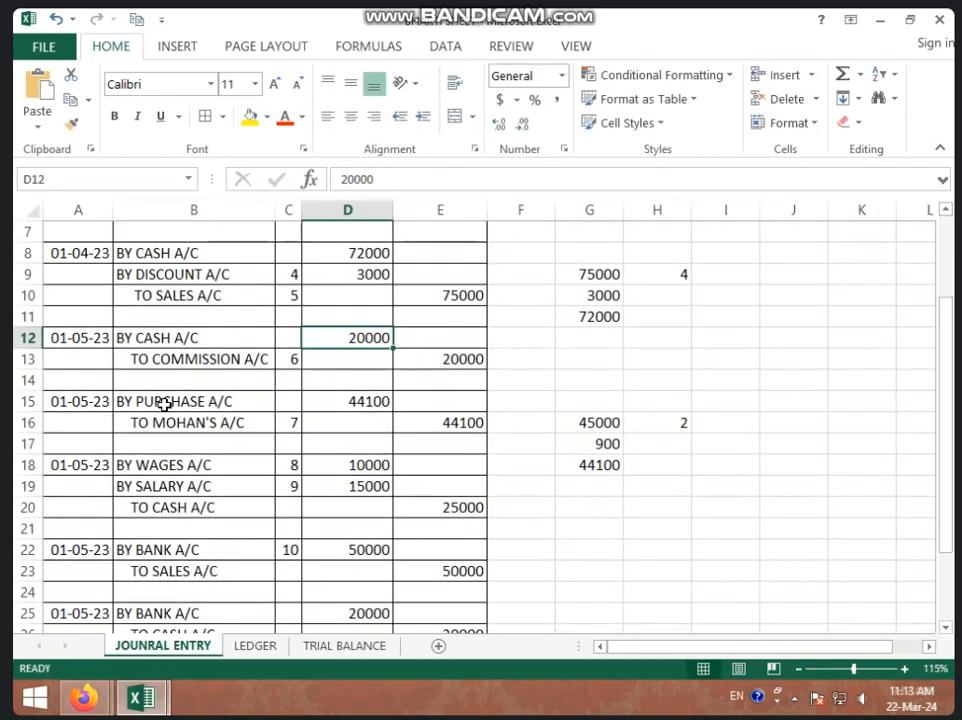
click(165, 403)
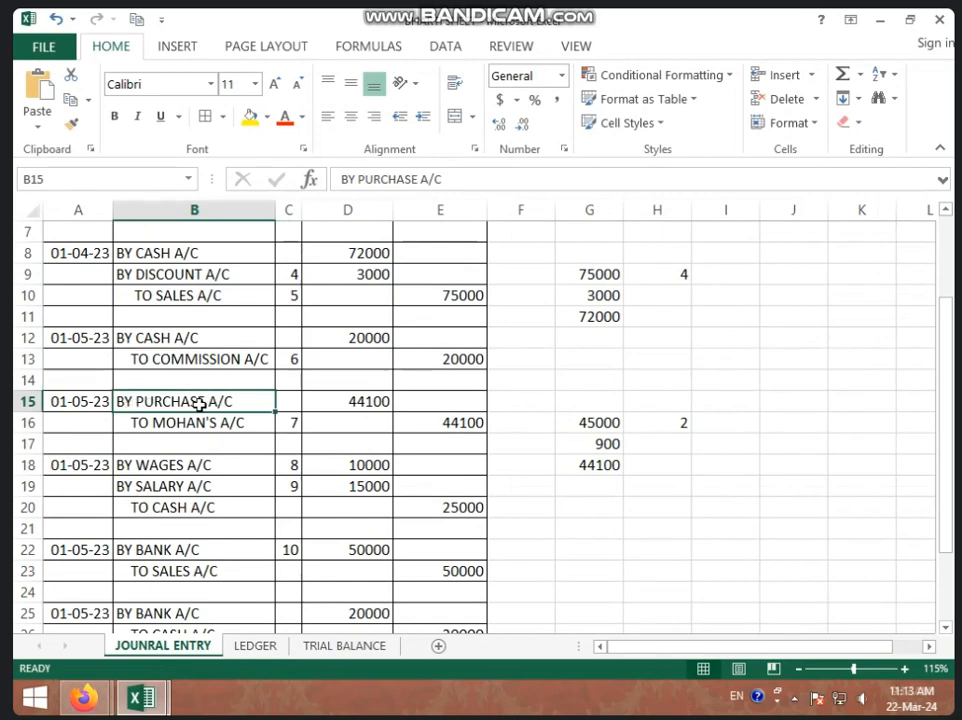
scroll(221, 401, down, 1)
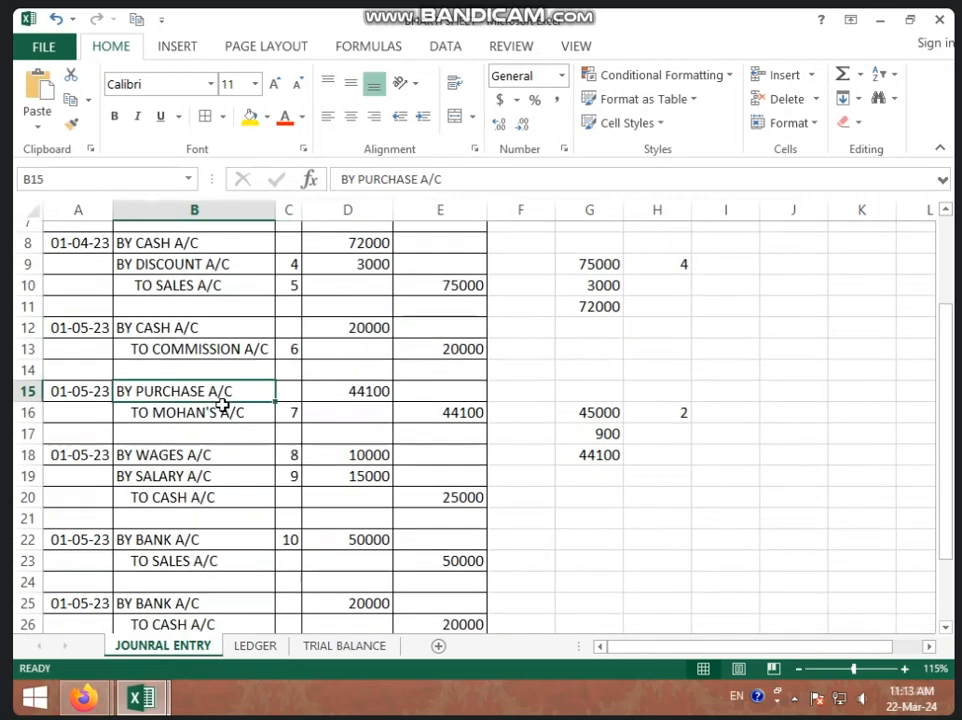
click(183, 397)
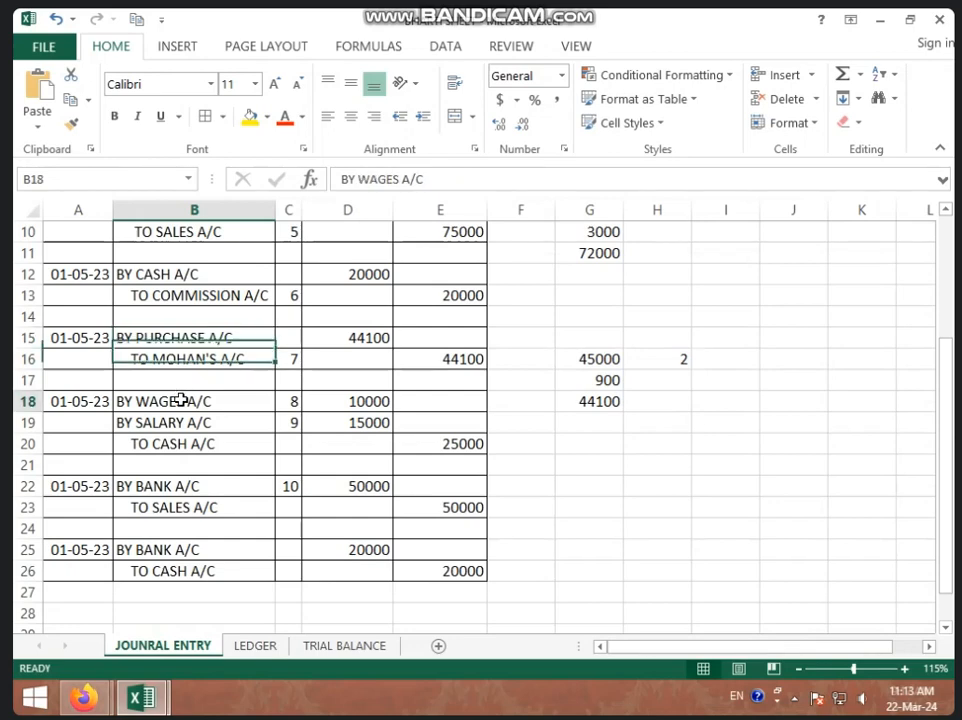
click(195, 444)
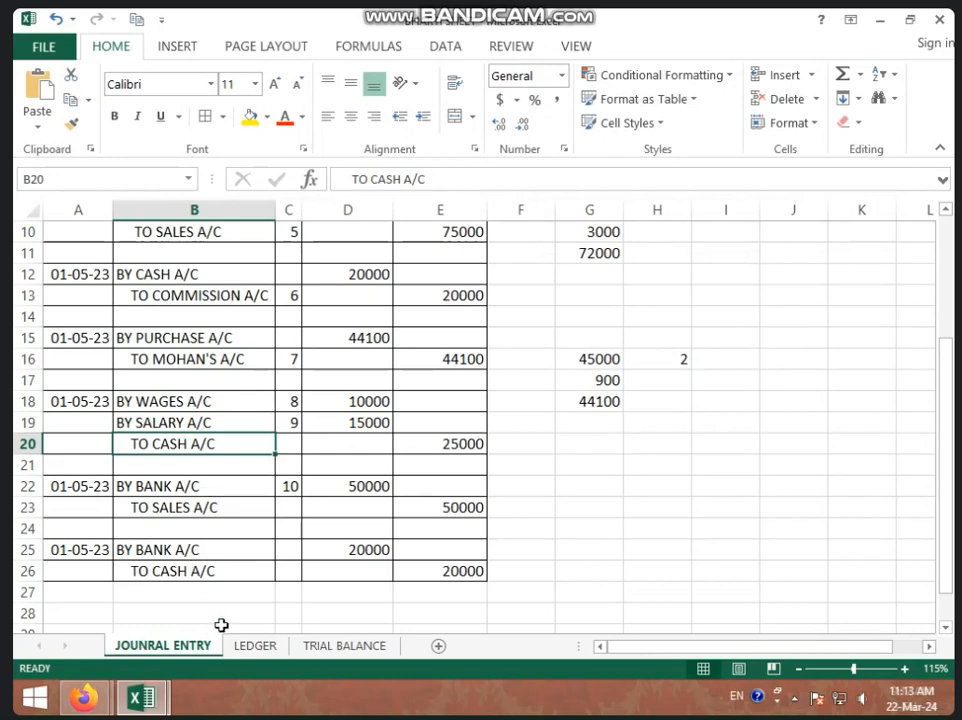
Post BY WAGES A/C in E5 and BY SALARY A/C in E6 as credit particulars of CASH A/C on the LEDGER sheet.
click(243, 648)
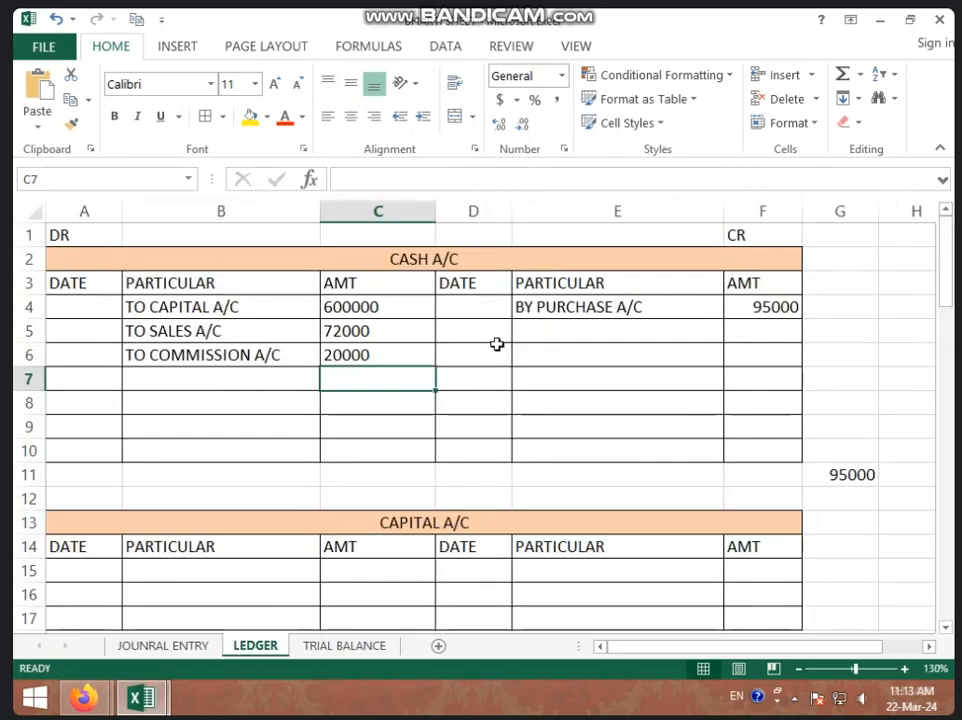
click(536, 338)
text(BY )
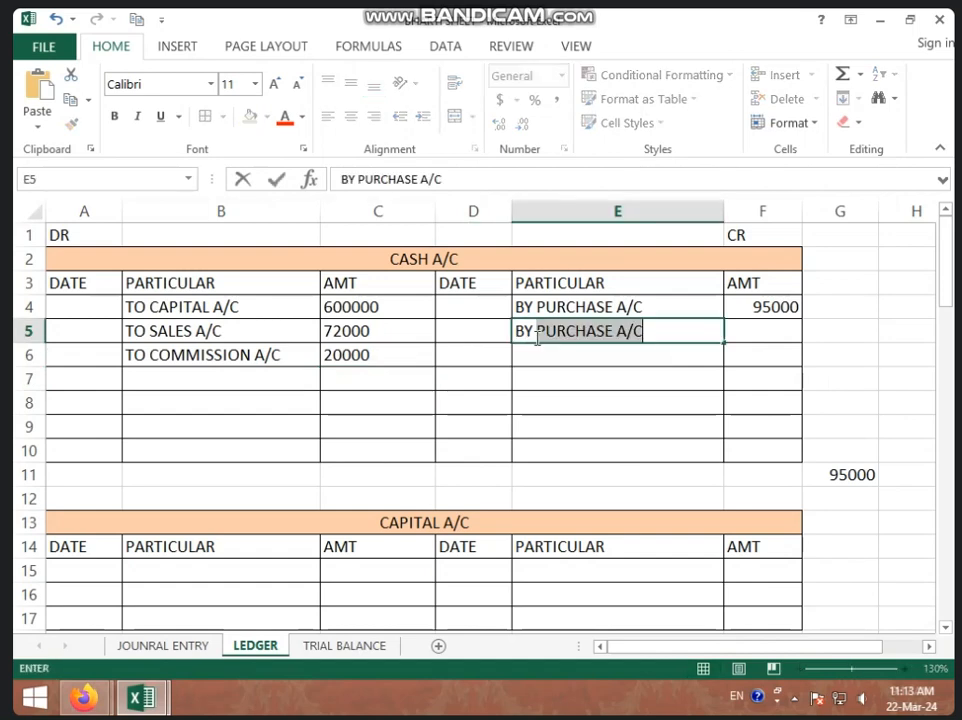
text(WAGES A)
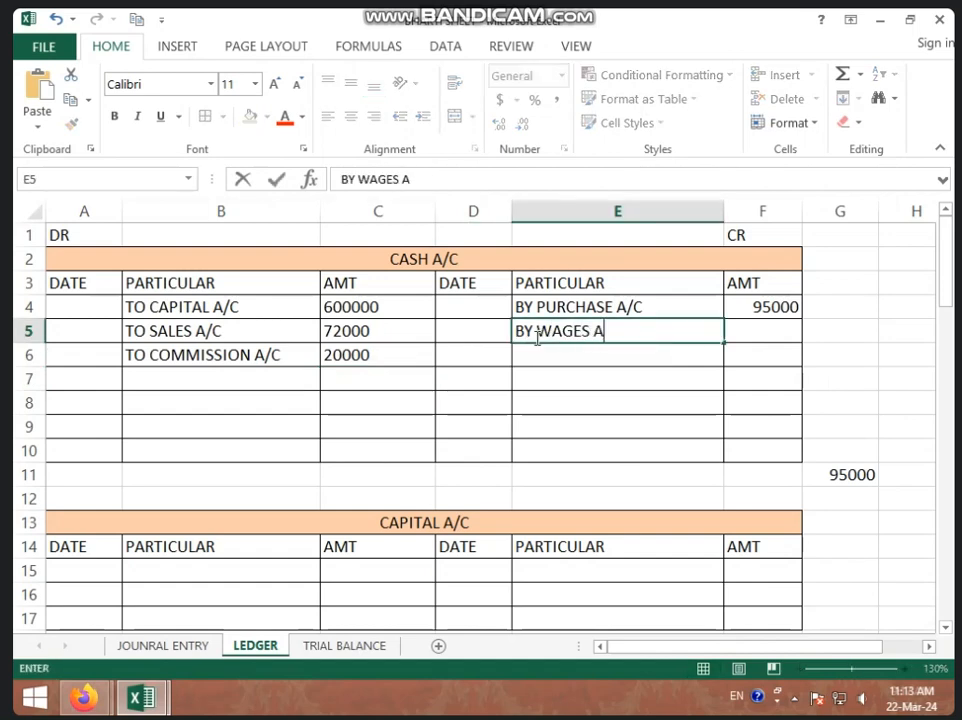
text(/C)
key(Return)
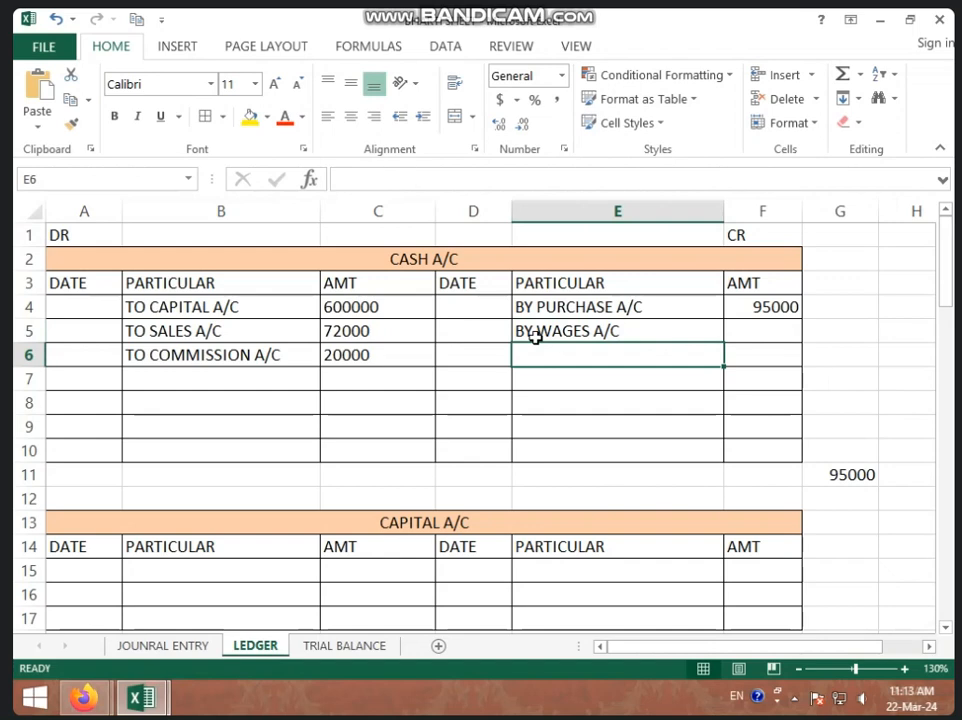
text(BY SA)
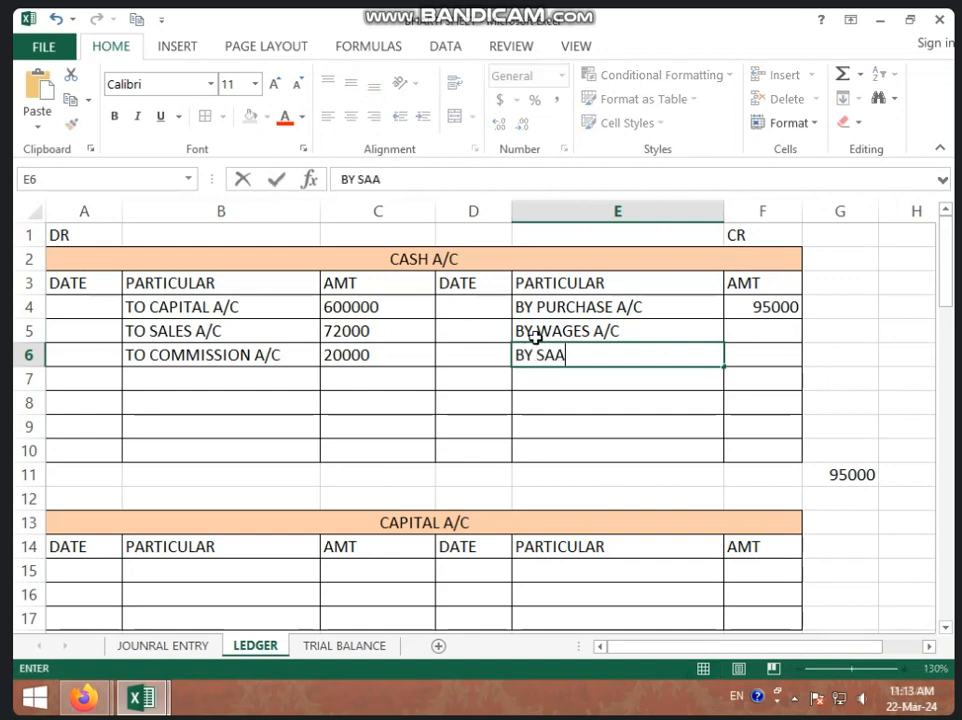
text(LARY A/C)
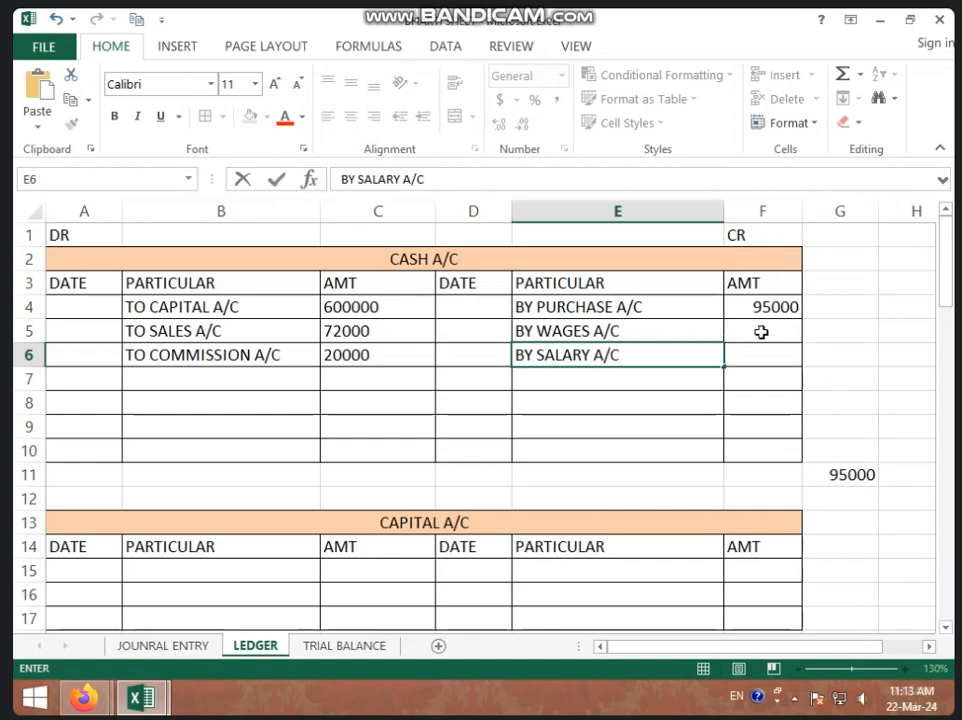
Look up the wages and salary amounts in the journal and enter 10000 in F5 and 15000 in F6 of CASH A/C.
click(761, 332)
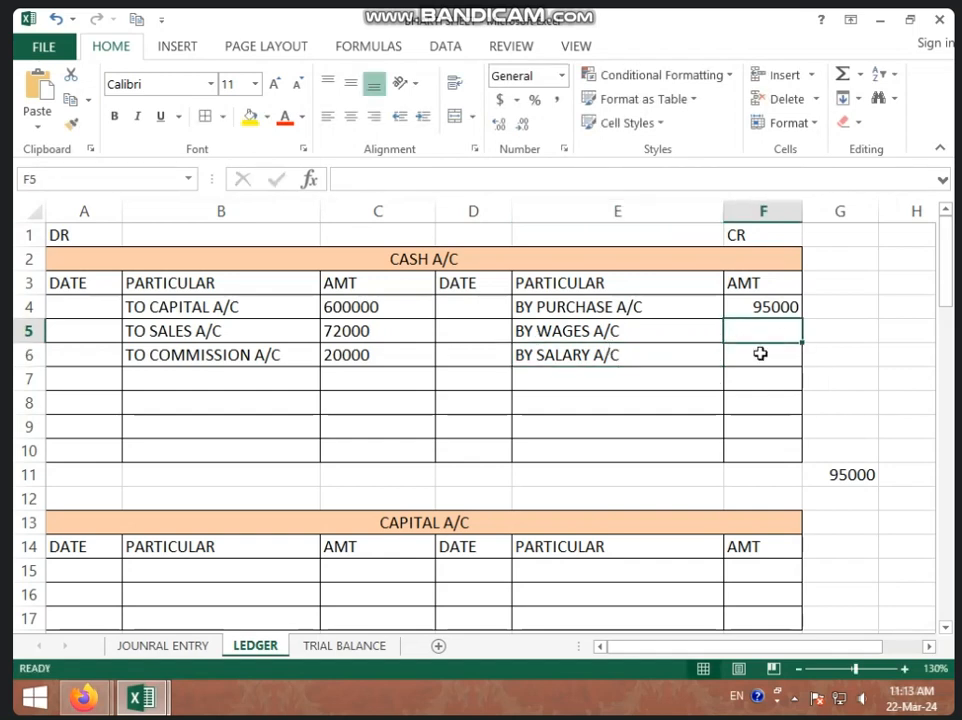
click(748, 356)
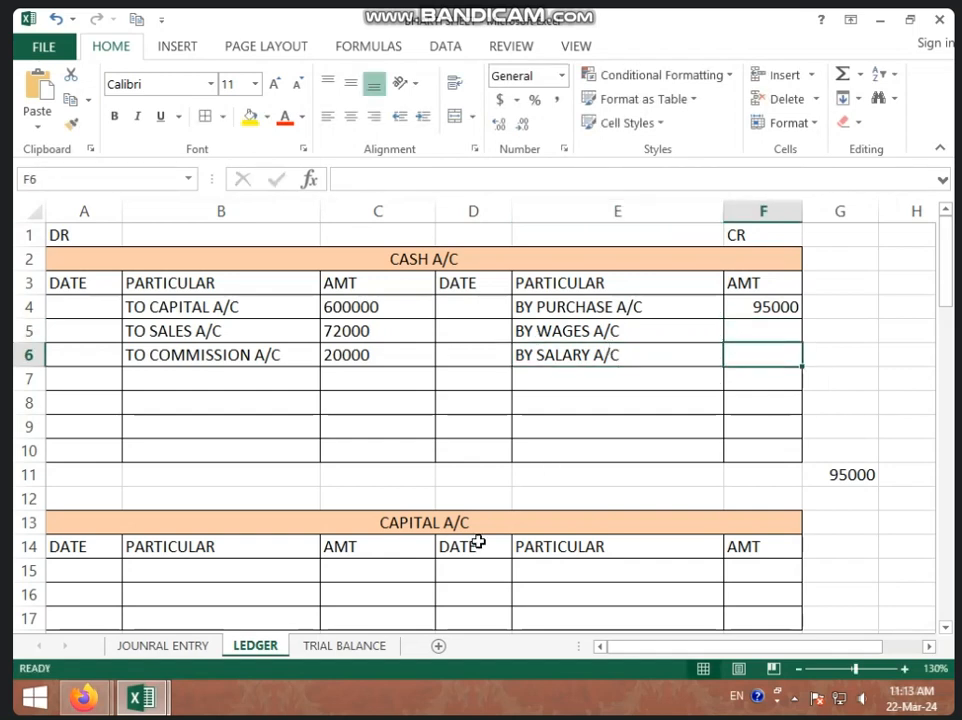
click(182, 648)
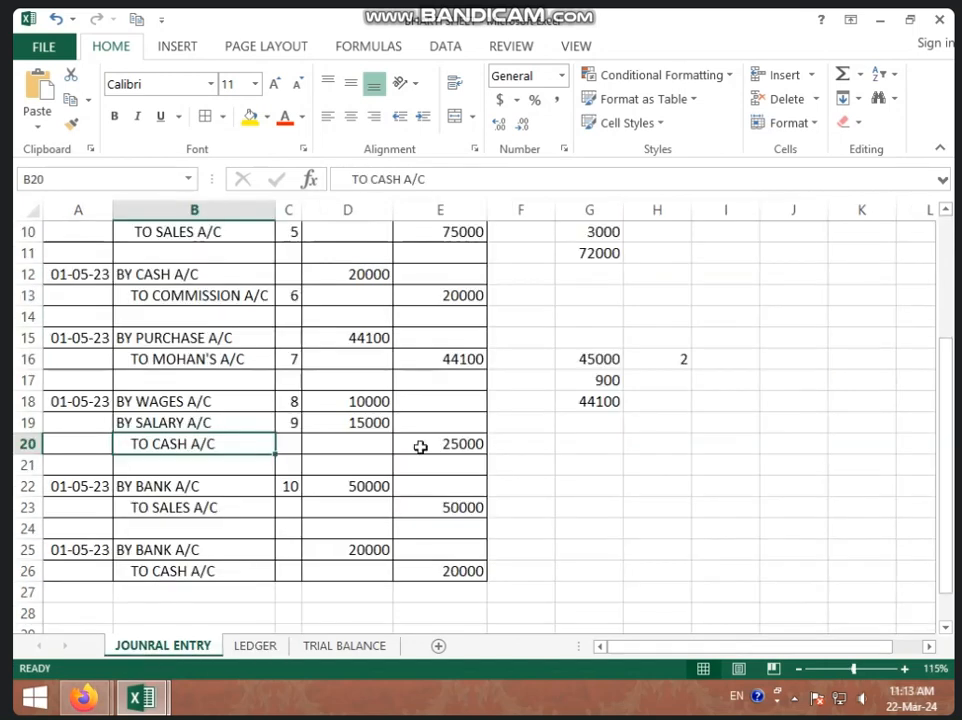
click(462, 443)
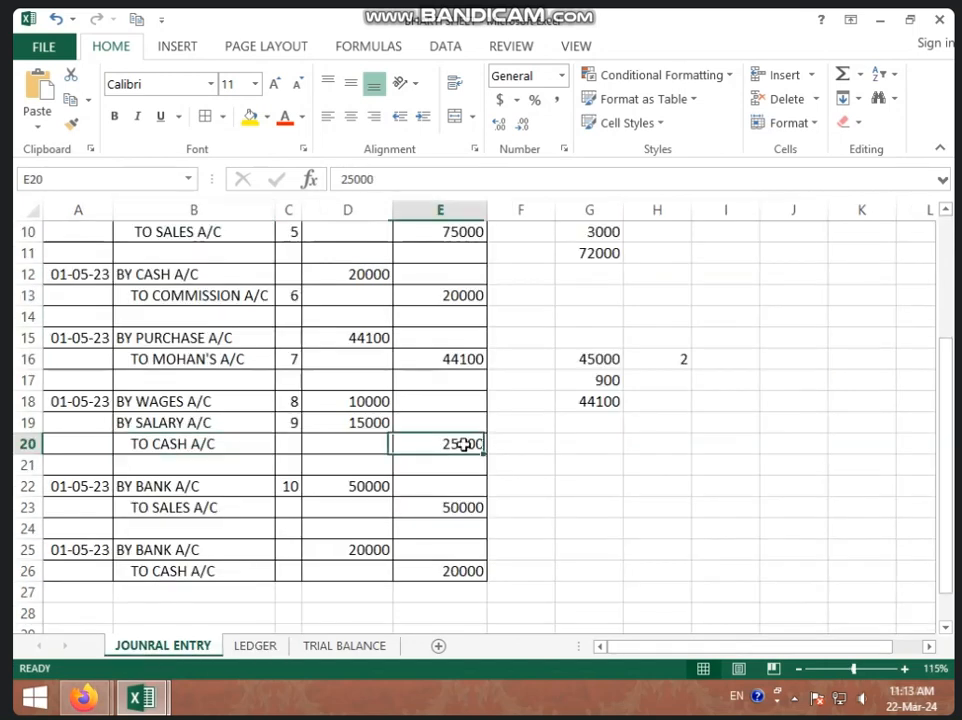
click(262, 648)
click(742, 336)
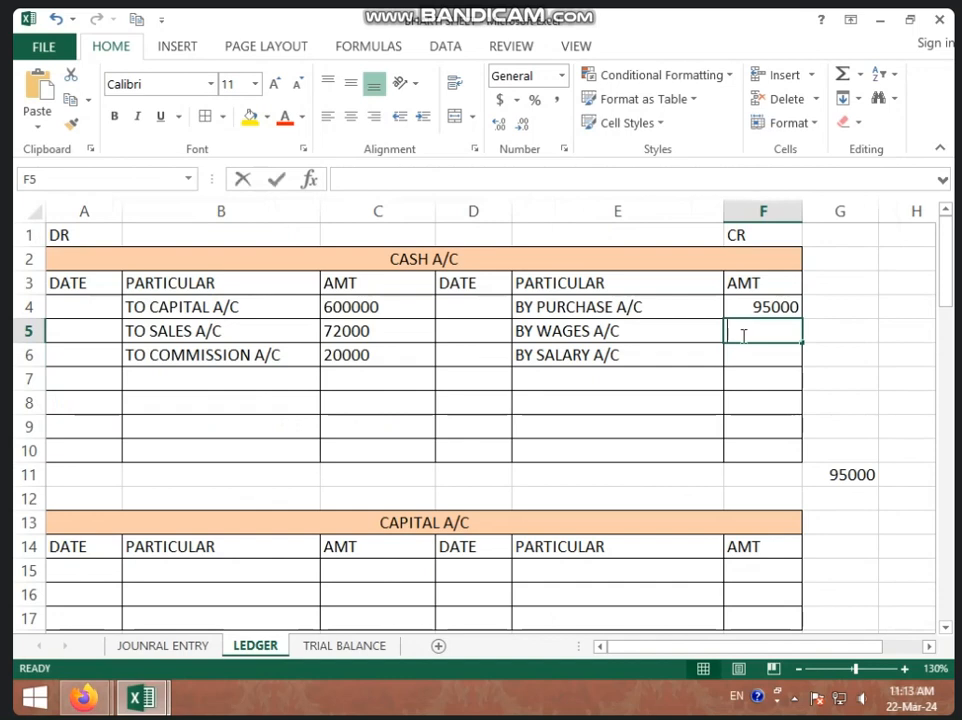
text(10000)
key(Return)
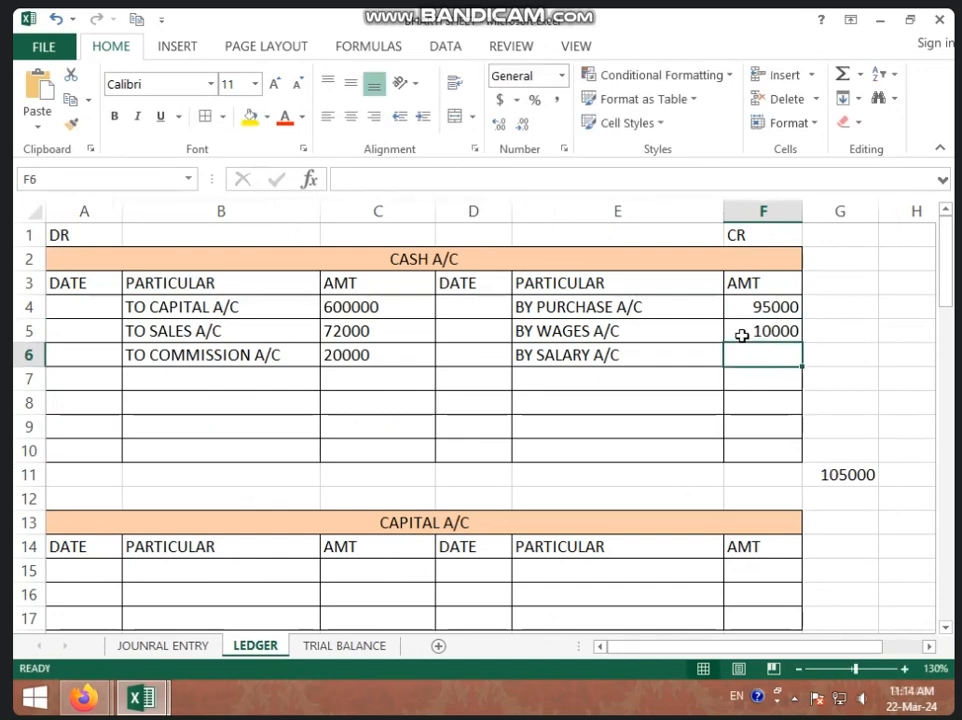
text(15000)
key(Return)
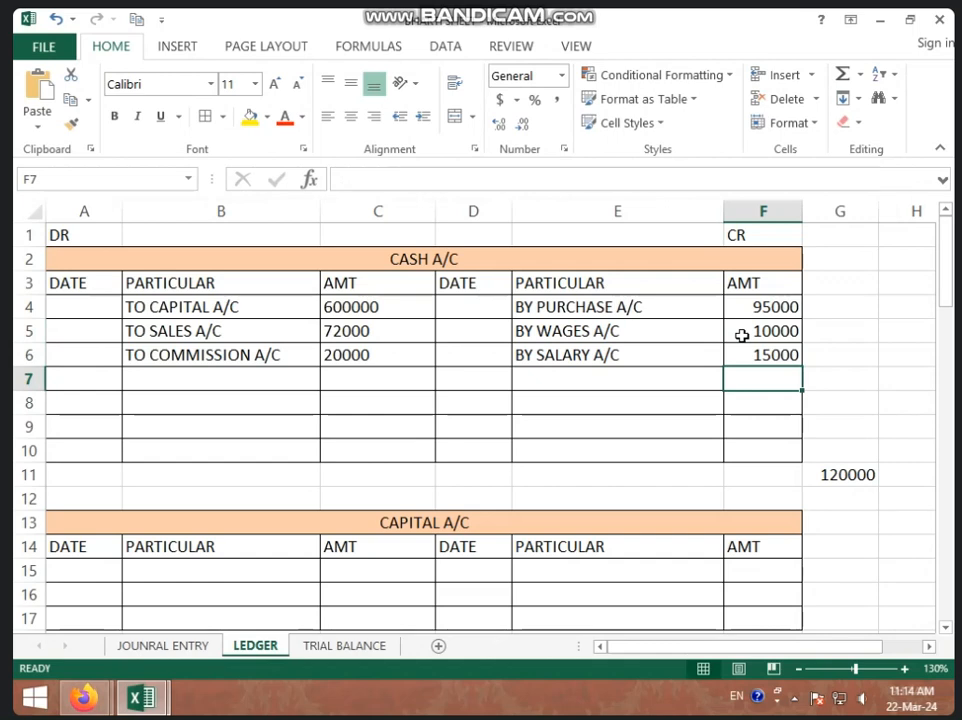
Check the journal's bank and sales entry in rows 22 and 23 for a cash posting.
click(216, 644)
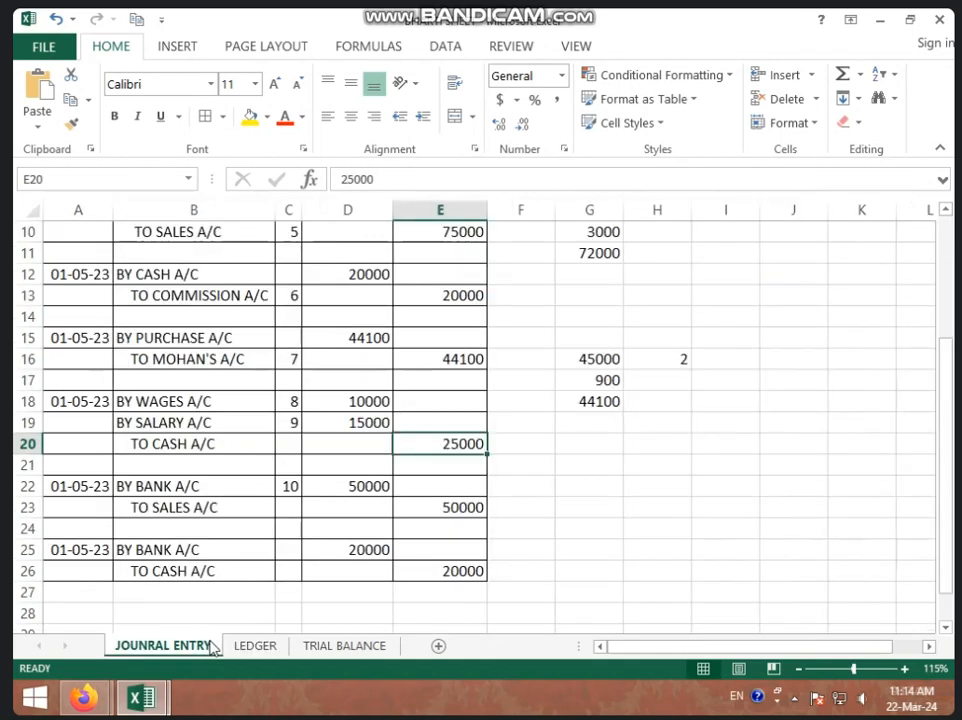
click(187, 488)
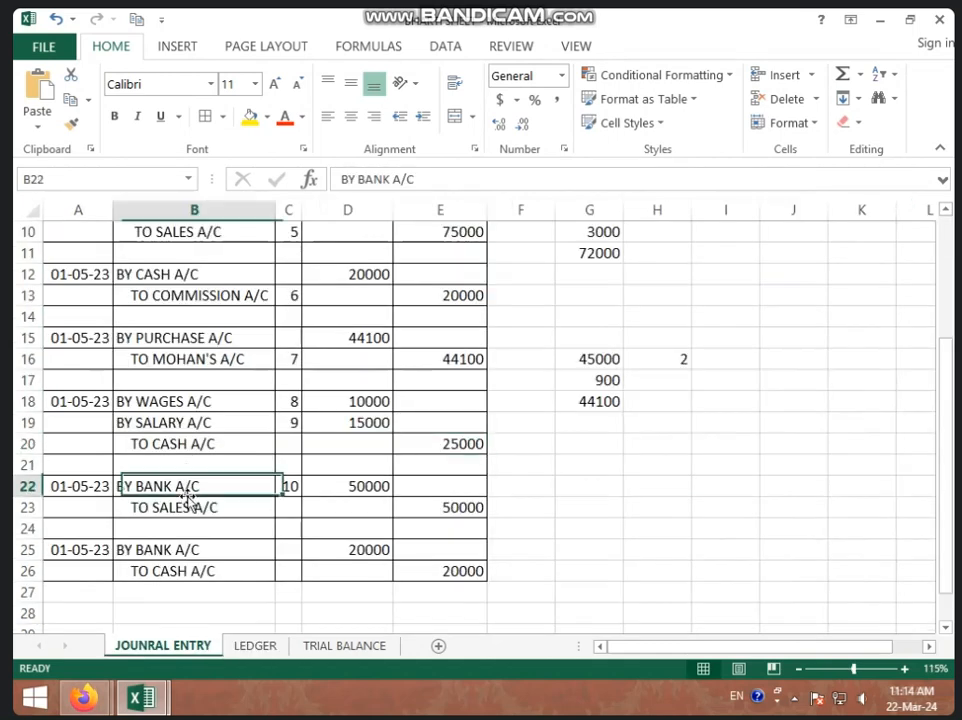